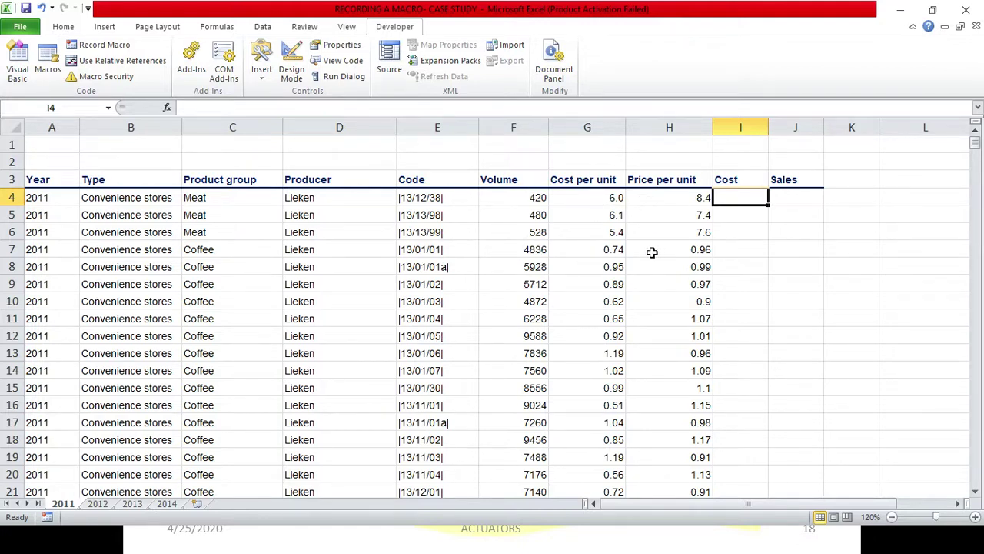
# Look through the 2012, 2013 and 2014 sheets and return to the 2011 sheet.
pyautogui.click(97, 504)
pyautogui.click(133, 504)
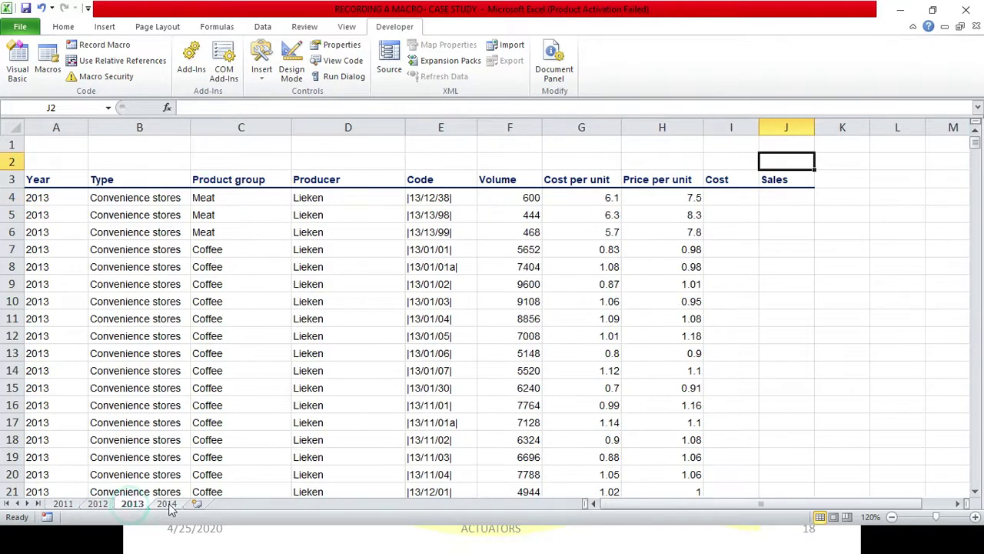
pyautogui.click(167, 504)
pyautogui.click(63, 503)
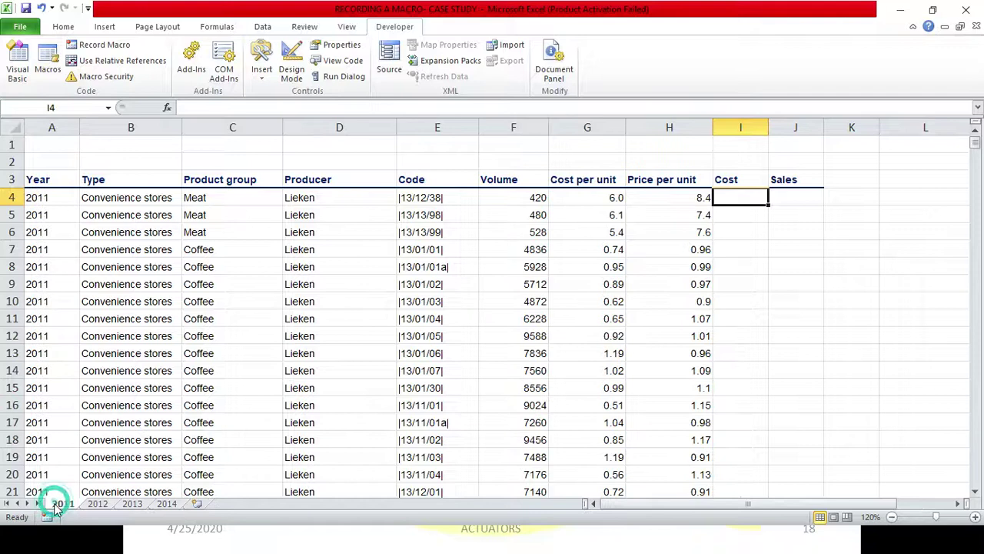
# Check how far the data extends by going to the last Year row on the 2011, 2012 and 2013 sheets.
pyautogui.click(60, 198)
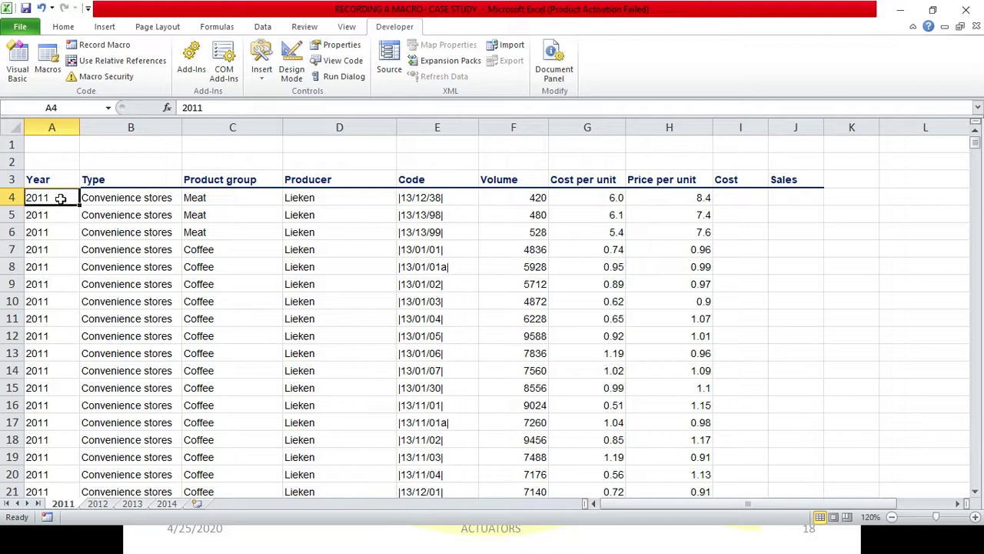
pyautogui.hotkey('ctrl', 'Down')
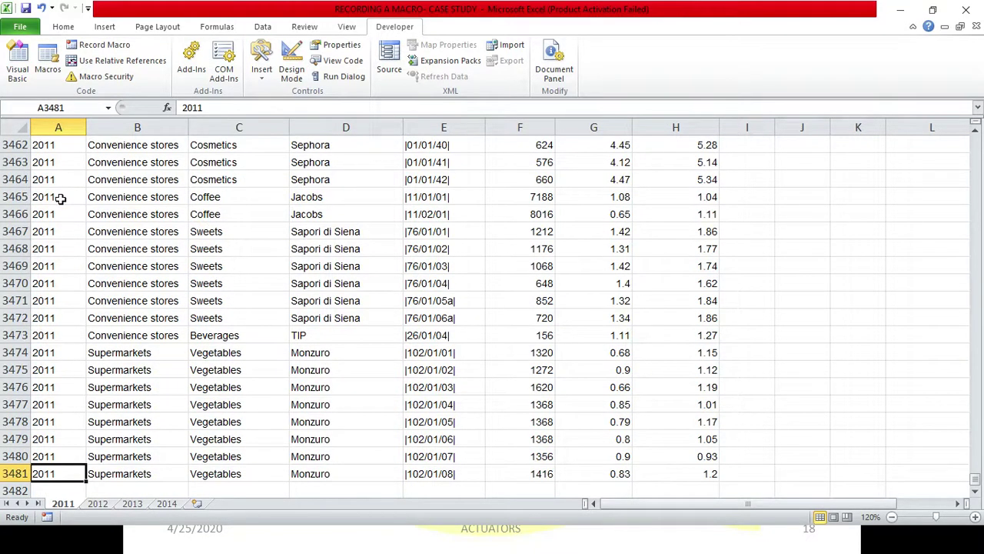
pyautogui.click(98, 503)
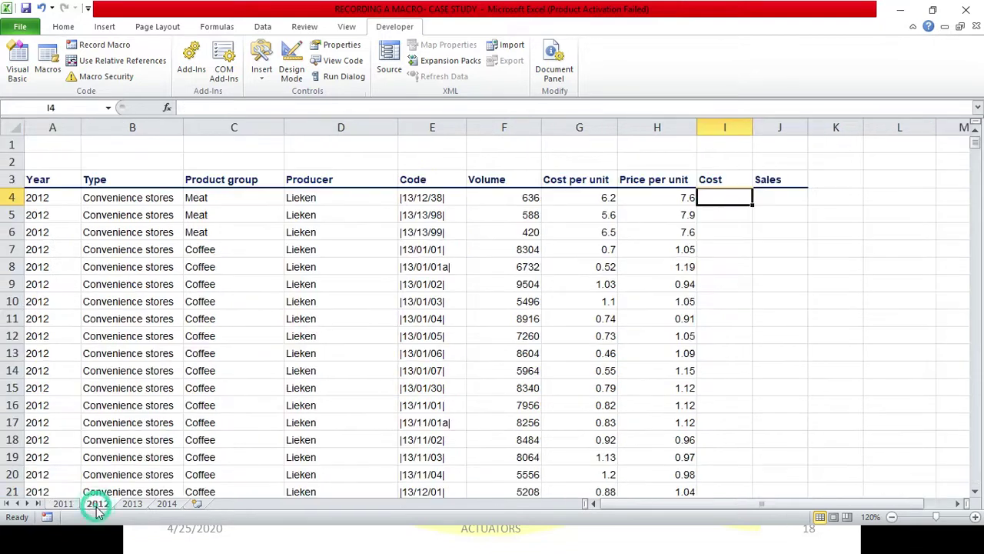
pyautogui.click(47, 246)
pyautogui.hotkey('ctrl', 'Down')
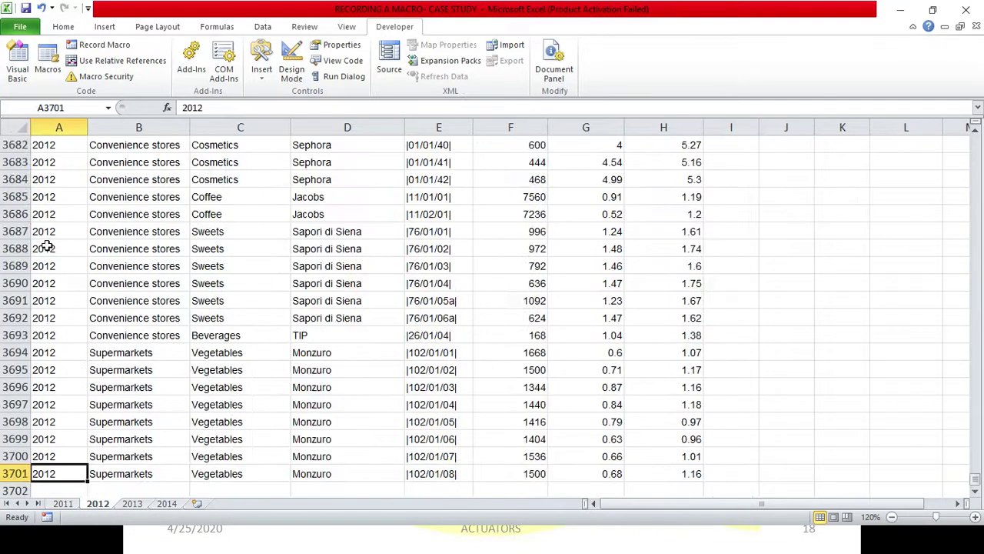
pyautogui.click(132, 504)
pyautogui.click(44, 249)
pyautogui.hotkey('ctrl', 'Down')
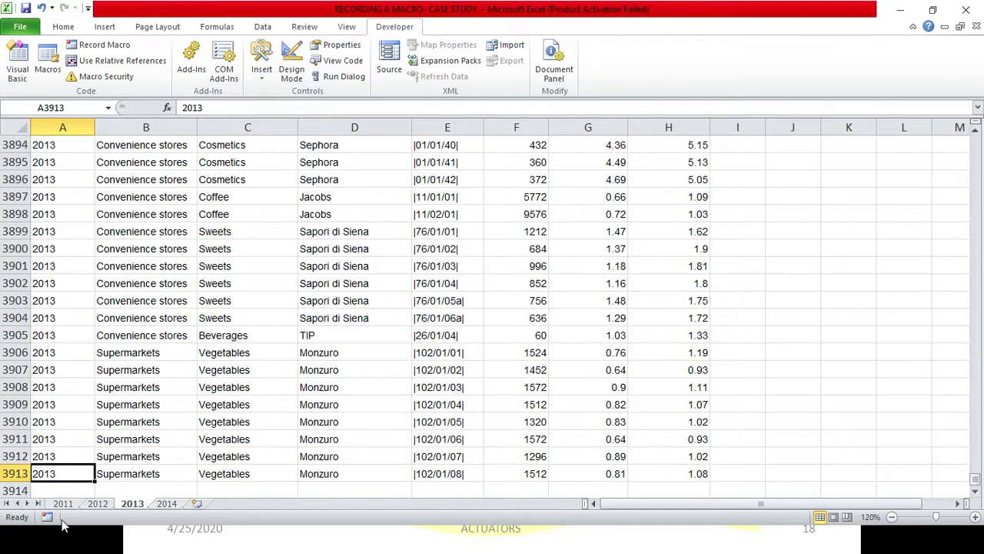
# Return to cell A1 on the 2013, 2012 and 2011 sheets in turn.
pyautogui.hotkey('ctrl', 'Up')
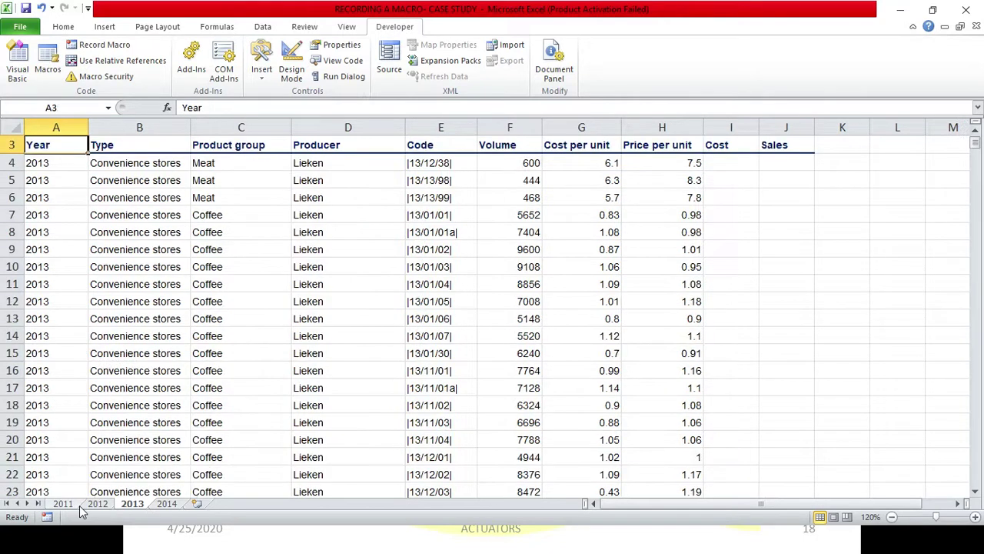
pyautogui.hotkey('ctrl', 'Up')
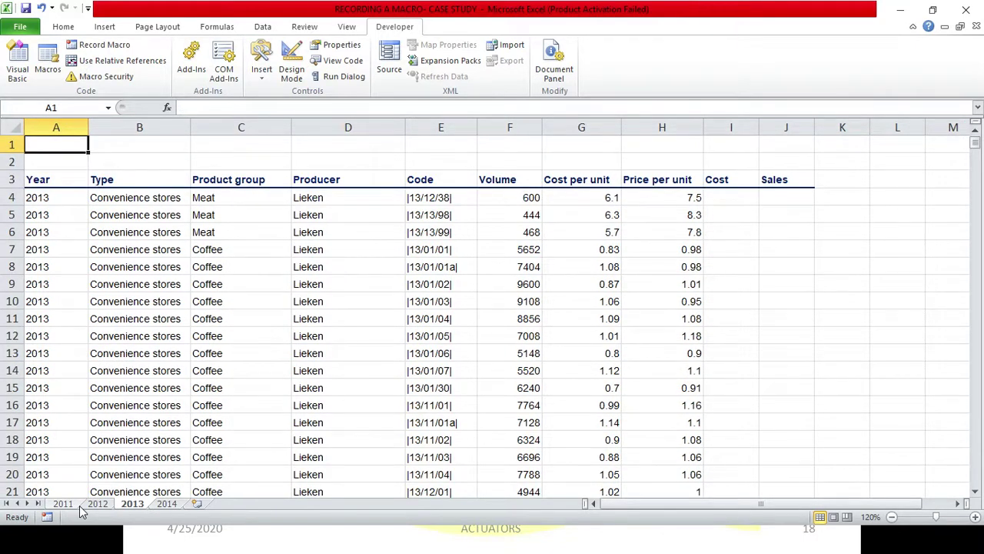
pyautogui.click(79, 506)
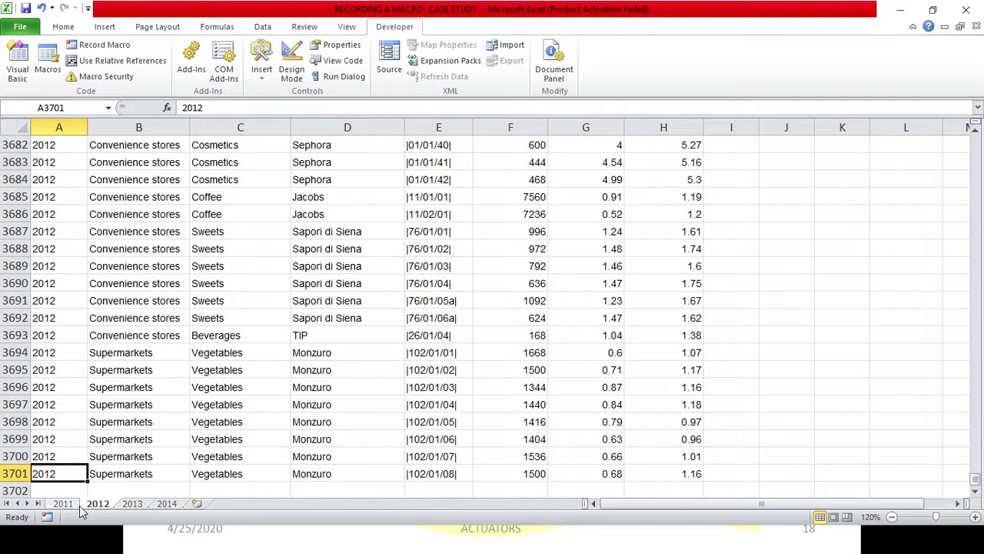
pyautogui.hotkey('ctrl', 'Up')
pyautogui.press('Up')
pyautogui.press('Up')
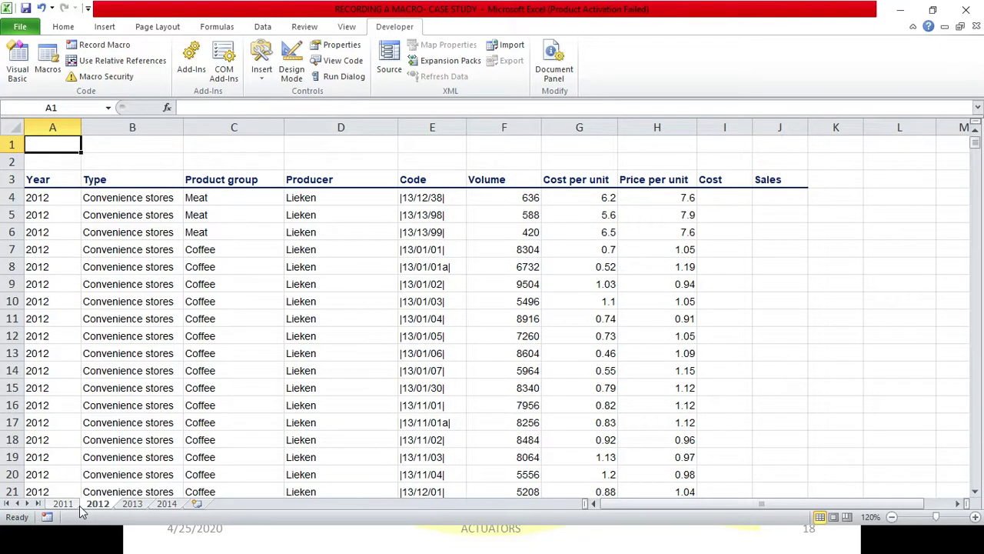
pyautogui.click(74, 505)
pyautogui.hotkey('ctrl', 'Up')
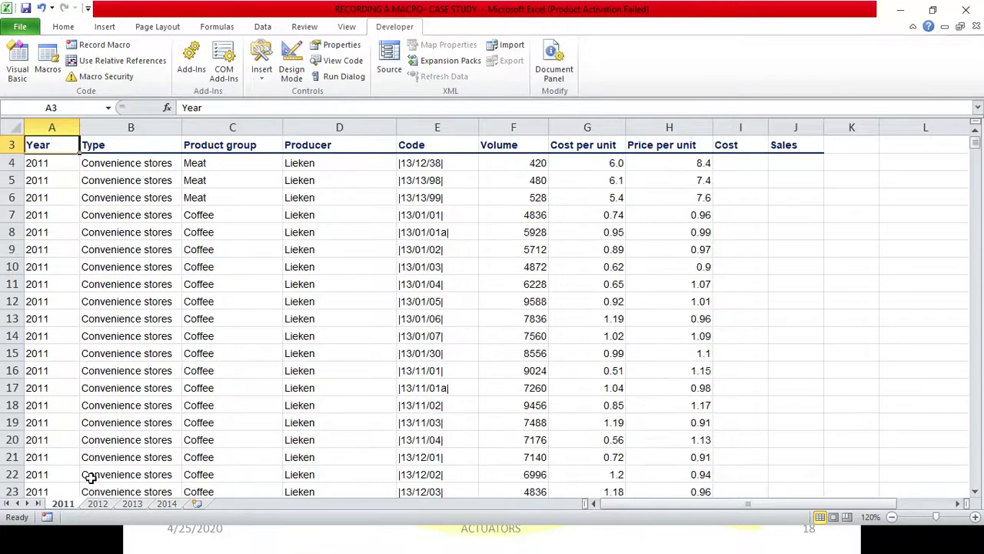
pyautogui.press('Up')
pyautogui.press('Up')
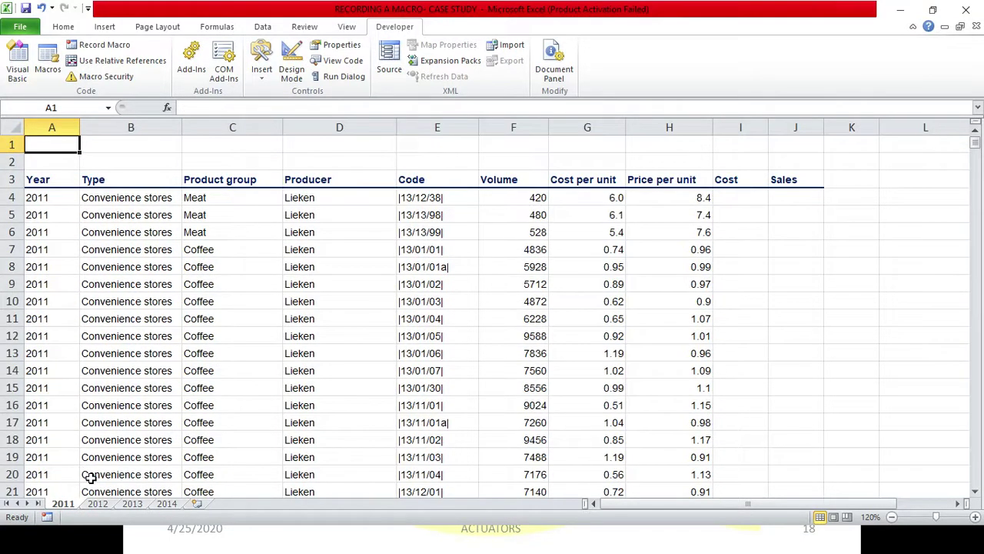
# Select the first empty Cost cell on the 2011 sheet and review the case study objective and hints in the slide show.
pyautogui.click(750, 192)
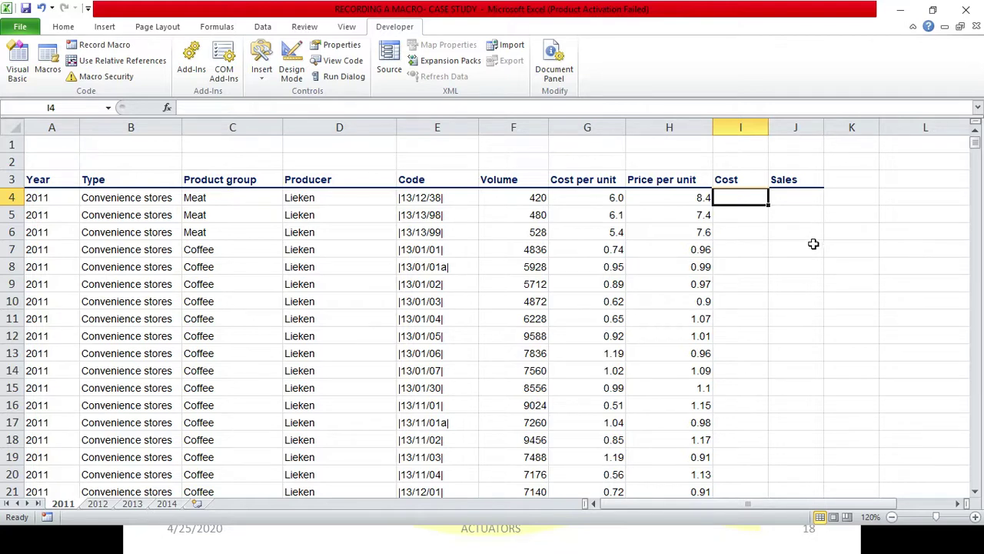
pyautogui.hotkey('alt', 'Tab')
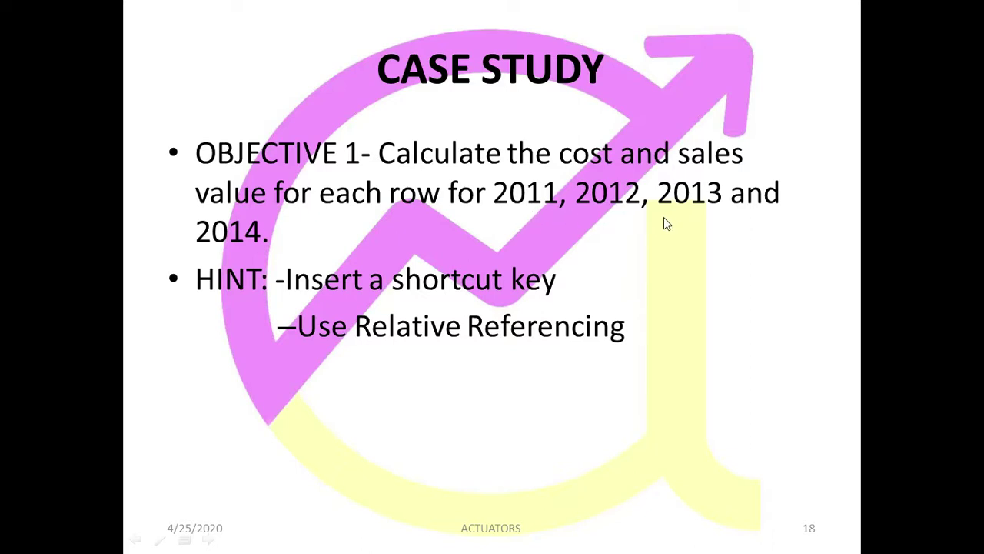
pyautogui.hotkey('alt', 'Tab')
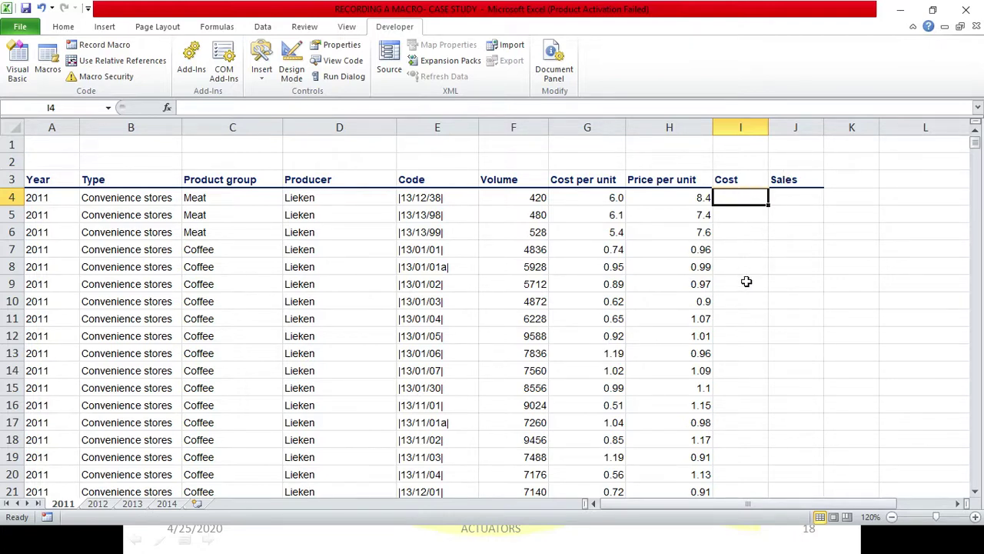
# Insert a new blank worksheet after the 2014 sheet.
pyautogui.click(197, 503)
pyautogui.click(975, 516)
pyautogui.click(975, 517)
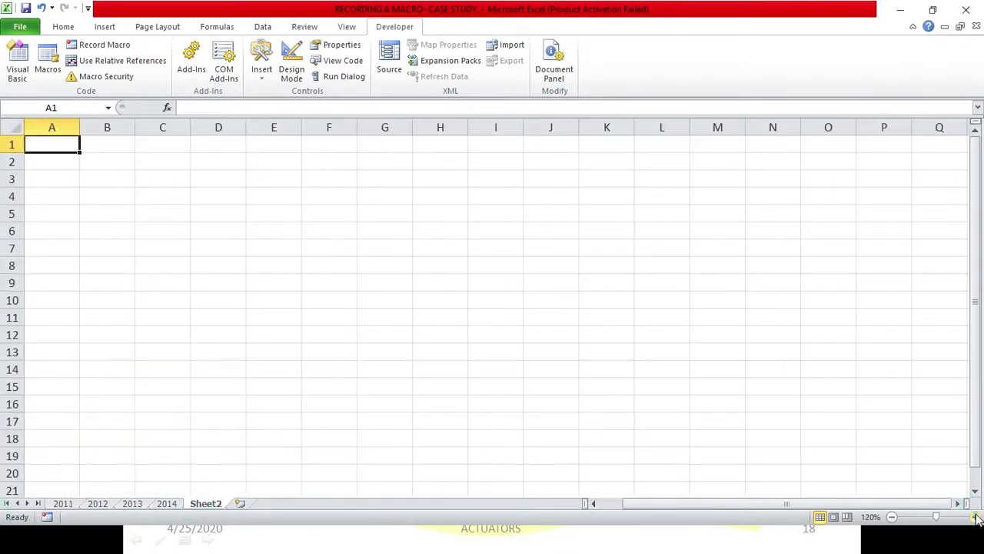
pyautogui.click(975, 516)
pyautogui.click(374, 178)
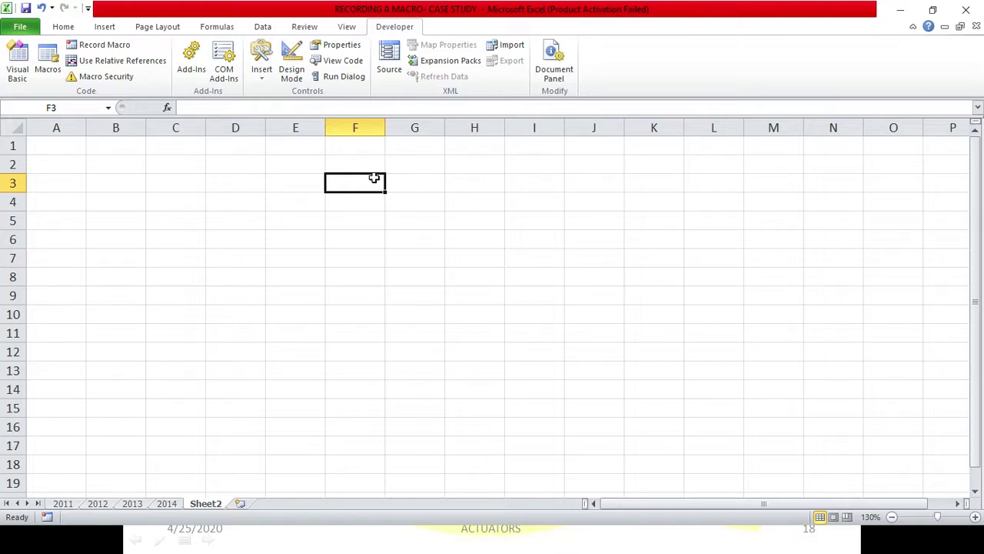
pyautogui.write('=')
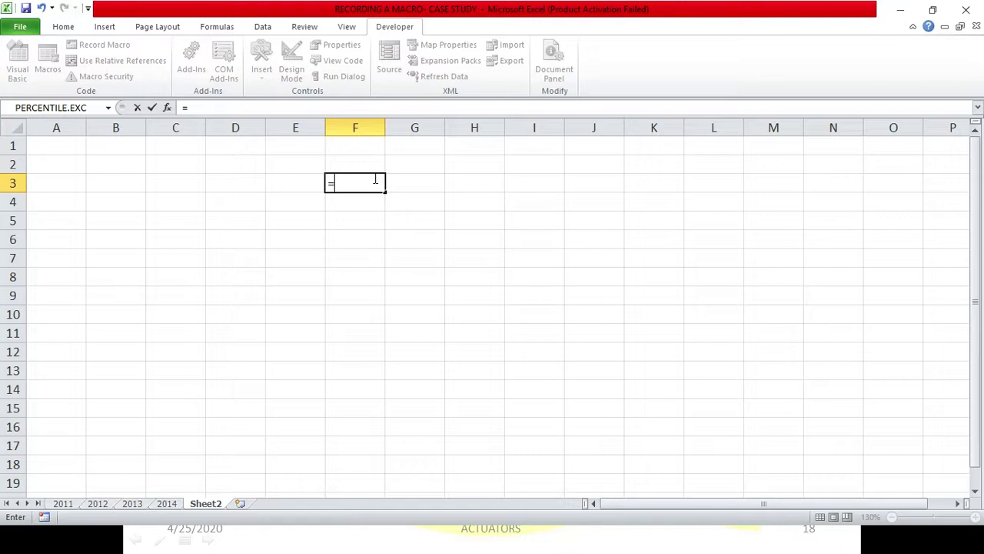
pyautogui.press('BackSpace')
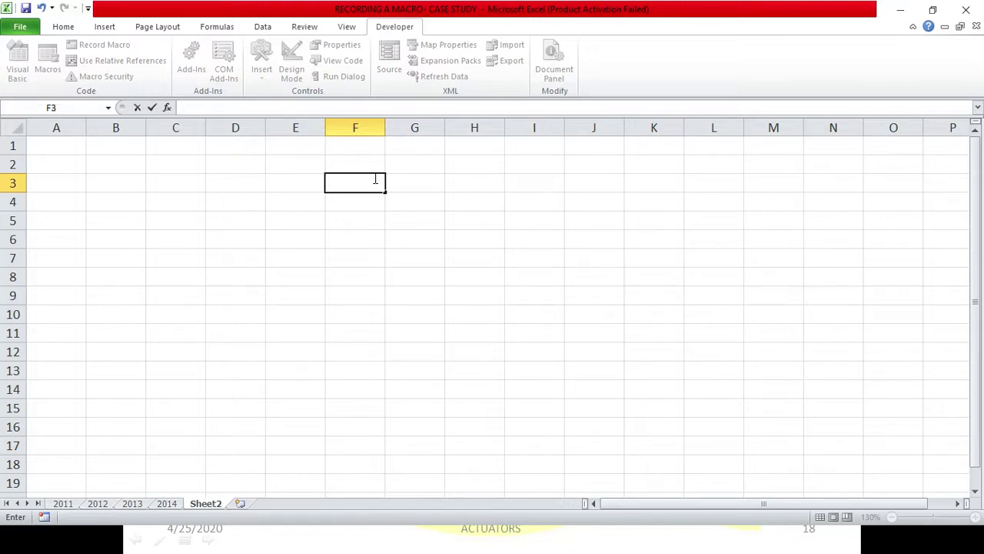
# Enter the sample values 5, 6, 7, 8 and 9 in cells E4 to E8.
pyautogui.click(295, 200)
pyautogui.write('5')
pyautogui.press('Return')
pyautogui.write('6')
pyautogui.press('Return')
pyautogui.write('7')
pyautogui.press('Return')
pyautogui.write('8')
pyautogui.press('Return')
pyautogui.write('9')
pyautogui.press('Return')
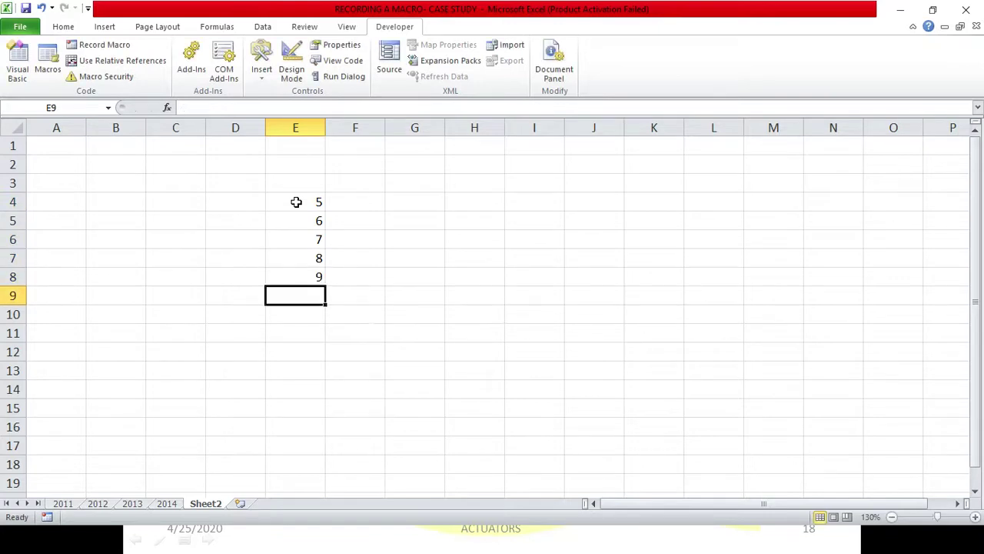
# Enter the sample values 4, 5, 6, 7 and 8 in cells F4 to F8.
pyautogui.click(370, 212)
pyautogui.write('4')
pyautogui.press('Return')
pyautogui.write('5')
pyautogui.press('Return')
pyautogui.write('6')
pyautogui.press('Return')
pyautogui.write('7')
pyautogui.press('Return')
pyautogui.write('8')
pyautogui.press('Return')
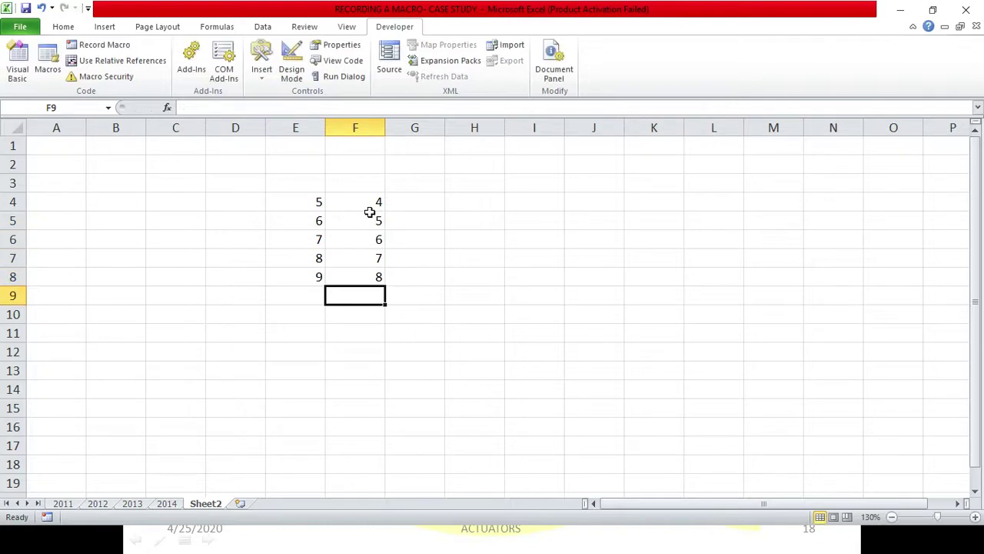
# Enter the formula =E4+F4 in G4 and fill it down through G8.
pyautogui.click(423, 202)
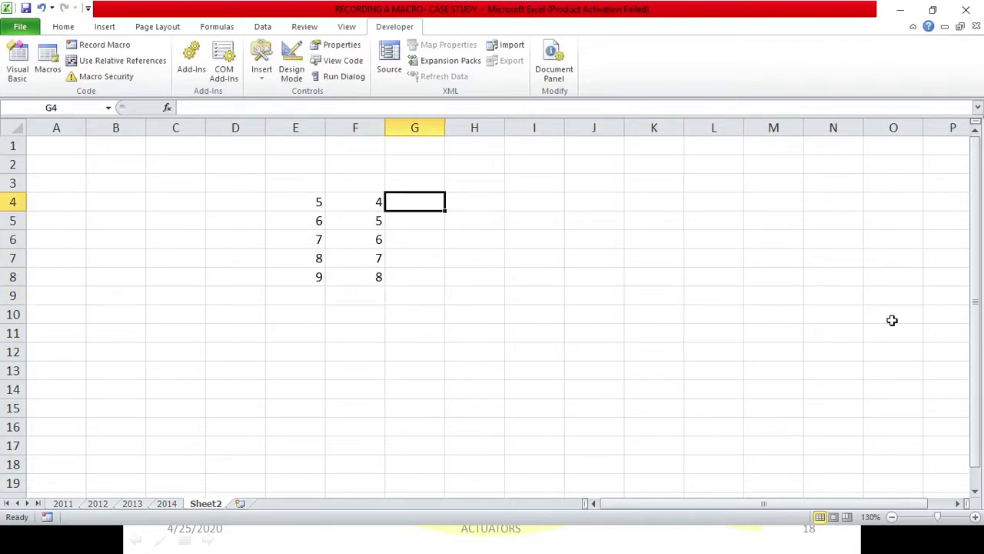
pyautogui.write('=')
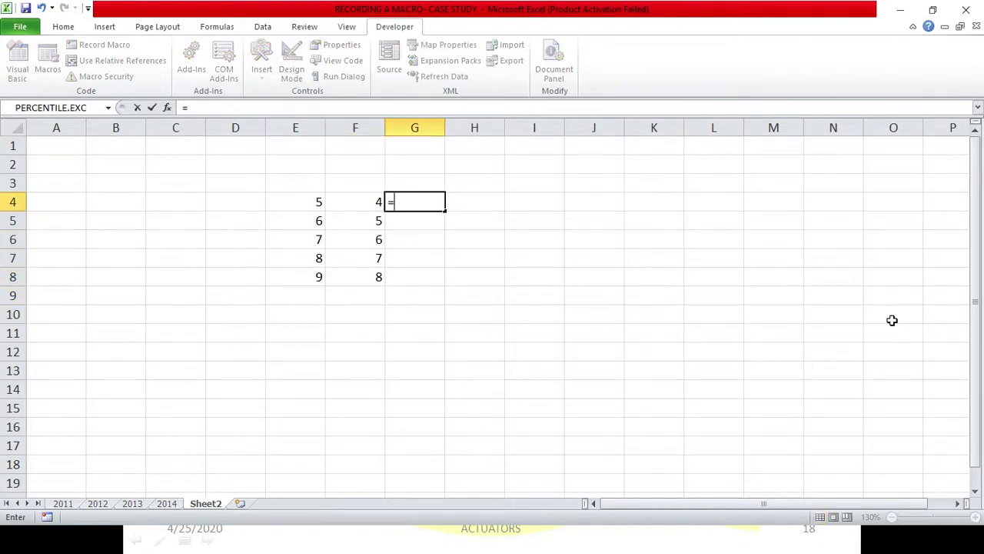
pyautogui.press('Left')
pyautogui.press('Left')
pyautogui.write('+')
pyautogui.press('Left')
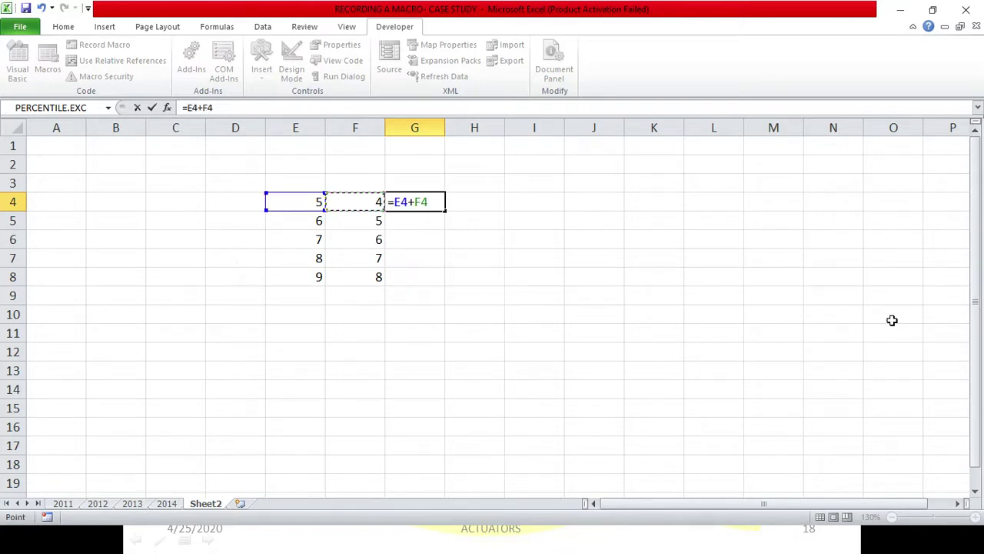
pyautogui.press('Return')
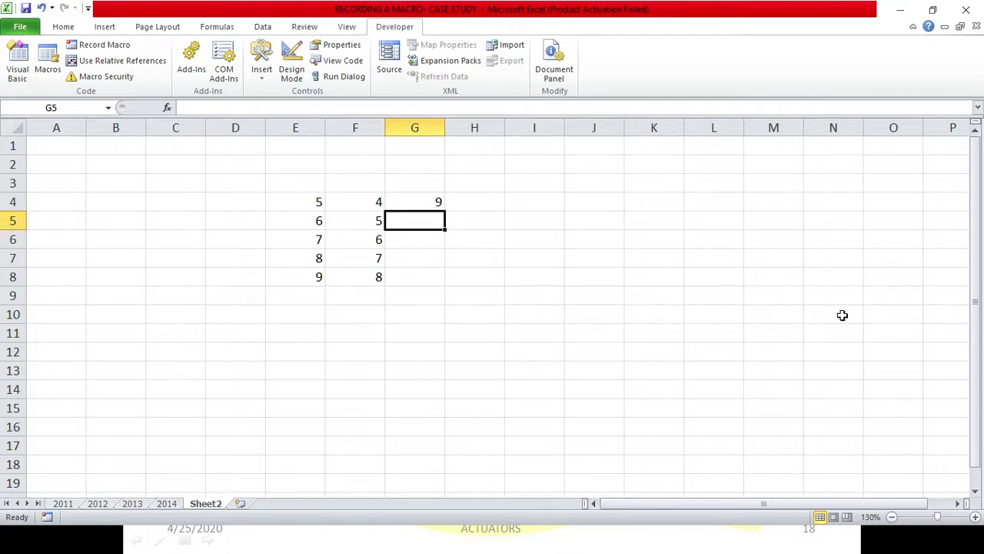
pyautogui.moveTo(437, 203); pyautogui.dragTo(433, 274)
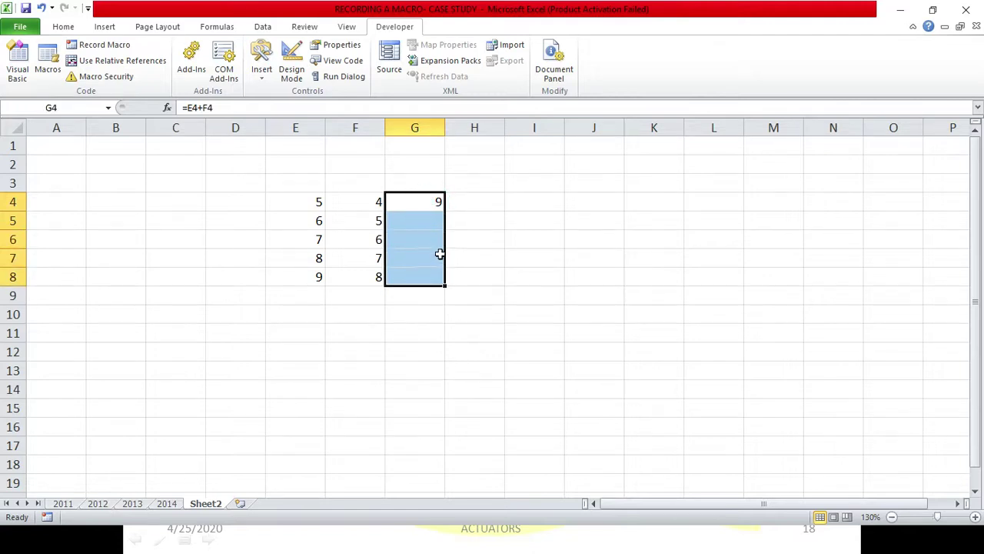
pyautogui.hotkey('ctrl', 'd')
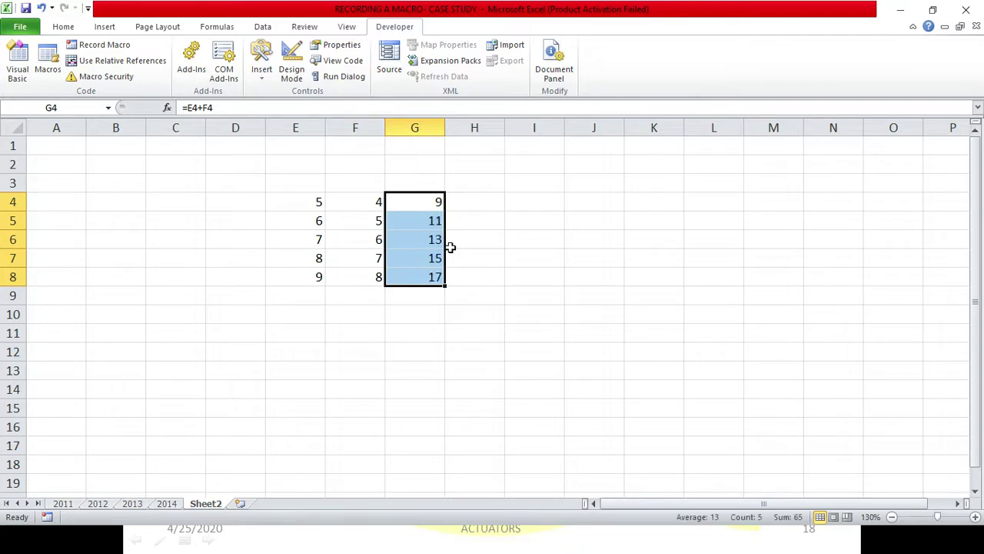
# Enter the note CTRL+D in cell J5 and give the cell a yellow fill.
pyautogui.click(583, 231)
pyautogui.write('CTR')
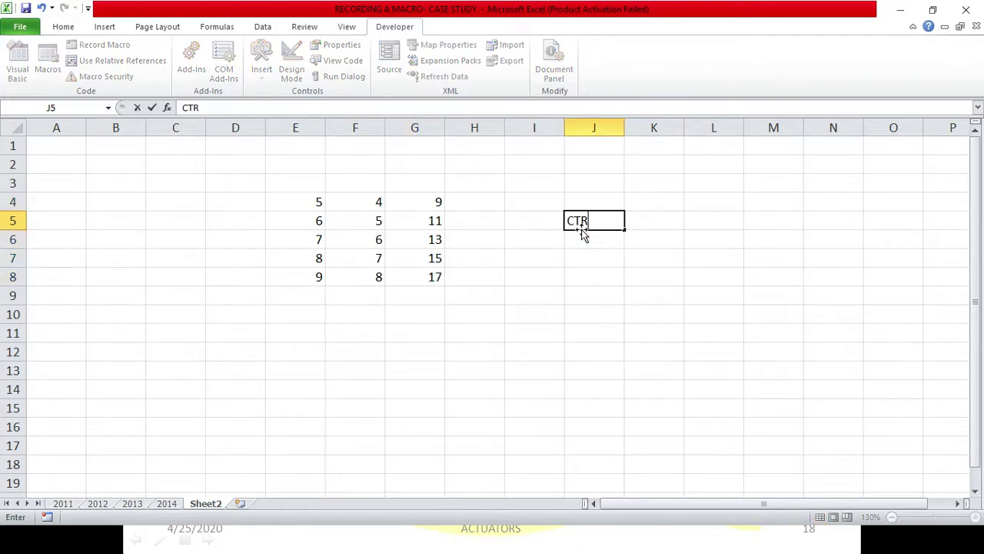
pyautogui.write('L+D')
pyautogui.click(63, 26)
pyautogui.click(177, 180)
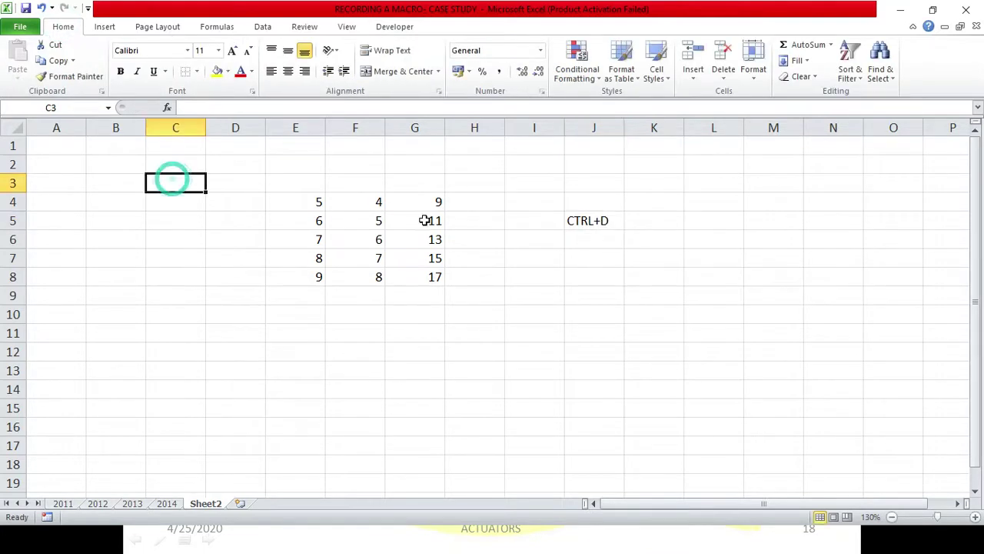
pyautogui.click(586, 223)
pyautogui.click(218, 71)
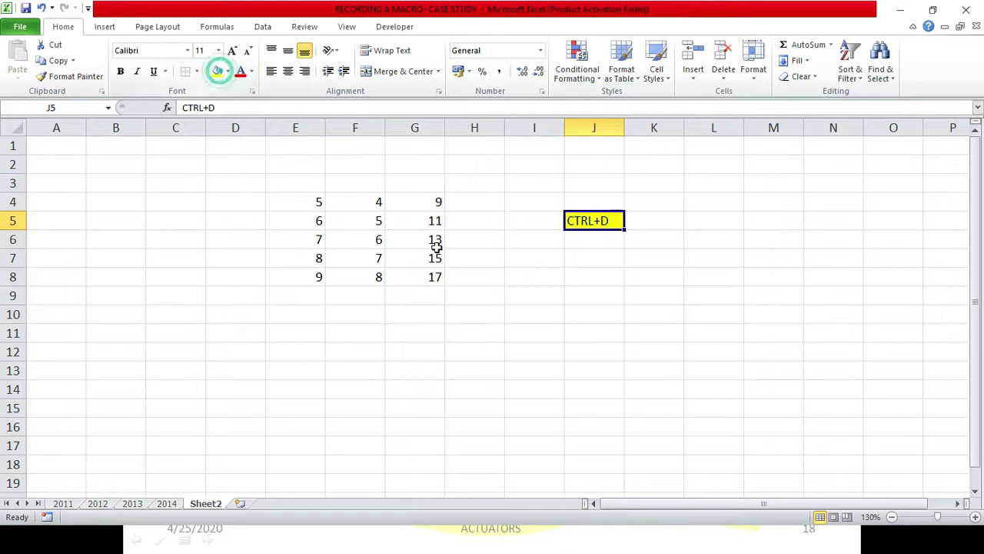
# Clear the filled formulas from G5:G8, keeping the original one, and select G4.
pyautogui.moveTo(433, 201); pyautogui.dragTo(420, 277)
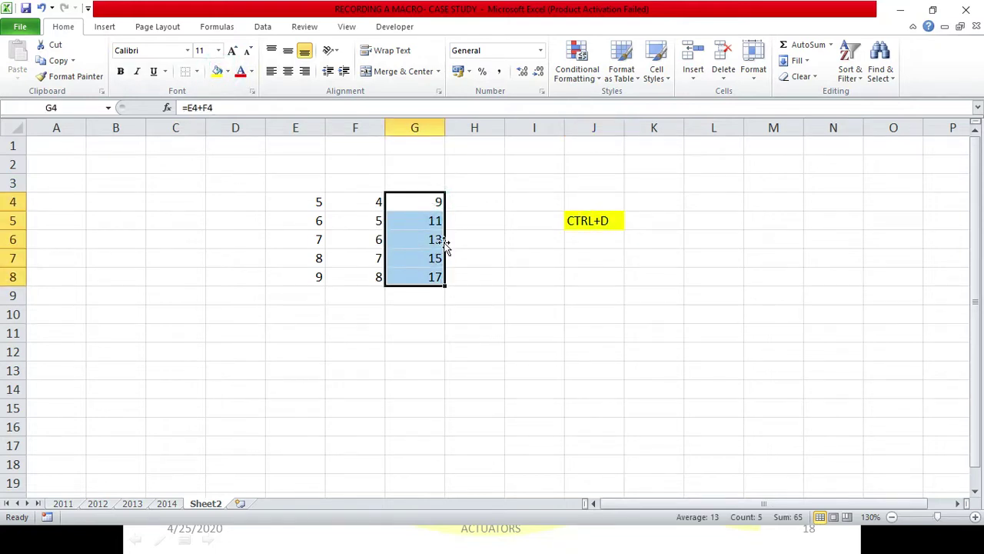
pyautogui.click(306, 193)
pyautogui.click(403, 202)
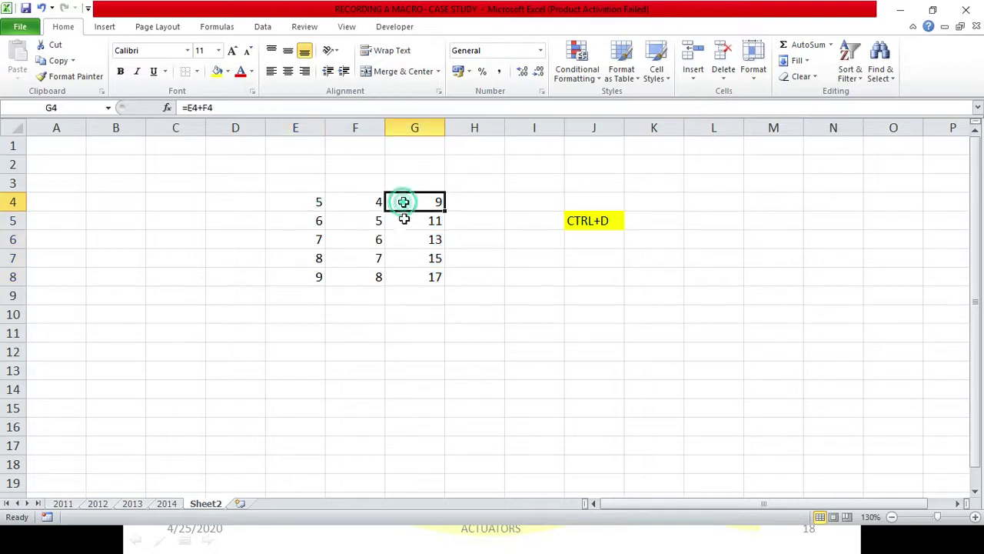
pyautogui.moveTo(438, 222); pyautogui.dragTo(435, 275)
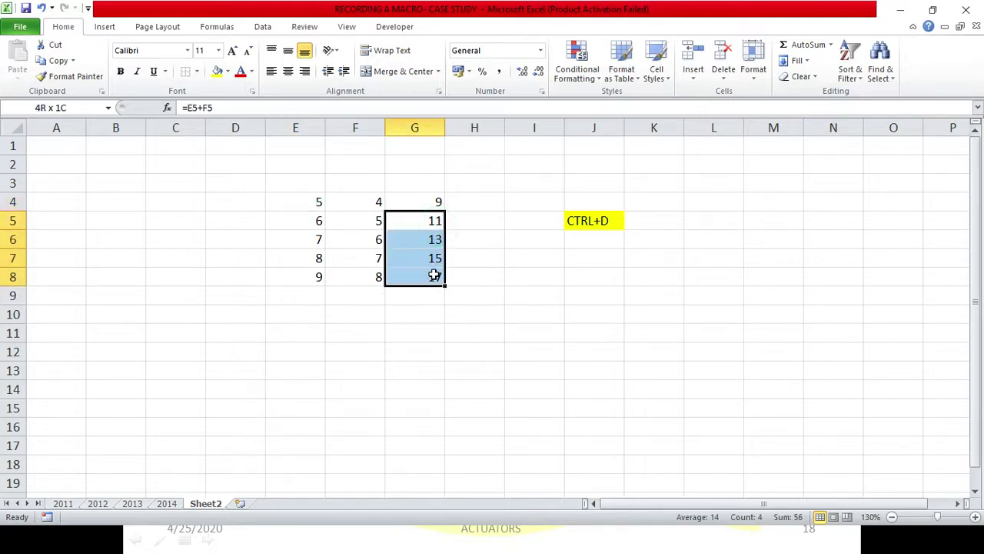
pyautogui.press('Delete')
pyautogui.click(426, 204)
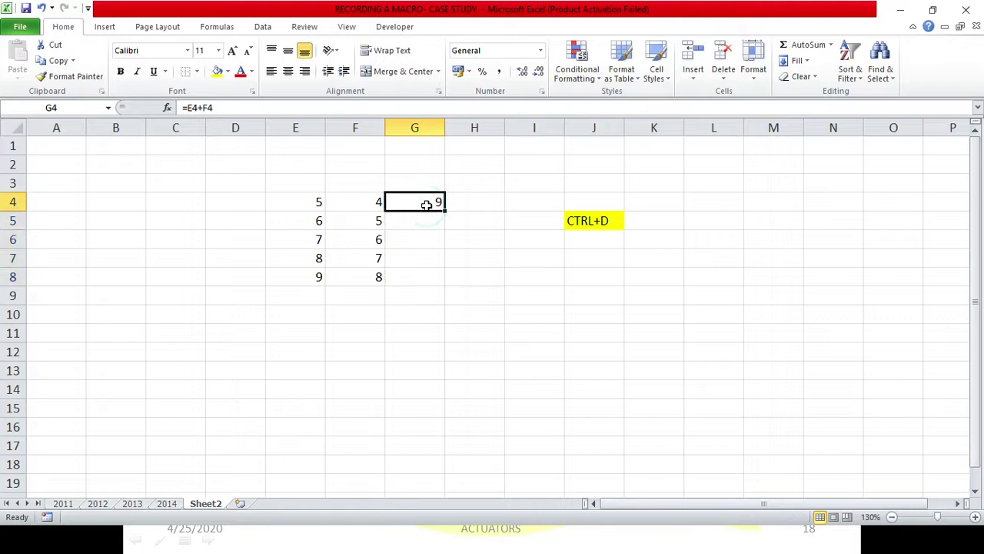
pyautogui.doubleClick(428, 203)
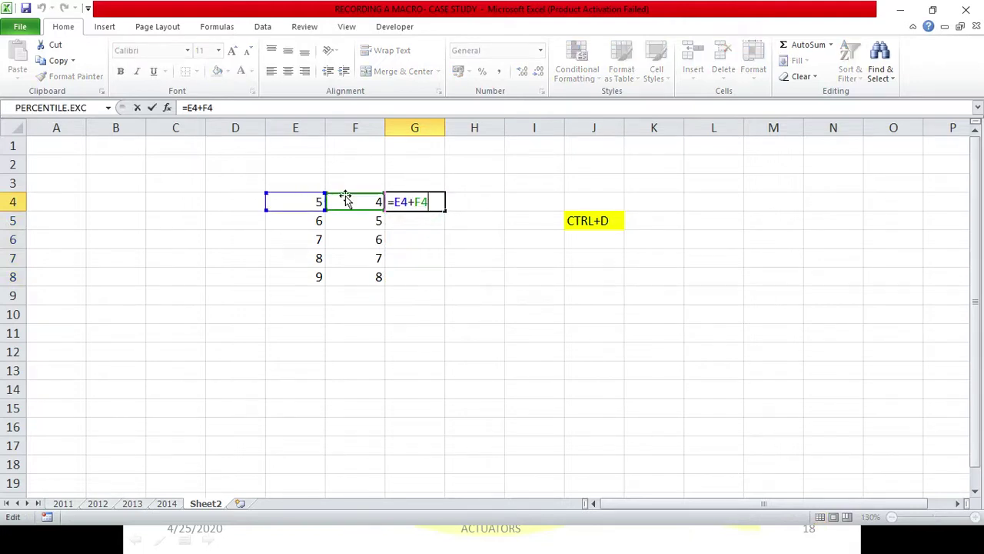
pyautogui.click(442, 220)
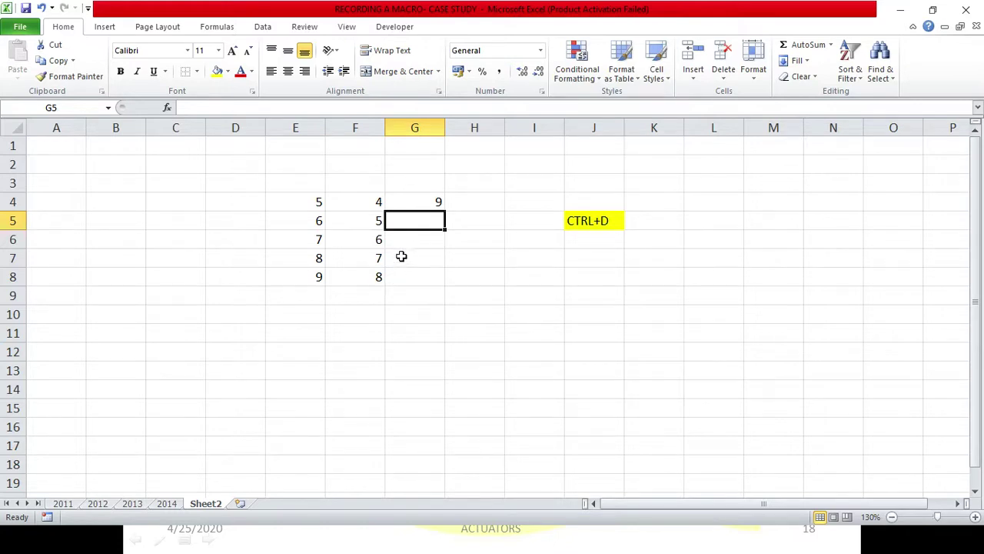
pyautogui.moveTo(418, 202); pyautogui.dragTo(415, 250)
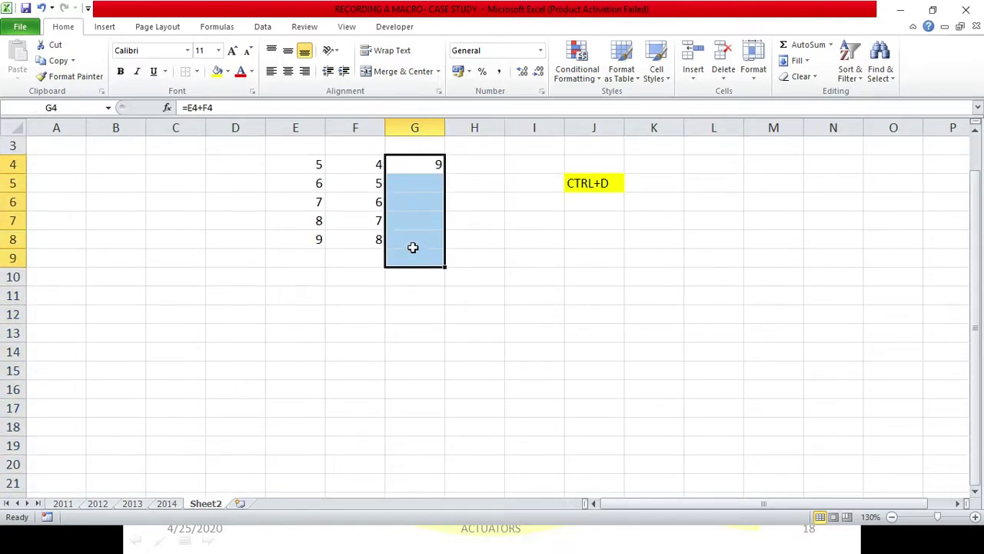
pyautogui.scroll(1, 415, 250)
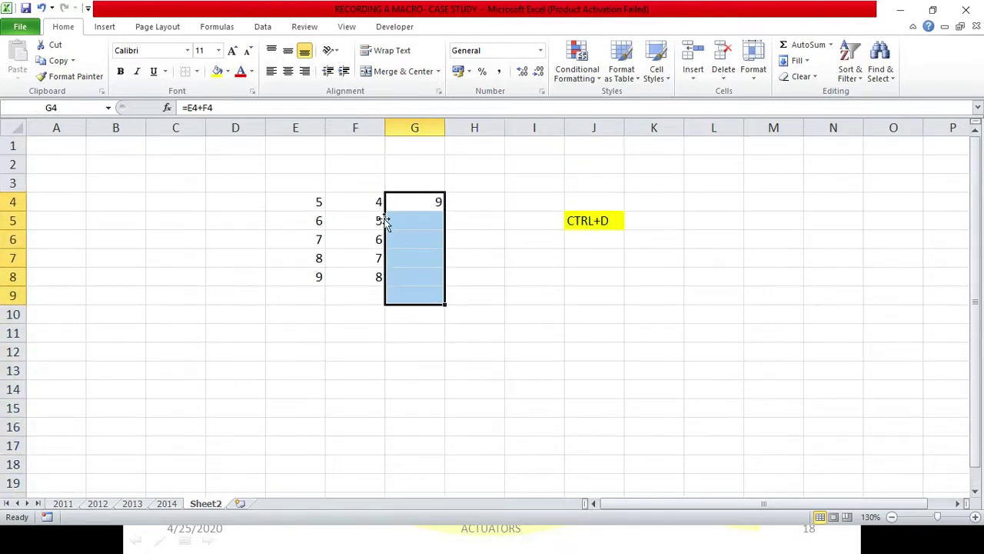
# Clear cell G4 and re-enter the formula =E4+F4 in it.
pyautogui.click(422, 208)
pyautogui.press('Delete')
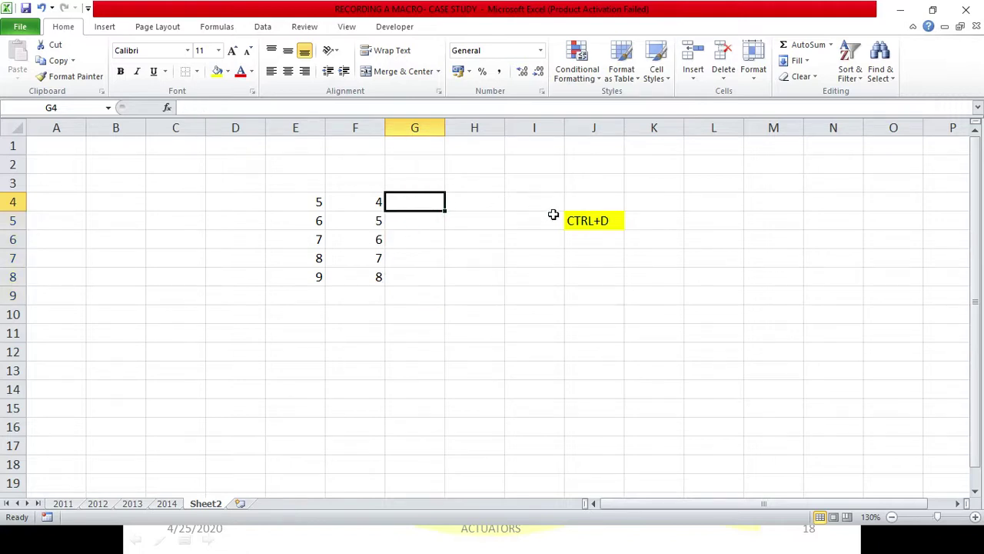
pyautogui.write('=')
pyautogui.press('Left')
pyautogui.press('Left')
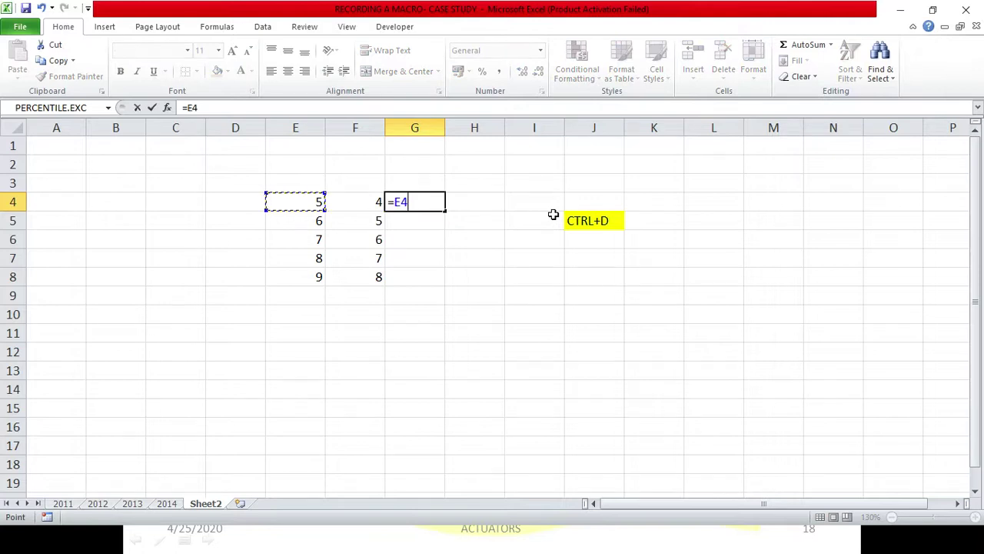
pyautogui.write('+')
pyautogui.press('Left')
pyautogui.press('Return')
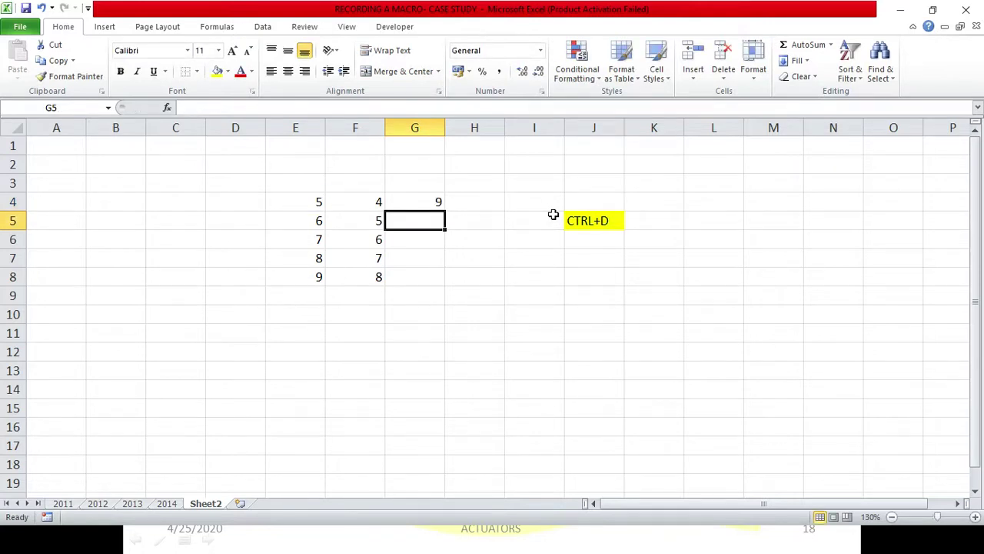
# Select column G from the last data row, G8, back up to G4 and fill the sum formula down the range.
pyautogui.press('Left')
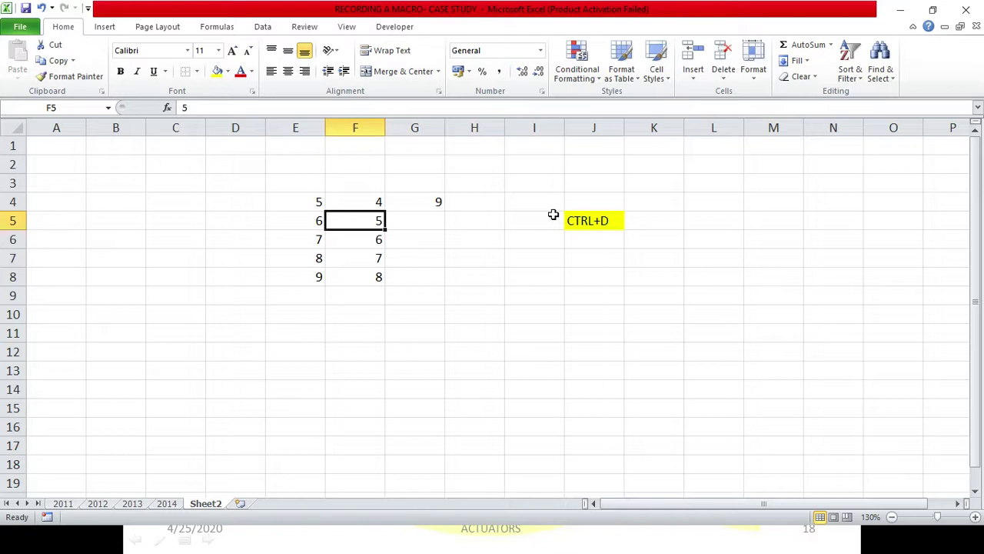
pyautogui.press('Down')
pyautogui.press('Down')
pyautogui.press('Down')
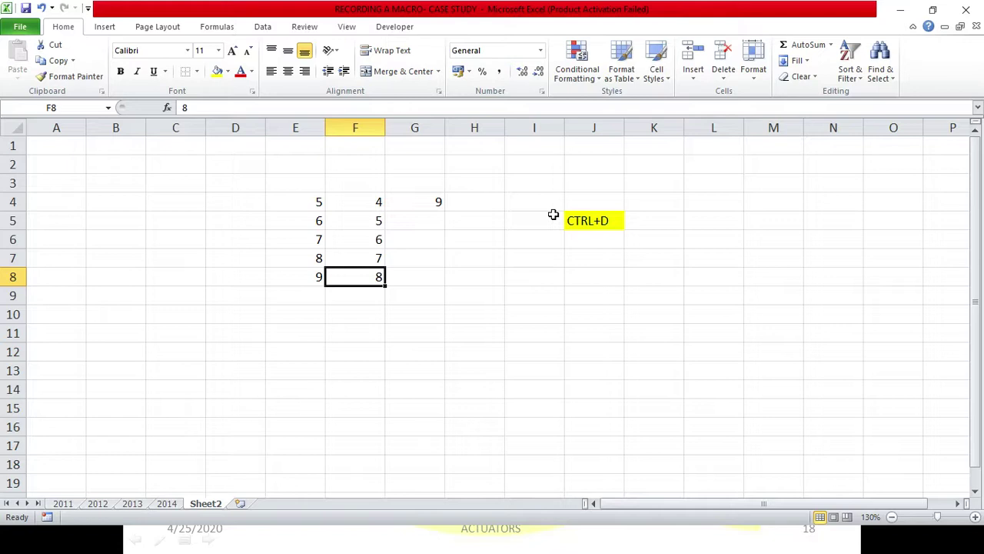
pyautogui.press('Right')
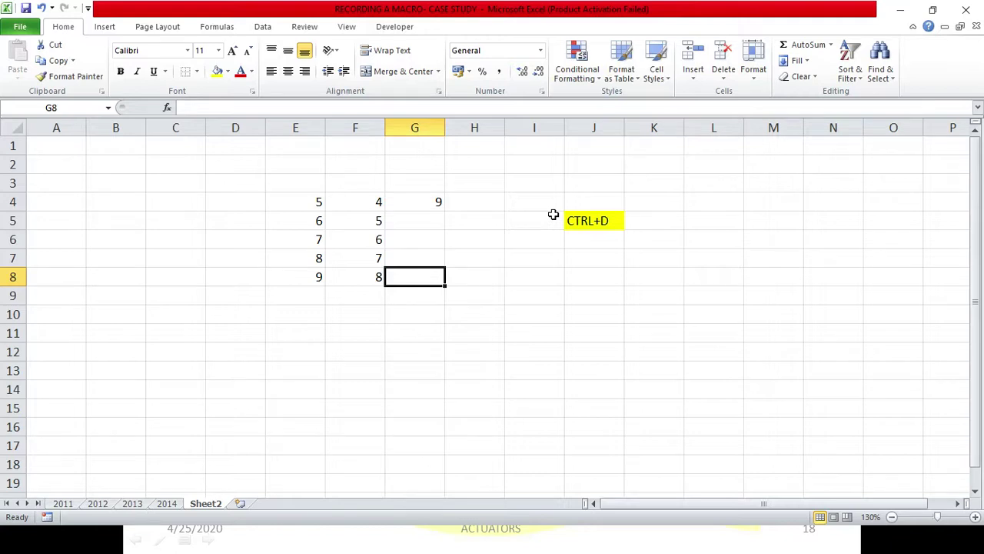
pyautogui.hotkey('ctrl', 'shift', 'Up')
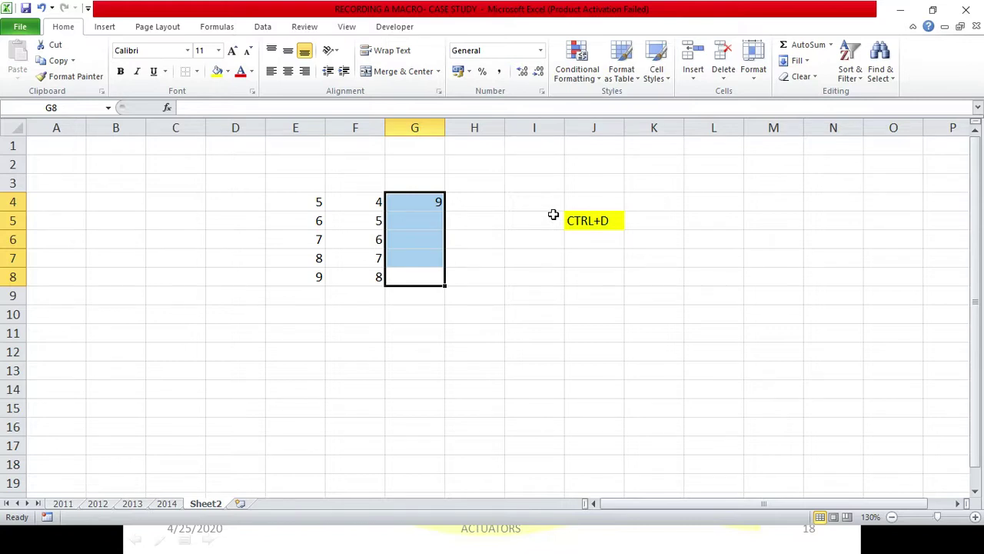
pyautogui.hotkey('ctrl', 'd')
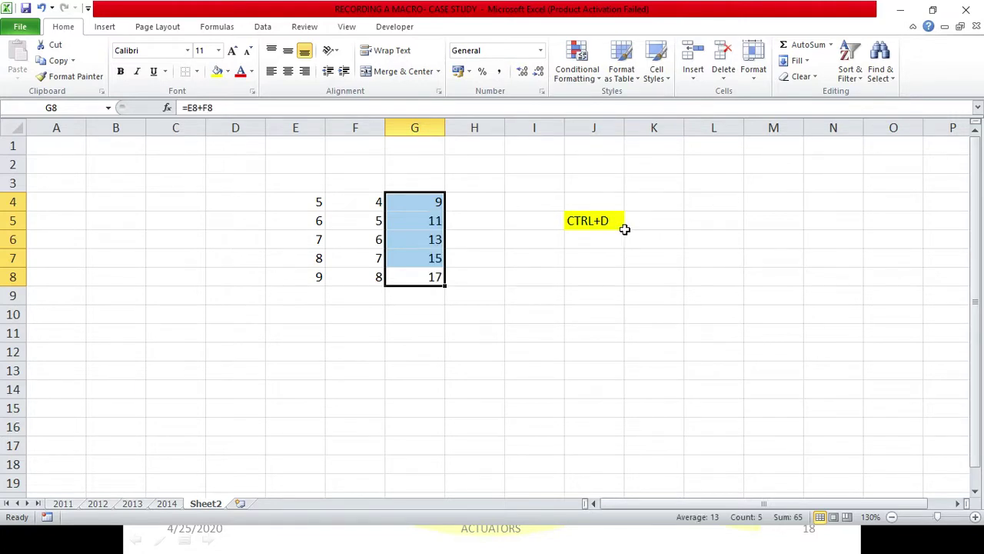
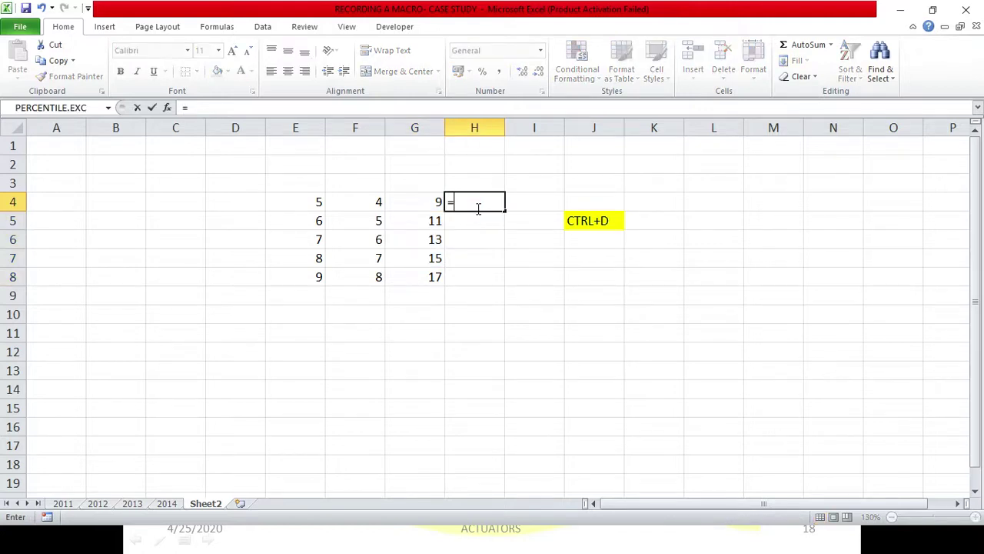
# Enter the formula =E4*F4 in cell H4.
pyautogui.press('Left')
pyautogui.press('Left')
pyautogui.write('*')
pyautogui.press('Left')
pyautogui.press('Left')
pyautogui.press('Return')
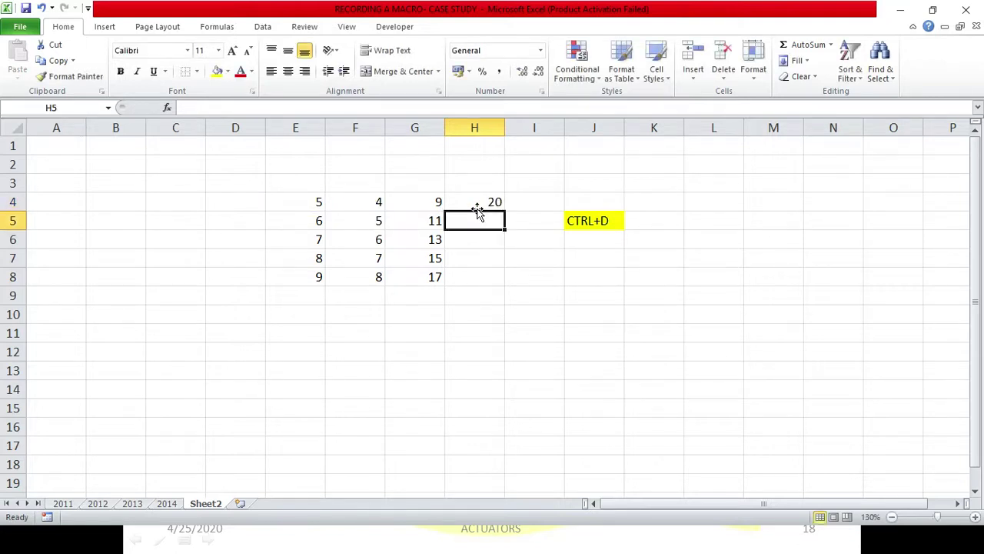
# Select column H from the last data row, H8, up to H4 and fill the product formula down the range.
pyautogui.click(490, 202)
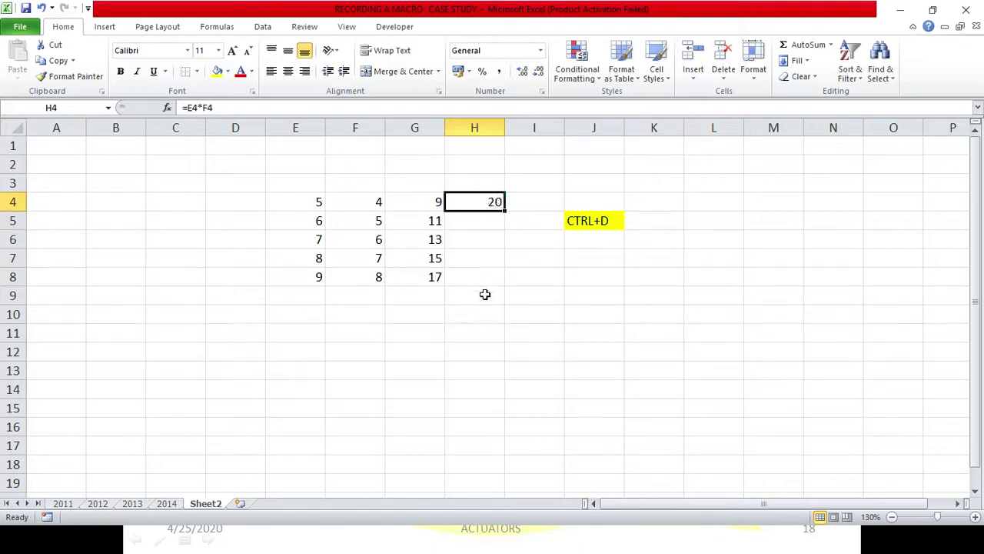
pyautogui.press('Left')
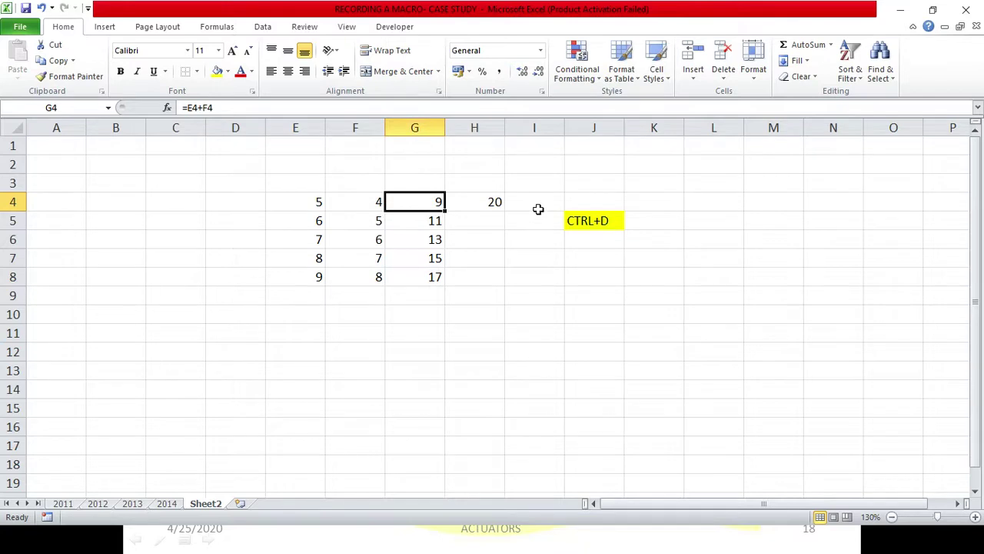
pyautogui.hotkey('ctrl', 'Down')
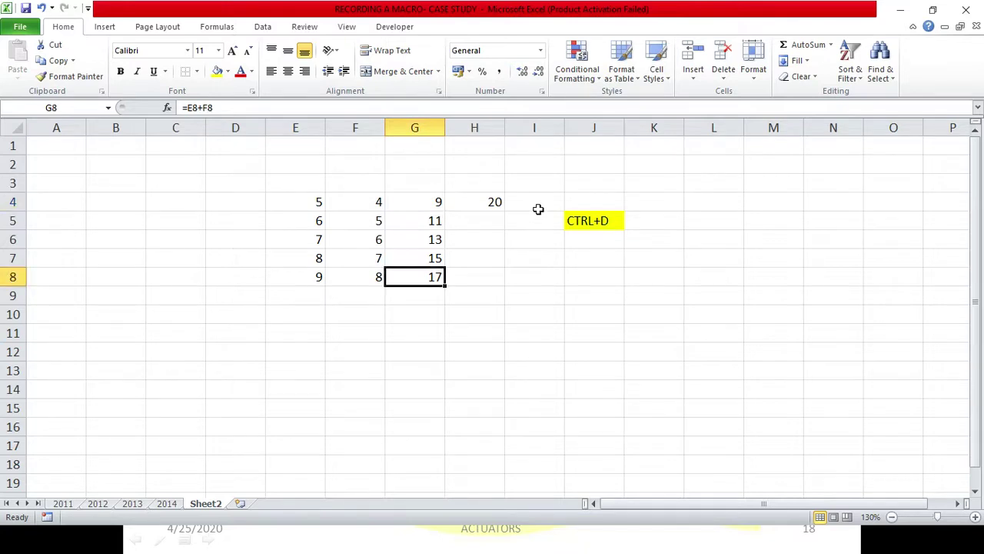
pyautogui.press('Right')
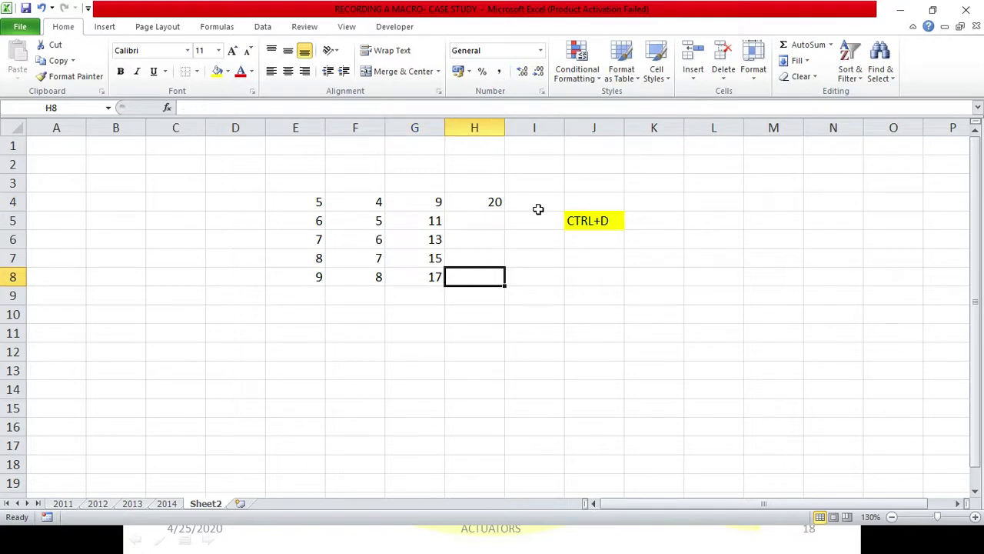
pyautogui.hotkey('ctrl', 'shift', 'Up')
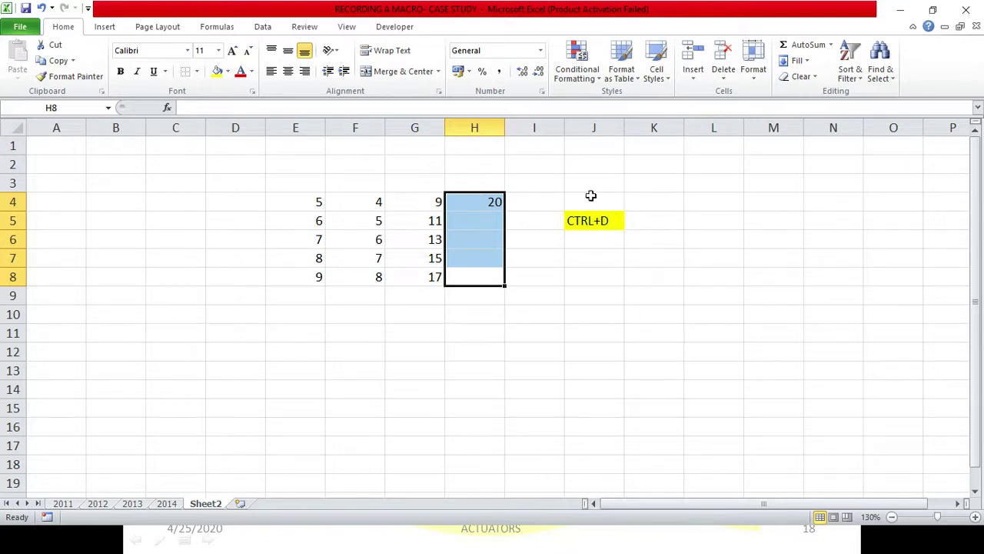
pyautogui.hotkey('ctrl', 'd')
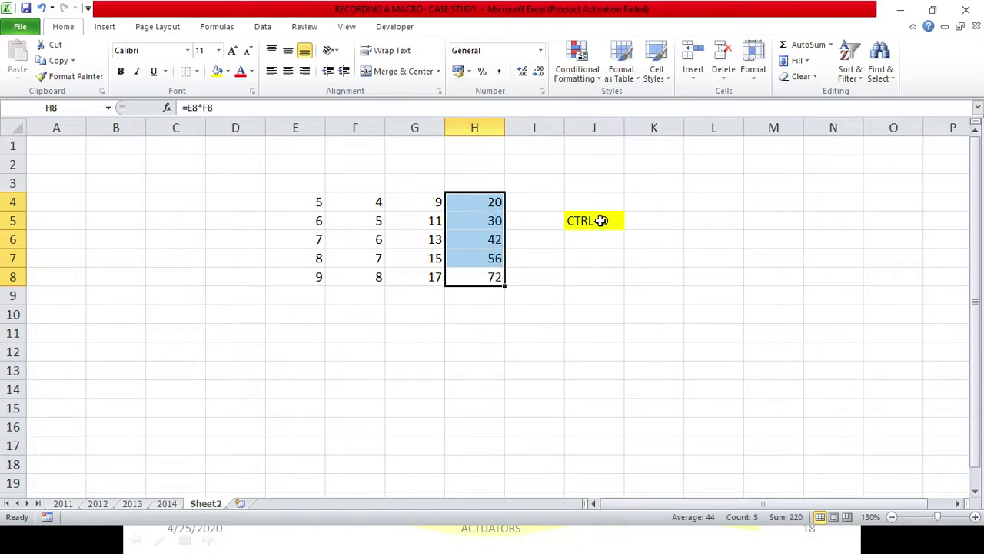
# Fill the formula in H4 down past the data through H17.
pyautogui.click(475, 203)
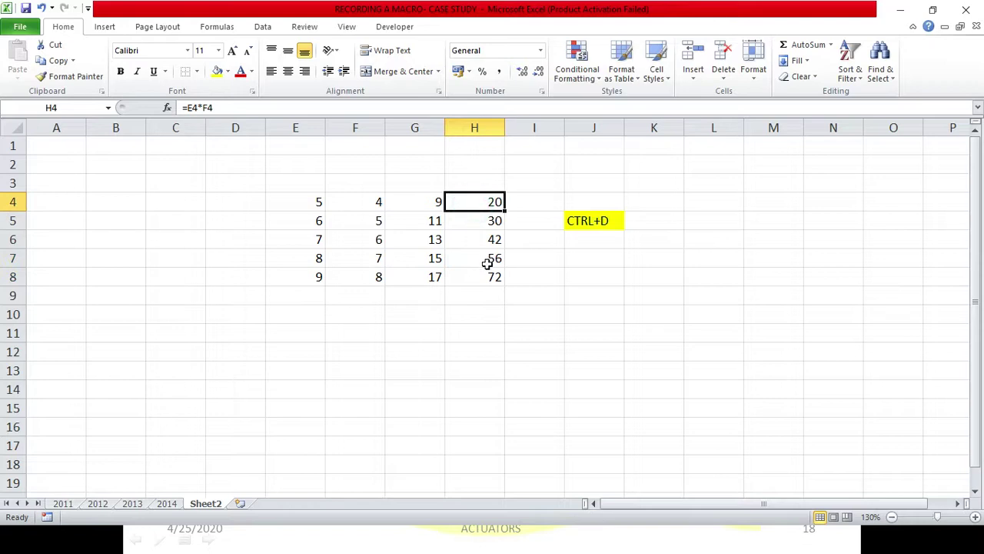
pyautogui.moveTo(484, 198); pyautogui.dragTo(457, 449)
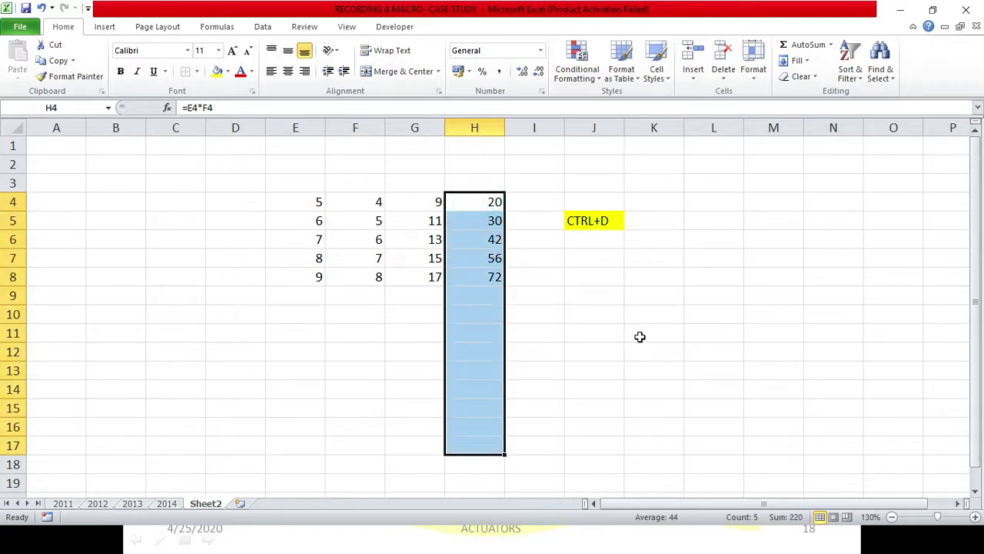
pyautogui.hotkey('ctrl', 'd')
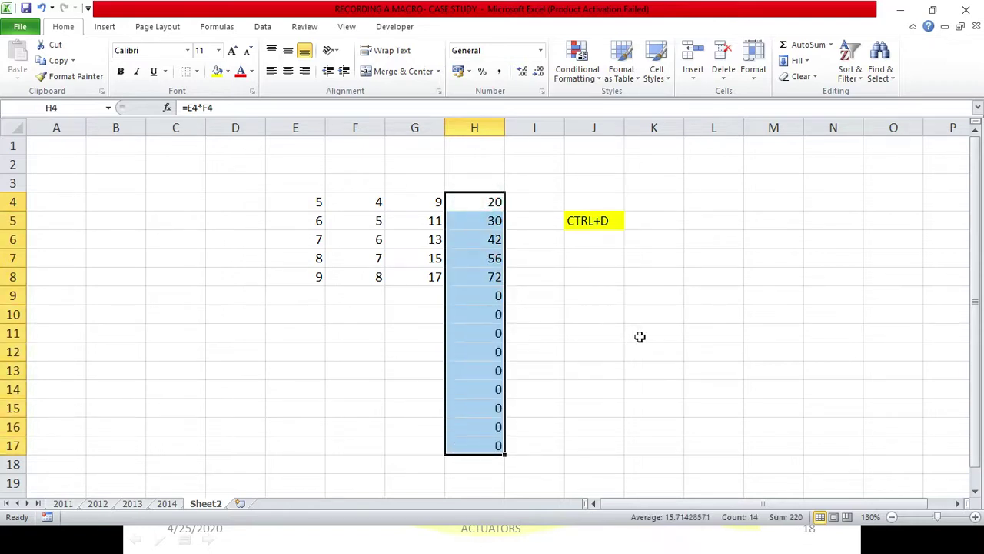
# Extend the fill of H4's formula further down column H, through H22.
pyautogui.click(481, 200)
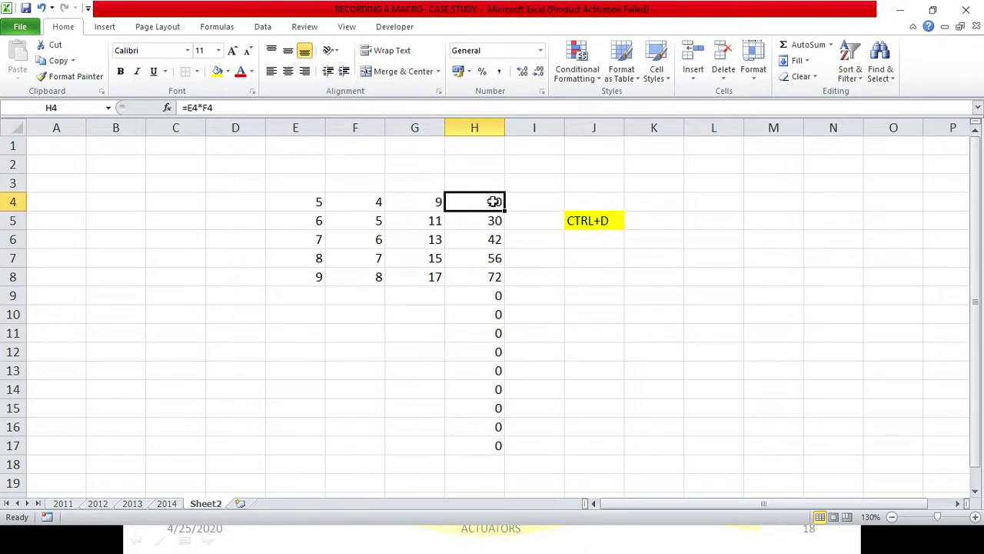
pyautogui.moveTo(495, 205); pyautogui.dragTo(670, 431)
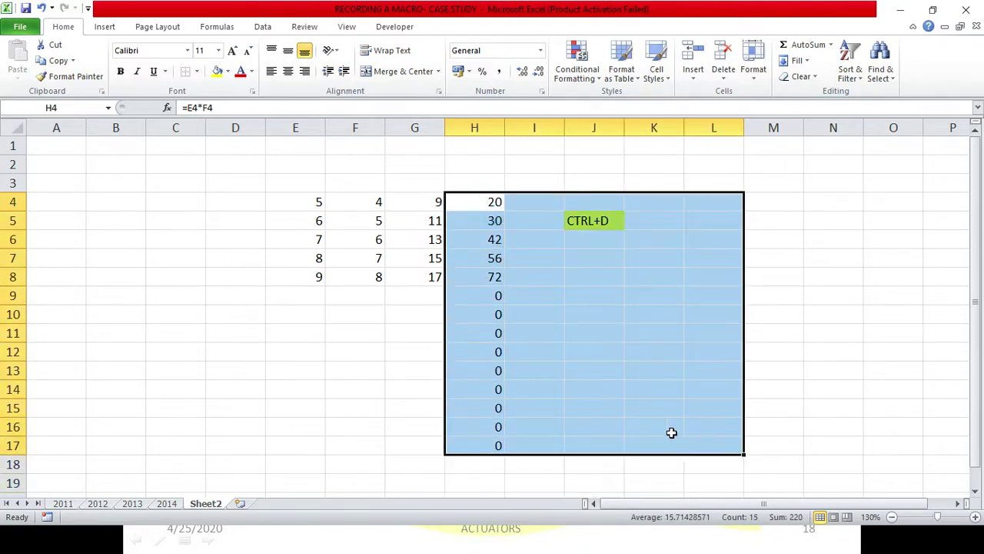
pyautogui.click(634, 425)
pyautogui.click(498, 202)
pyautogui.moveTo(499, 201); pyautogui.dragTo(520, 442)
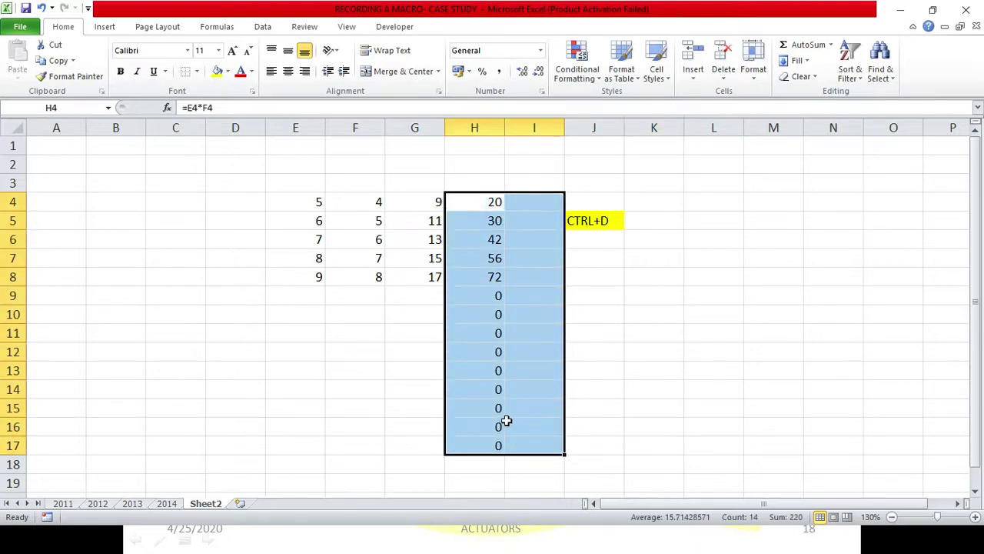
pyautogui.click(477, 371)
pyautogui.moveTo(498, 206); pyautogui.dragTo(489, 455)
pyautogui.hotkey('ctrl', 'd')
pyautogui.scroll(1, 511, 427)
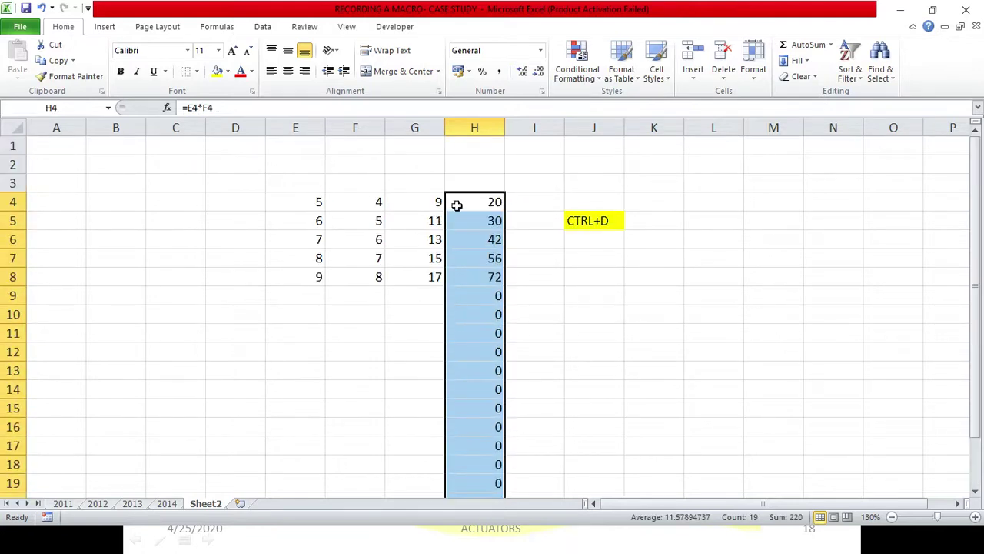
pyautogui.click(496, 276)
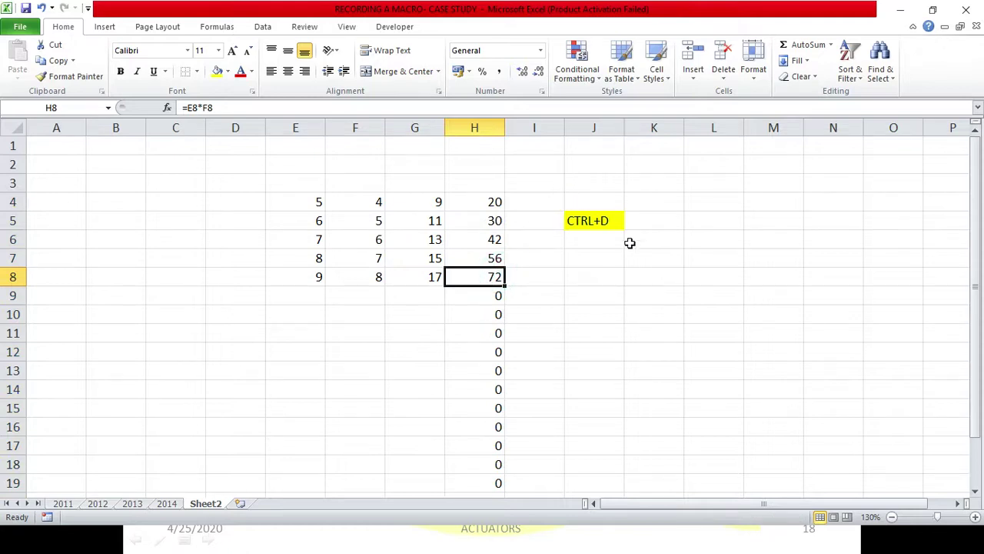
# Clear everything below G4 and H4 in columns G and H on Sheet2, keeping the two original formulas.
pyautogui.click(60, 504)
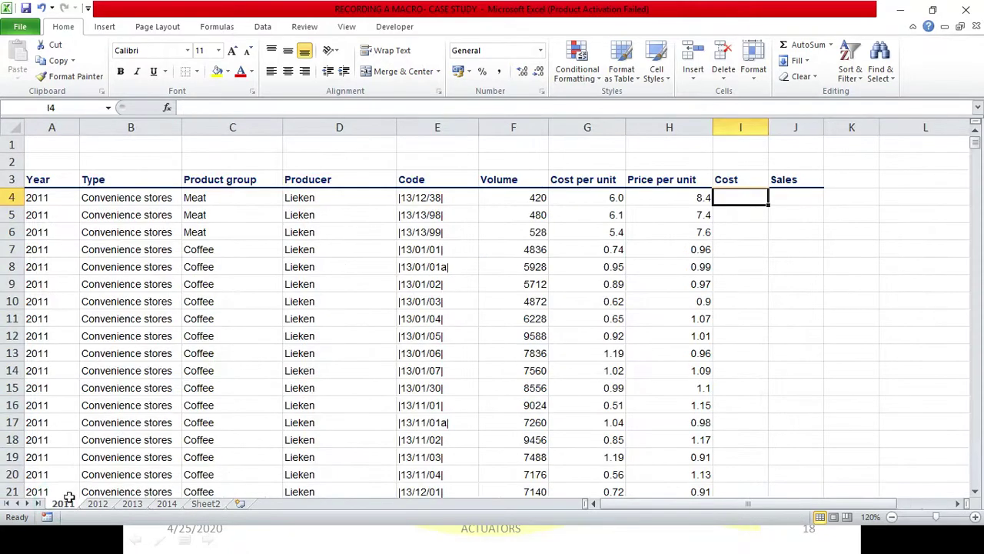
pyautogui.click(198, 506)
pyautogui.moveTo(440, 222); pyautogui.dragTo(494, 281)
pyautogui.hotkey('ctrl', 'shift', 'Down')
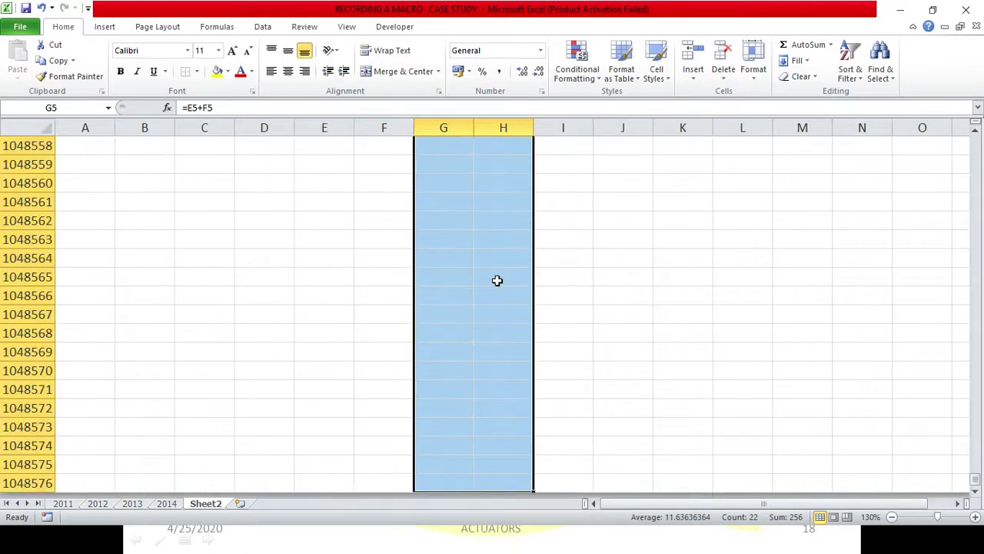
pyautogui.press('Delete')
pyautogui.hotkey('ctrl', 'BackSpace')
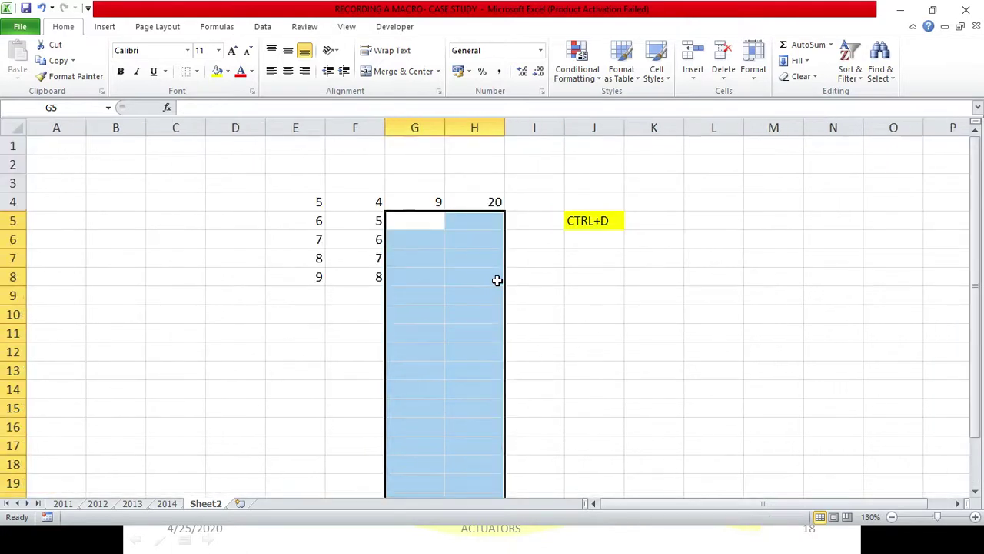
# Auto-fill the formulas in G4 and H4 down through row 8 to match the adjacent data.
pyautogui.click(435, 203)
pyautogui.doubleClick(446, 211)
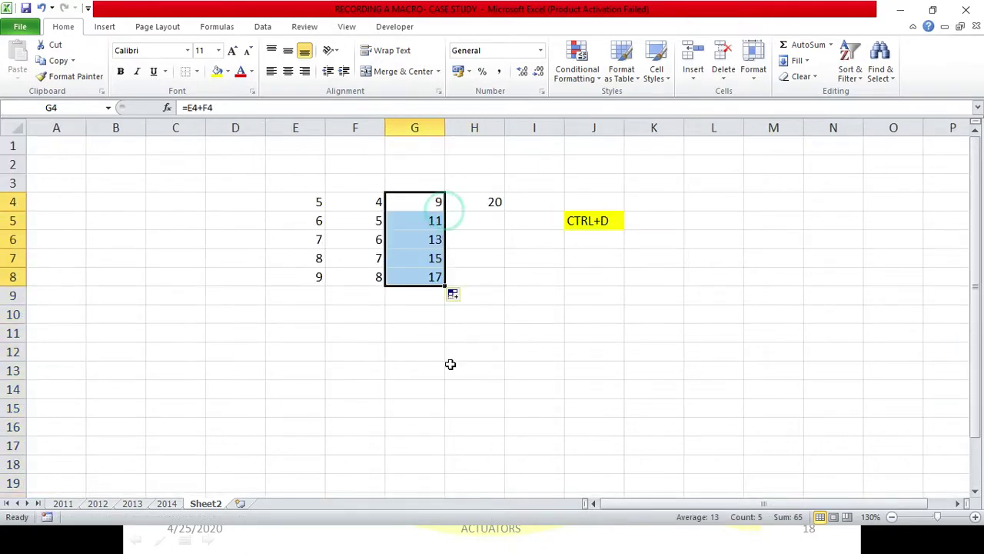
pyautogui.click(496, 199)
pyautogui.doubleClick(502, 210)
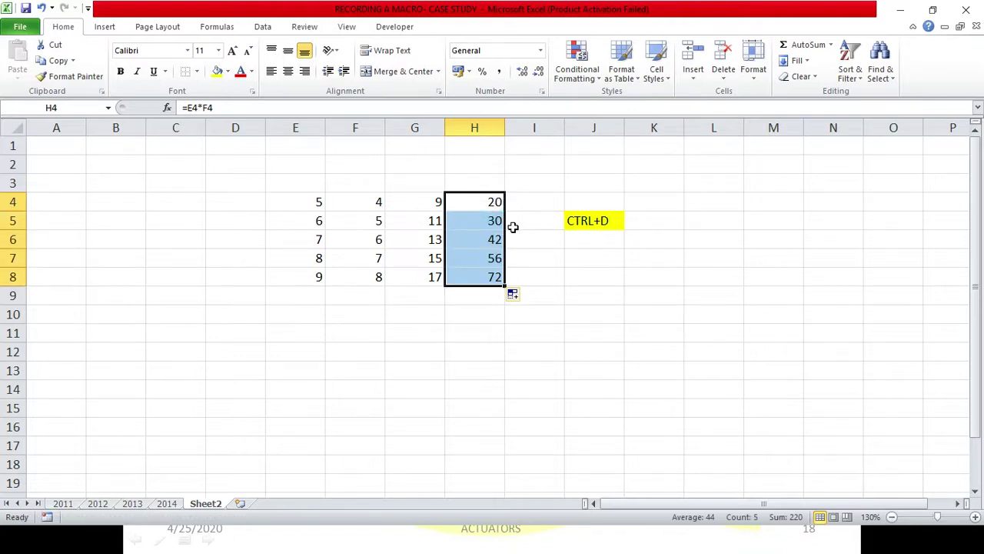
# Switch to the 2011 sheet and select cell E5 in the Code column.
pyautogui.click(63, 502)
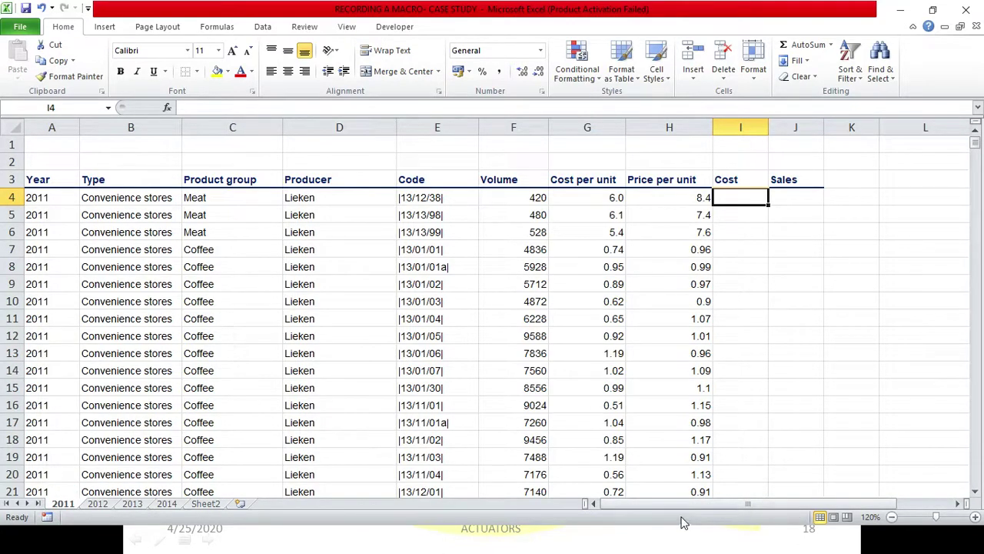
pyautogui.click(462, 220)
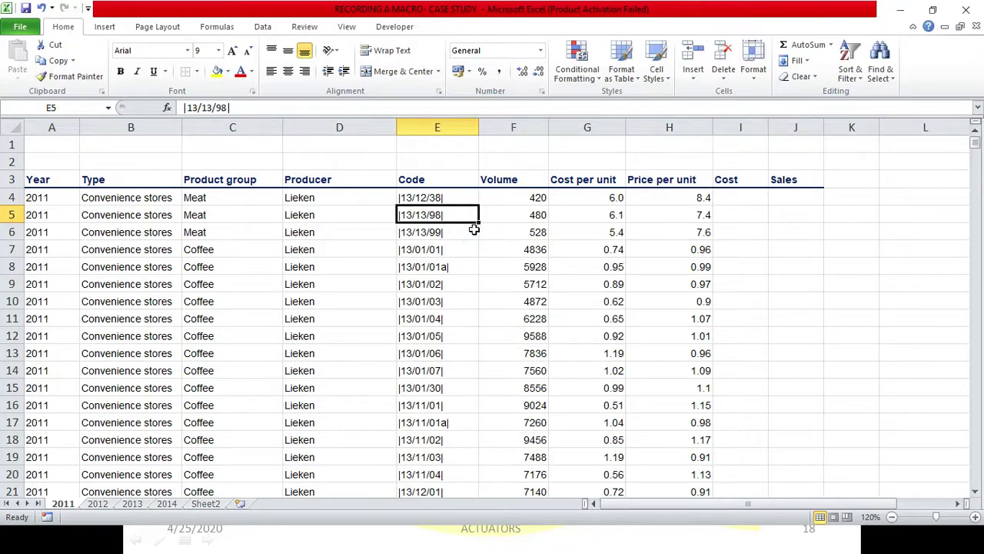
# Examine where the data ends on the 2011 sheet, checking the last rows of the Code and Price per unit columns.
pyautogui.hotkey('ctrl', 'Down')
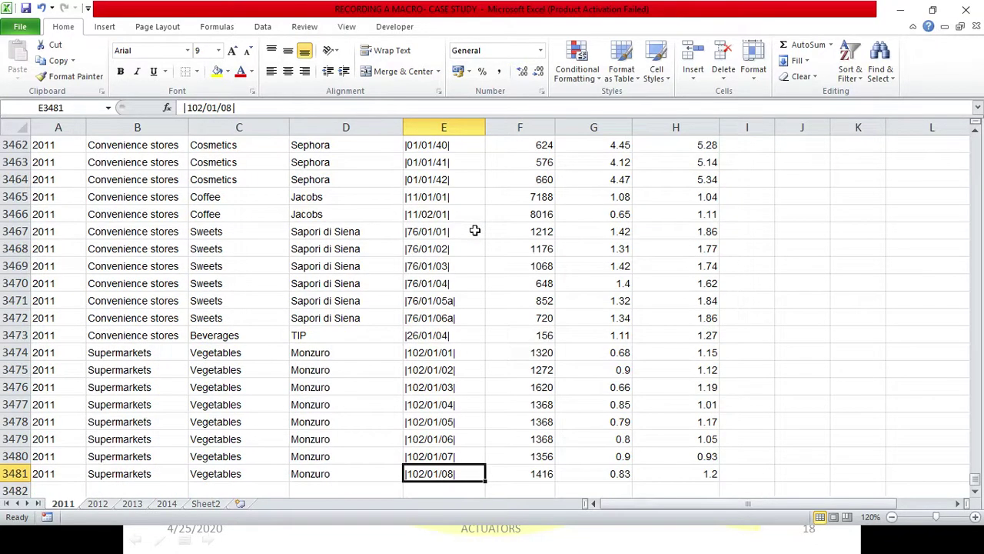
pyautogui.moveTo(975, 486); pyautogui.dragTo(975, 143)
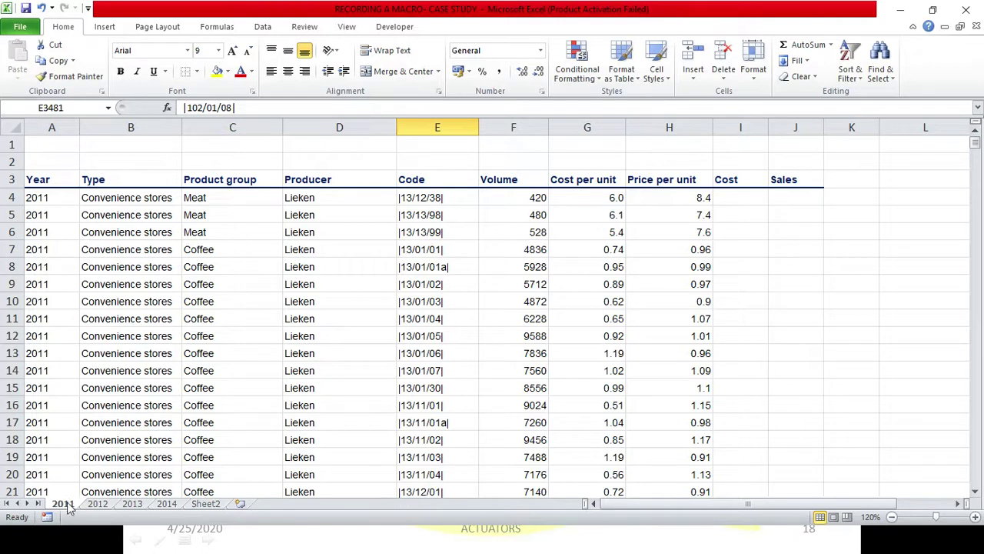
pyautogui.click(728, 197)
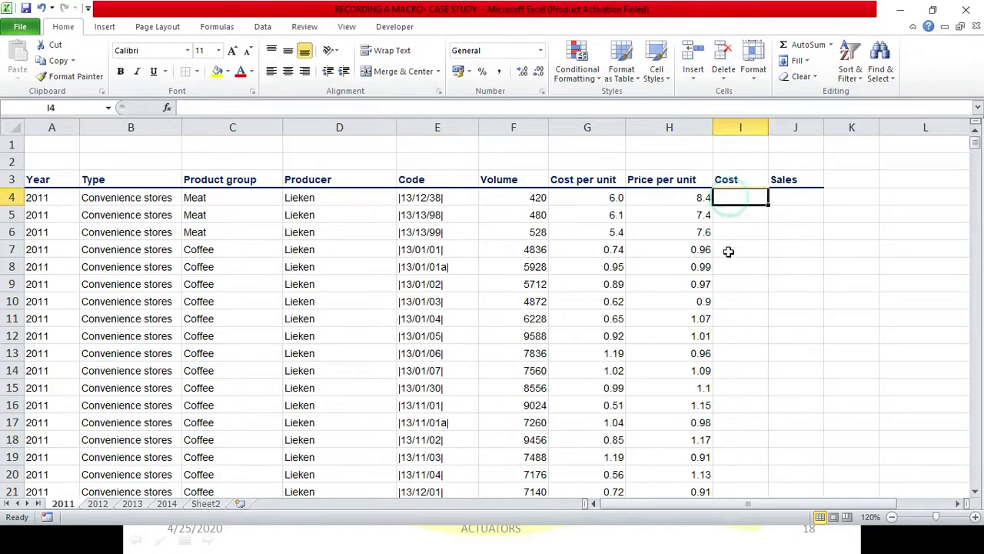
pyautogui.press('Left')
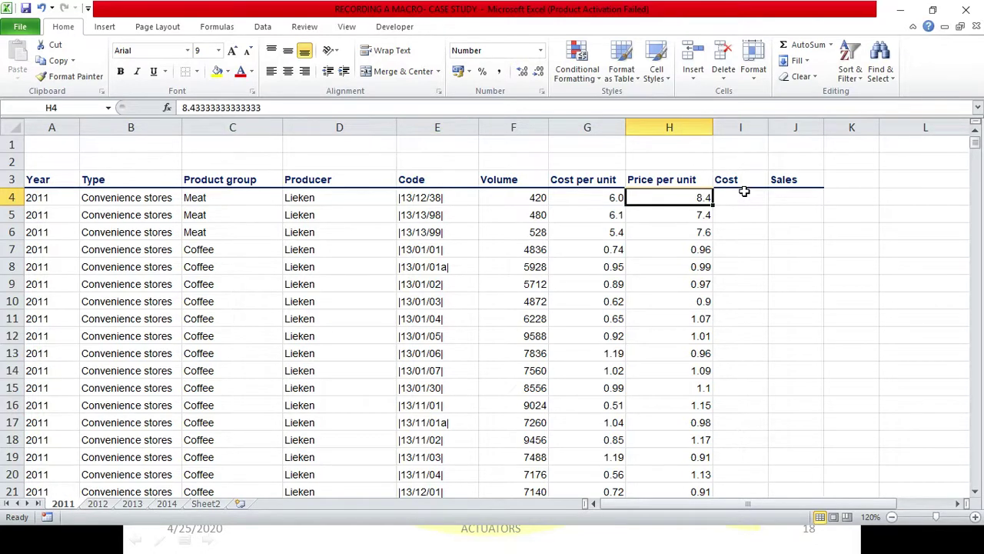
pyautogui.hotkey('ctrl', 'Down')
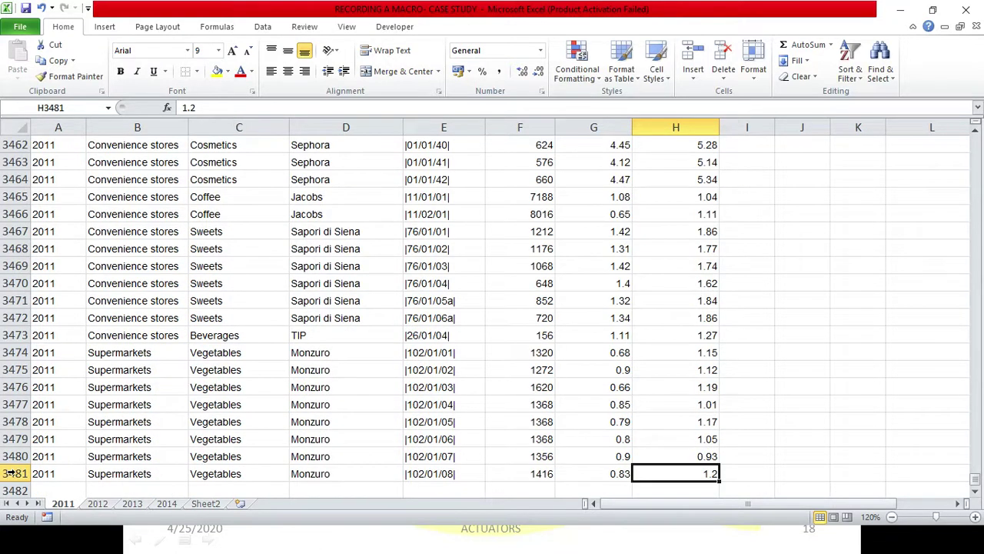
# Compare the last data row of the 2012 sheet with the last data row of the 2011 sheet.
pyautogui.click(95, 504)
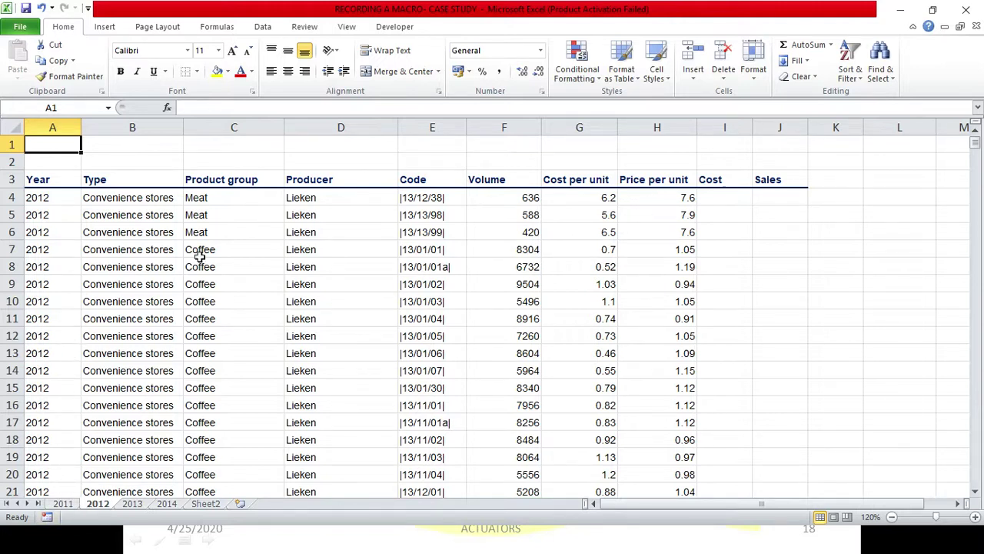
pyautogui.click(224, 201)
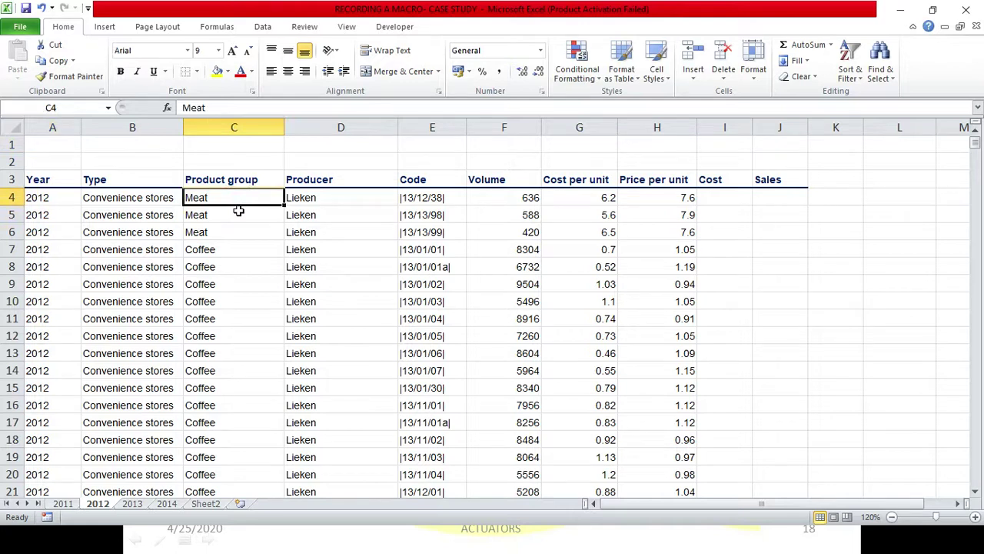
pyautogui.hotkey('ctrl', 'Down')
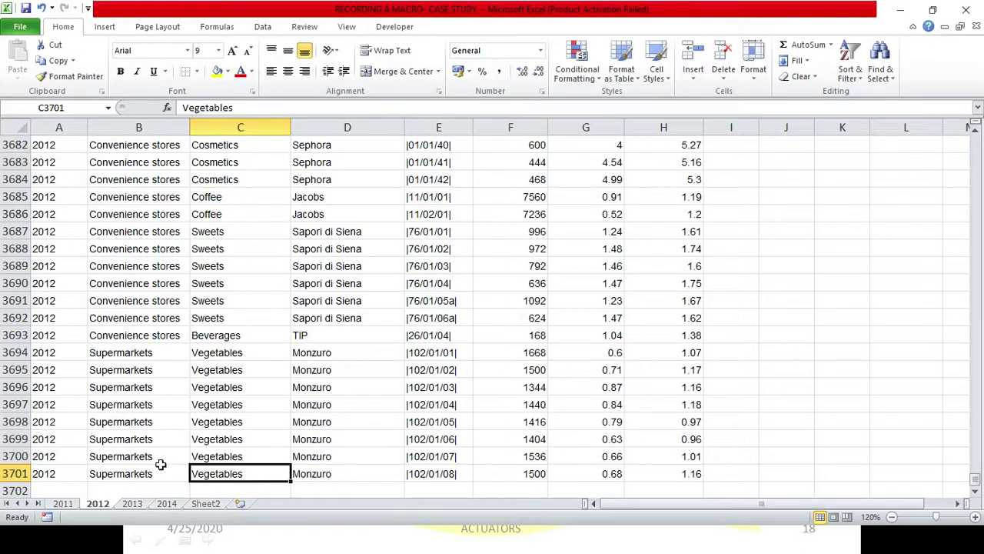
pyautogui.scroll(15, 81, 361)
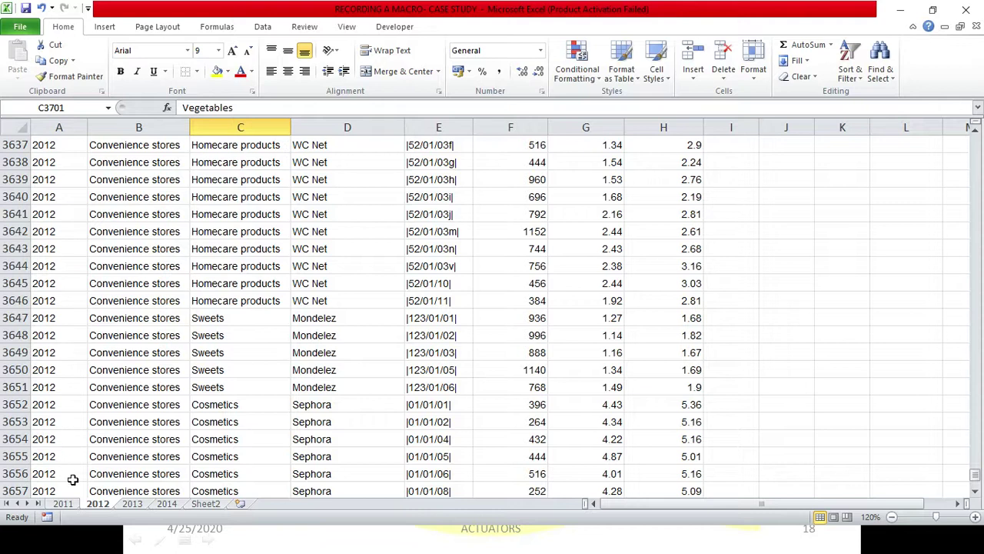
pyautogui.click(64, 503)
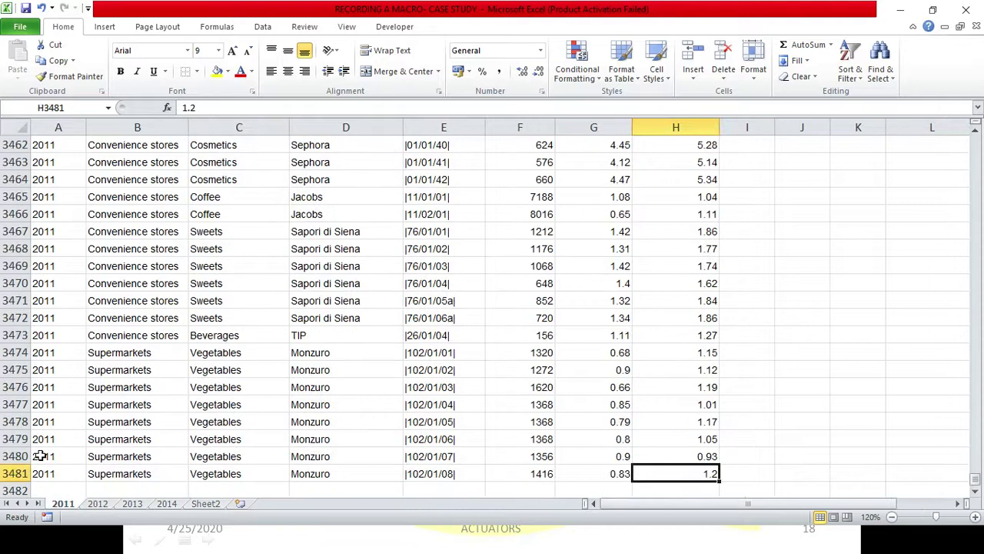
pyautogui.click(97, 504)
pyautogui.scroll(20, 433, 189)
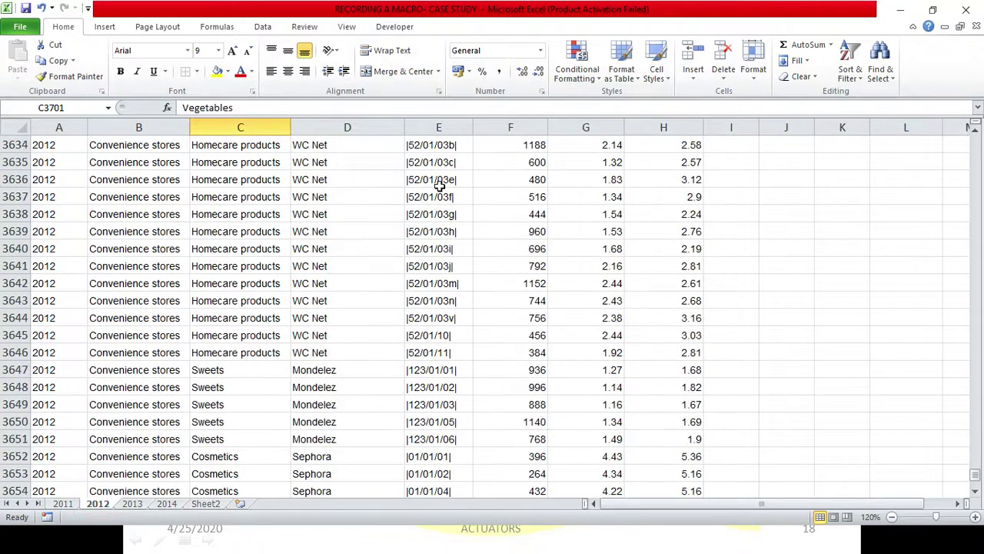
pyautogui.scroll(15, 433, 190)
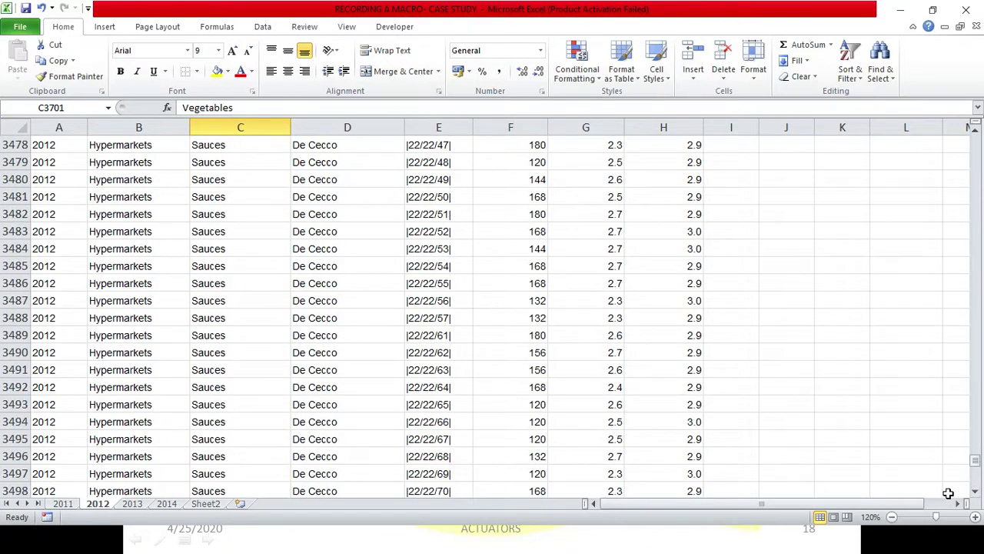
pyautogui.hotkey('ctrl', 'Up')
pyautogui.hotkey('ctrl', 'Up')
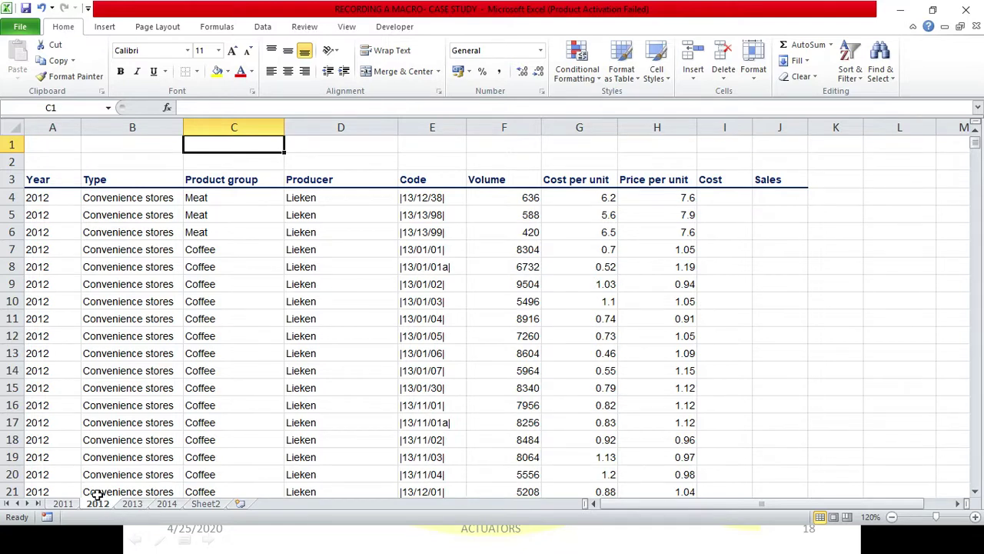
pyautogui.click(73, 505)
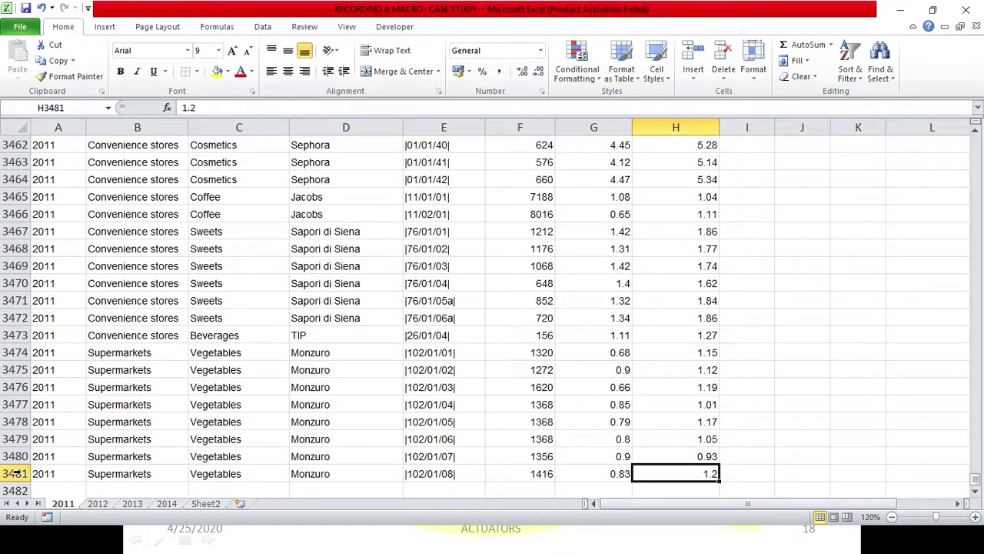
pyautogui.click(92, 507)
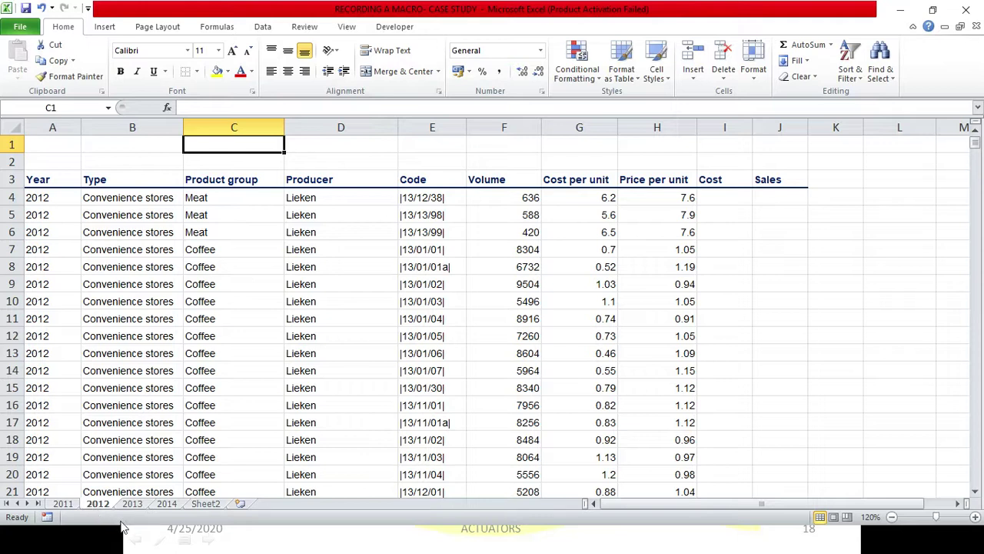
# Review on Sheet2 how the formulas in columns G and H are filled down beside the data in columns E and F.
pyautogui.click(202, 504)
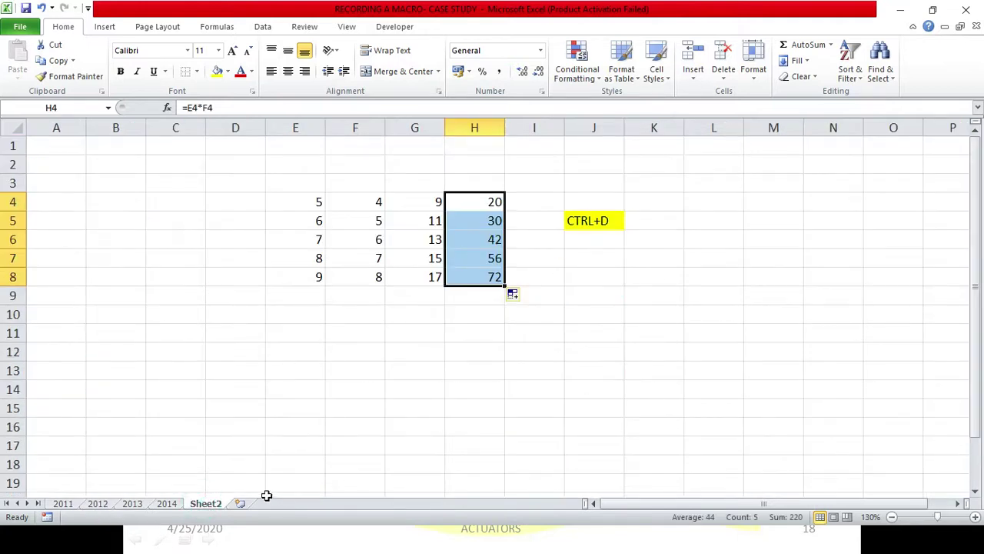
pyautogui.click(476, 238)
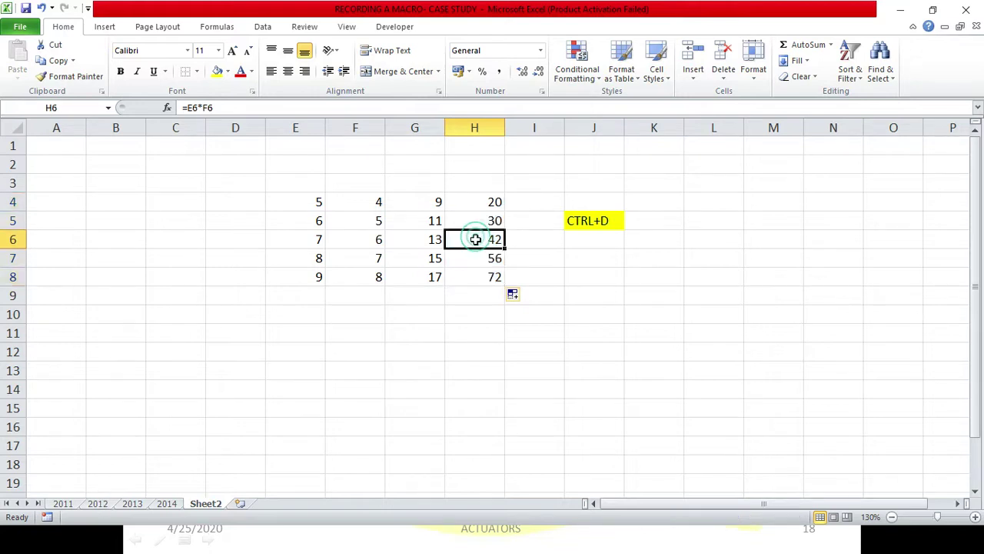
pyautogui.click(427, 226)
pyautogui.click(361, 224)
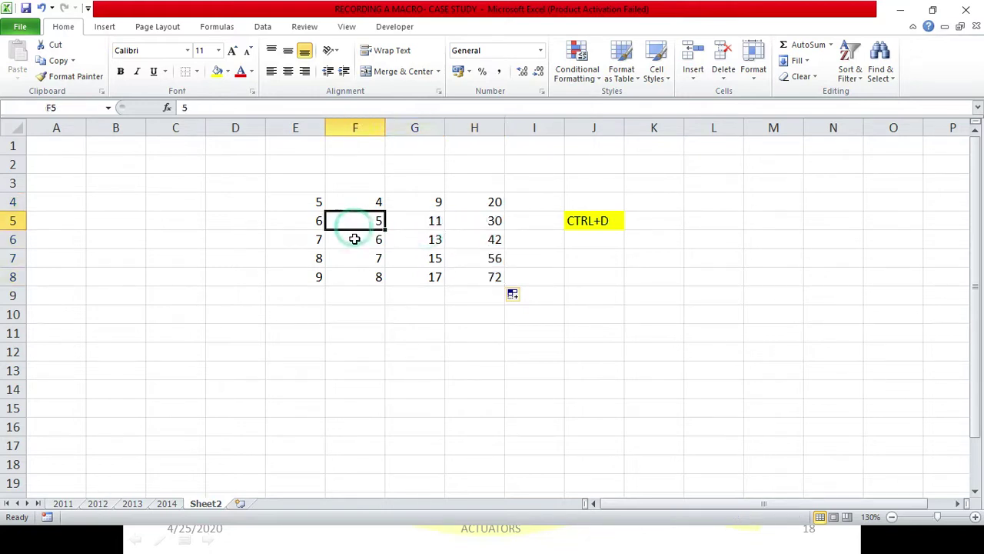
pyautogui.click(382, 275)
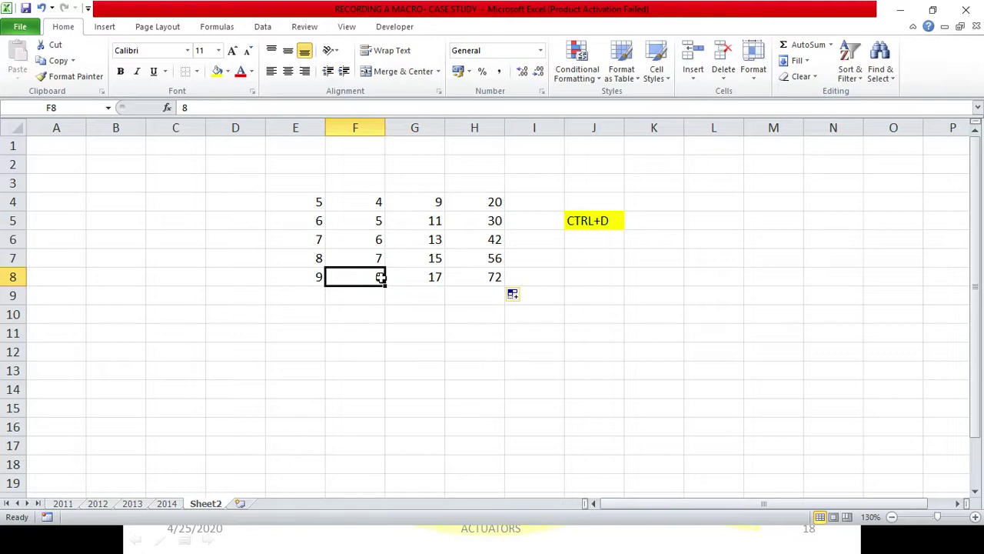
pyautogui.click(409, 278)
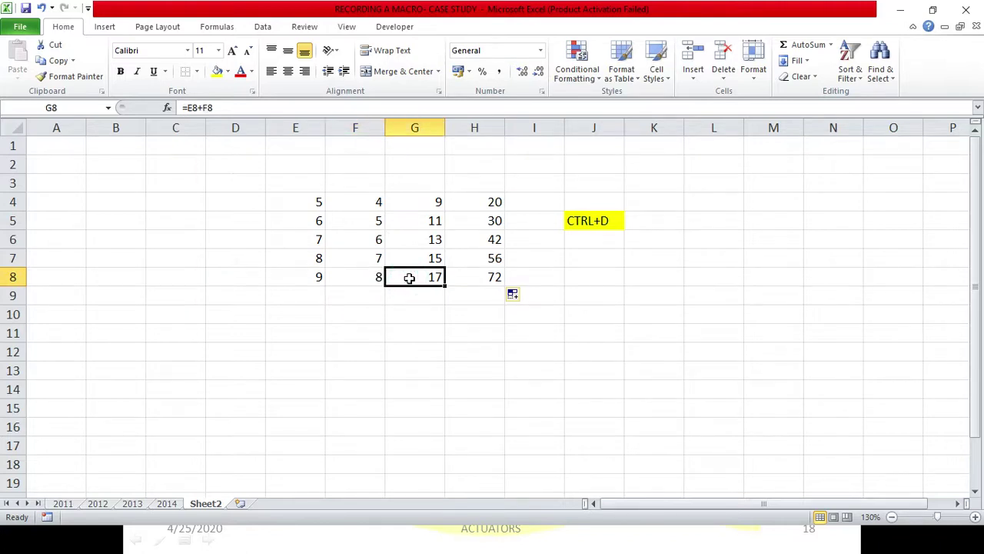
pyautogui.moveTo(410, 275); pyautogui.dragTo(429, 203)
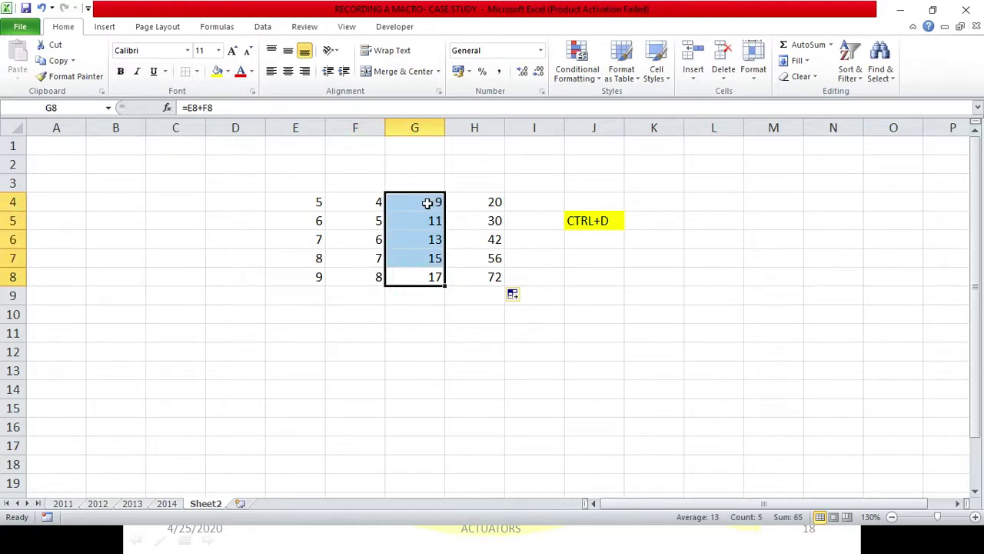
pyautogui.click(408, 254)
# Return to the 2011 sheet and select cell I4, the first empty cell under the Cost heading.
pyautogui.click(63, 504)
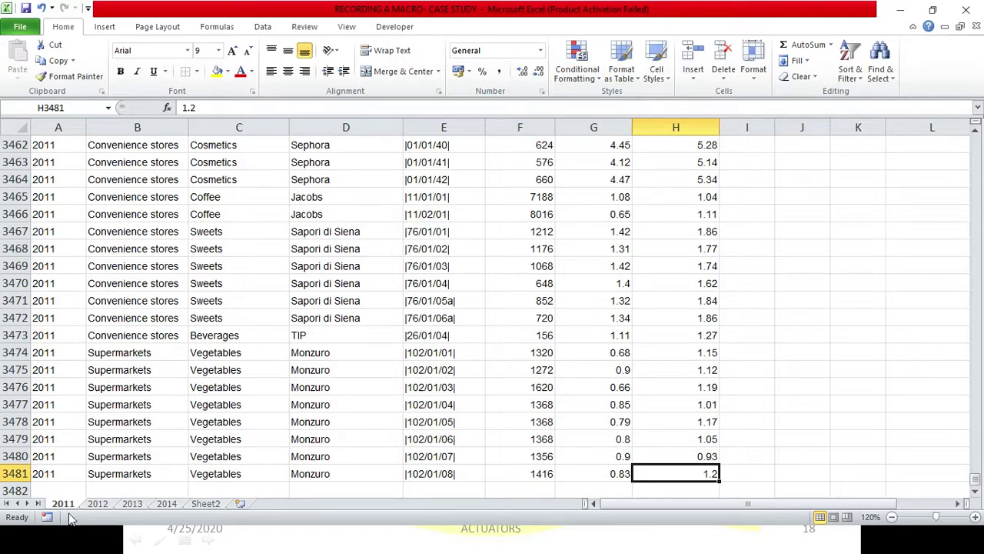
pyautogui.click(98, 505)
pyautogui.click(132, 506)
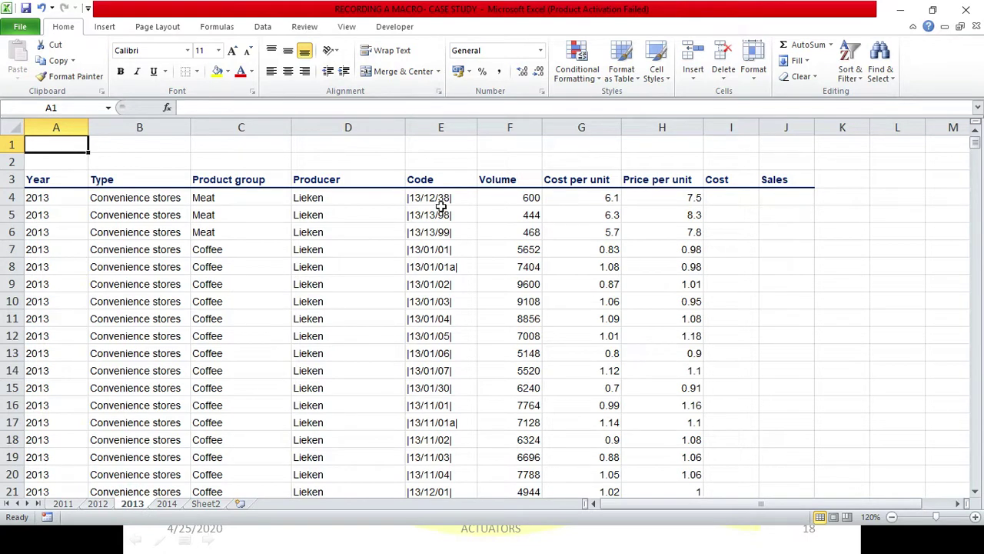
pyautogui.click(65, 504)
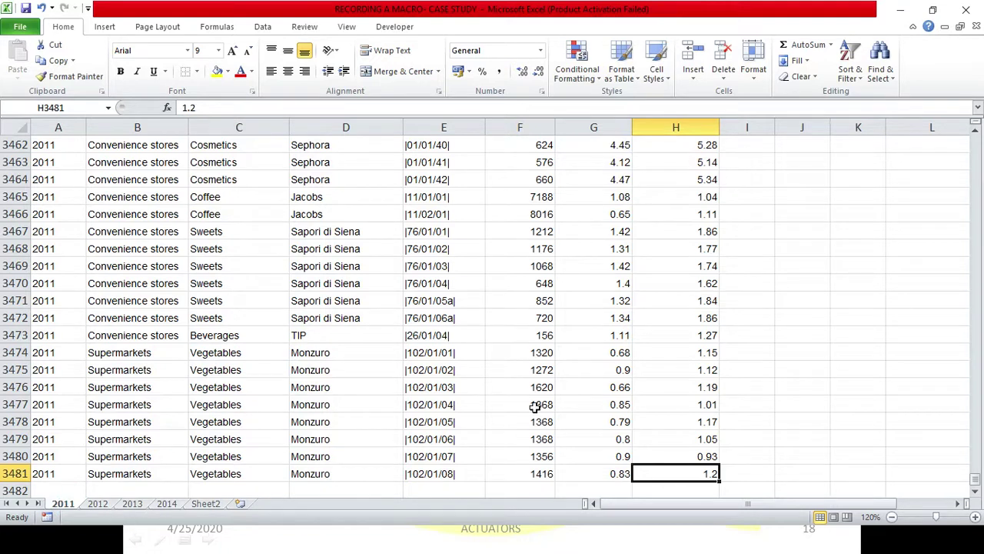
pyautogui.hotkey('ctrl', 'Up')
pyautogui.press('Up')
pyautogui.press('Up')
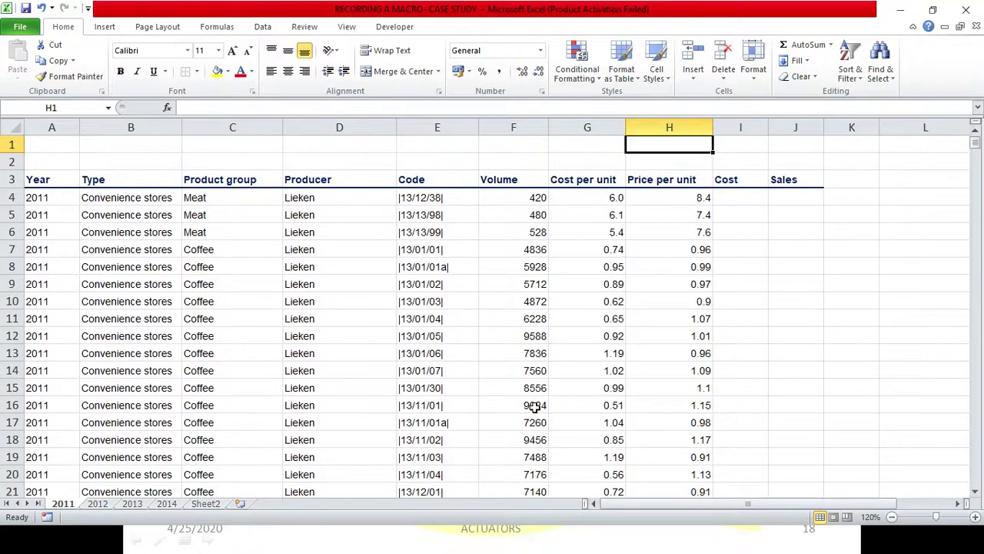
pyautogui.press('Down')
pyautogui.press('Down')
pyautogui.press('Down')
pyautogui.press('Right')
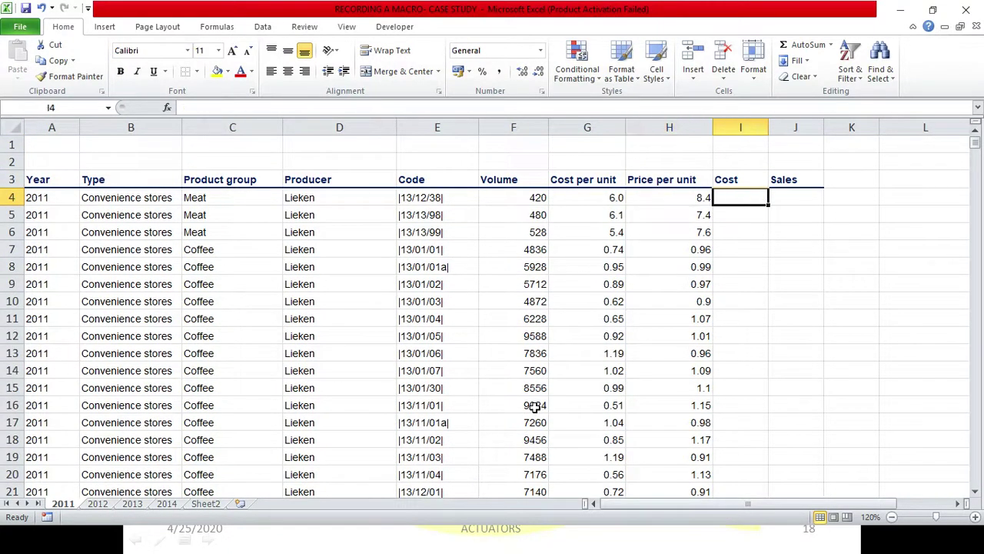
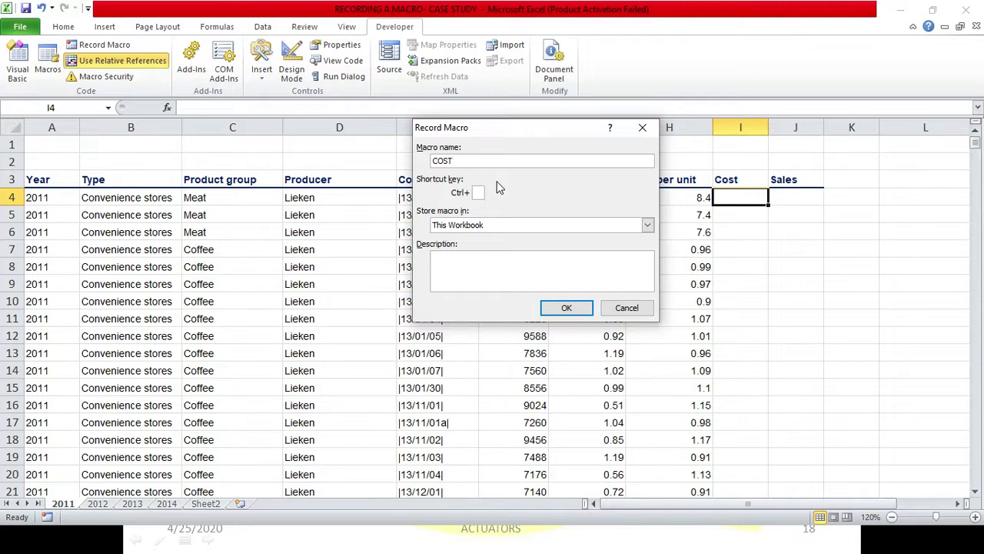
# Start recording a macro named COST_VALUE with capital Q as its shortcut letter and the description "CALCULATE COST VALUE".
pyautogui.write('_VALUE')
pyautogui.click(470, 263)
pyautogui.write('CALCULATE ')
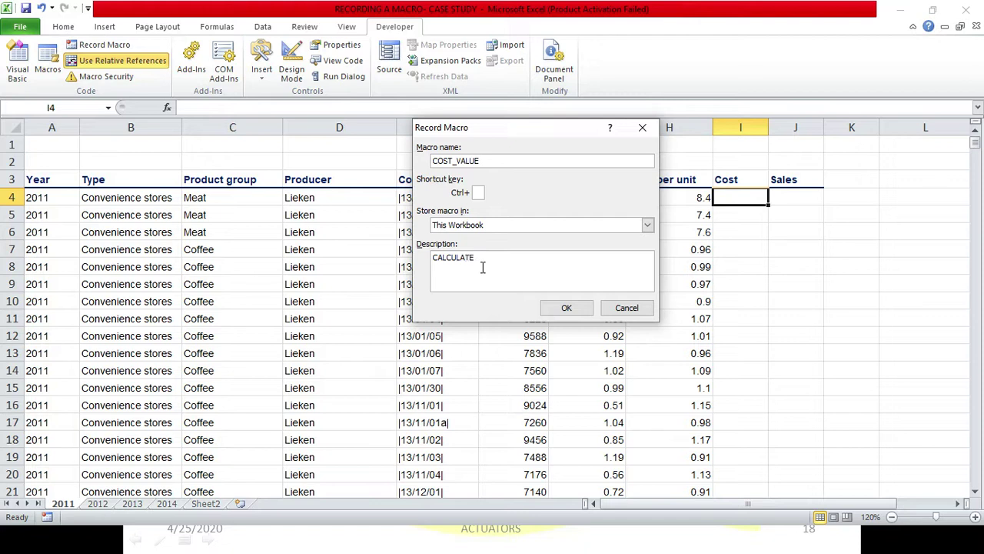
pyautogui.write('COST VALUE')
pyautogui.click(480, 194)
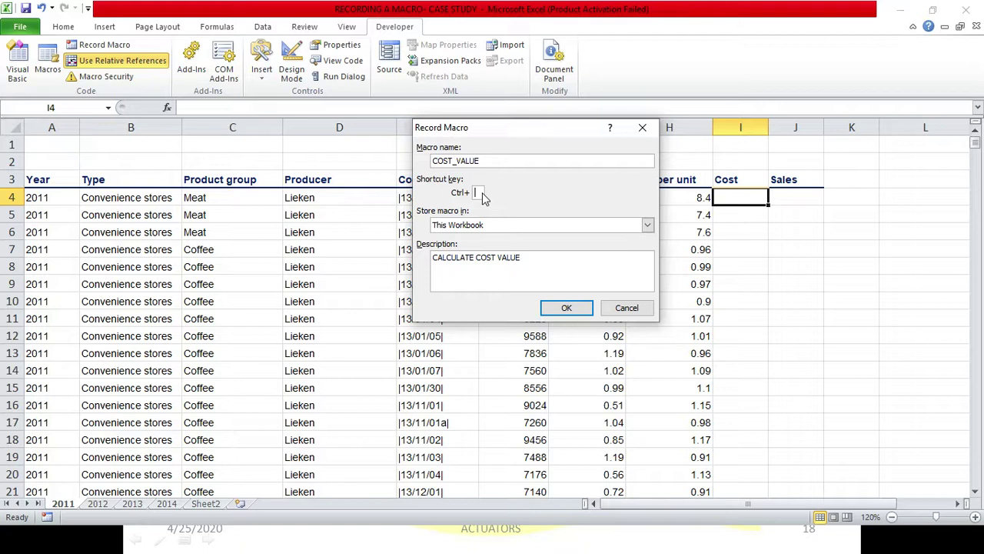
pyautogui.write('q')
pyautogui.press('BackSpace')
pyautogui.write('Q')
pyautogui.click(566, 307)
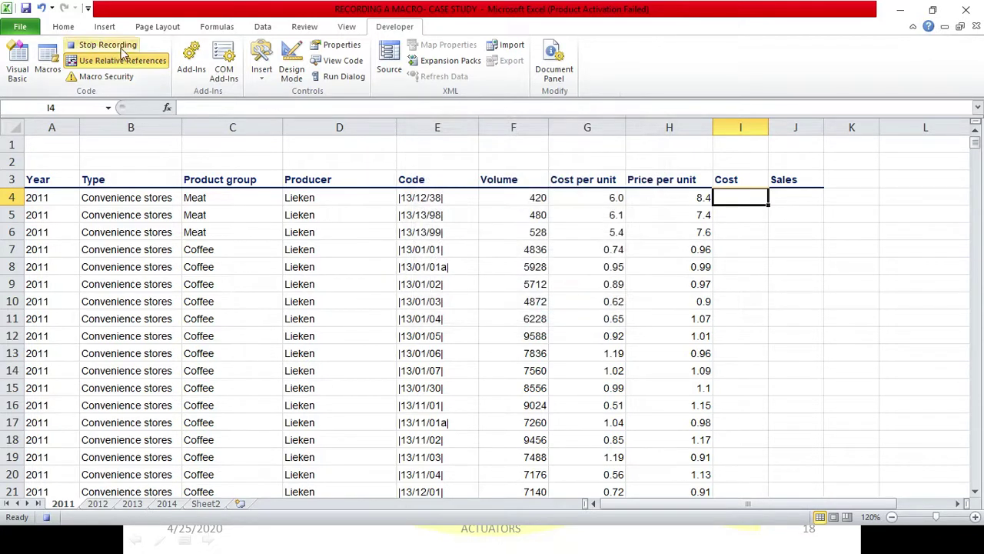
# Enter the formula =F4*G4 in cell I4 to calculate the cost from volume and cost per unit.
pyautogui.write('=')
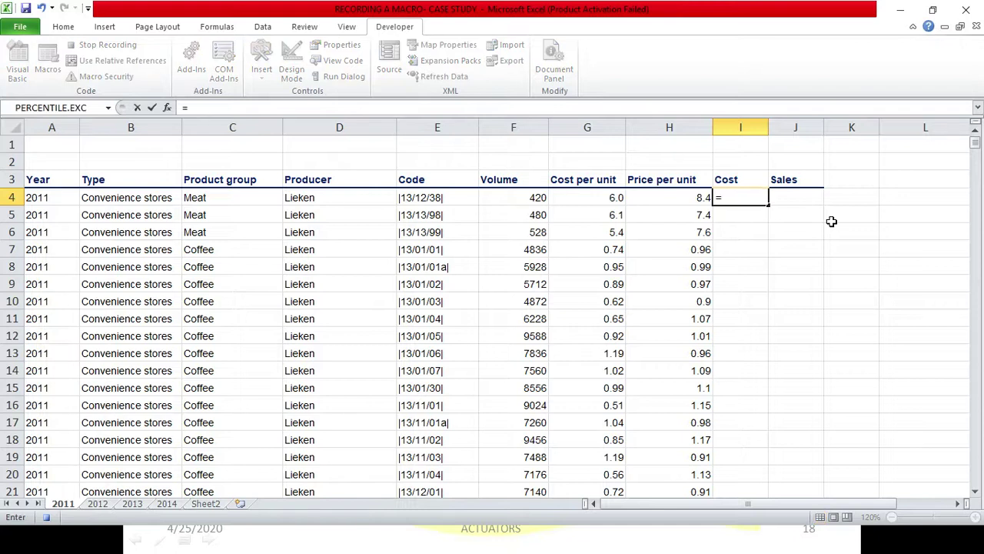
pyautogui.press('Left')
pyautogui.press('Left')
pyautogui.press('Left')
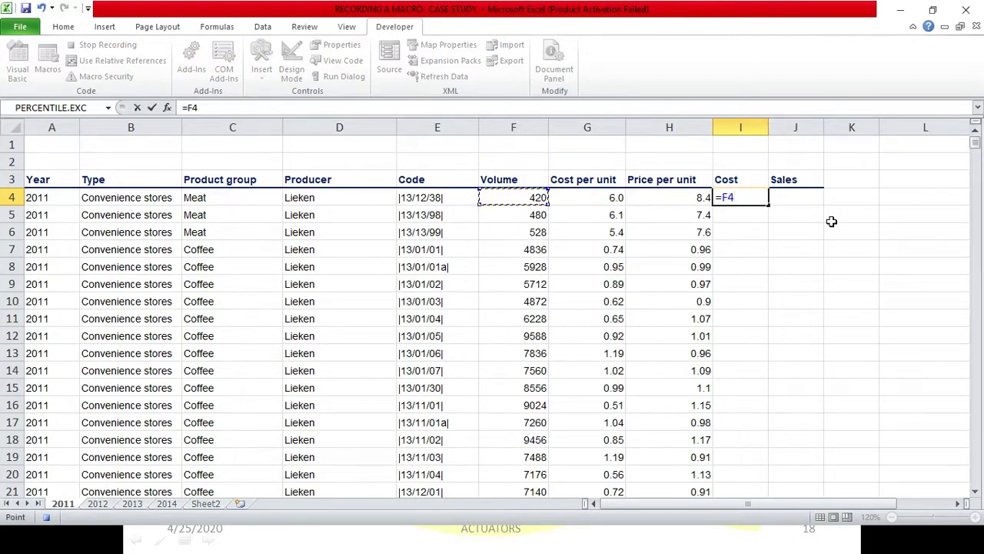
pyautogui.write('*')
pyautogui.press('Left')
pyautogui.press('Left')
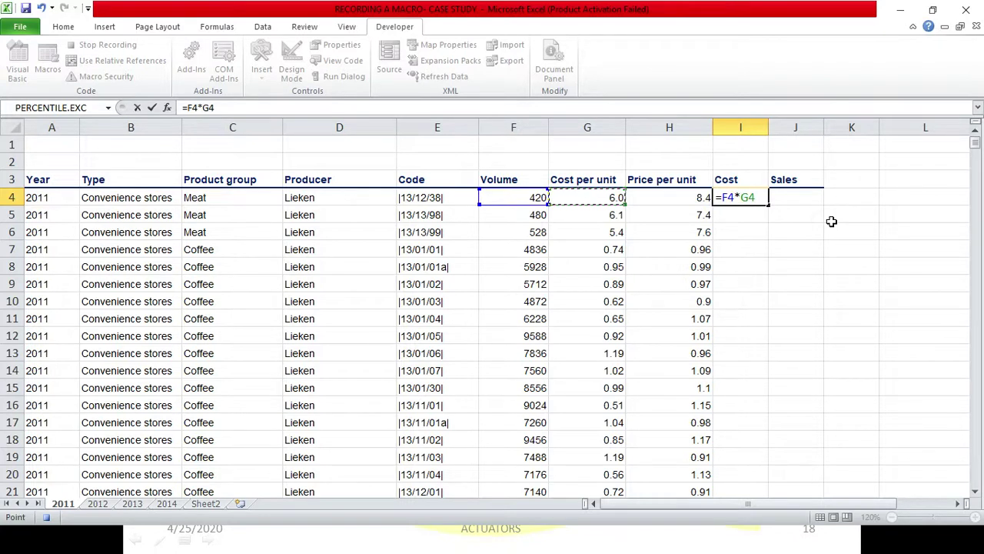
pyautogui.press('Return')
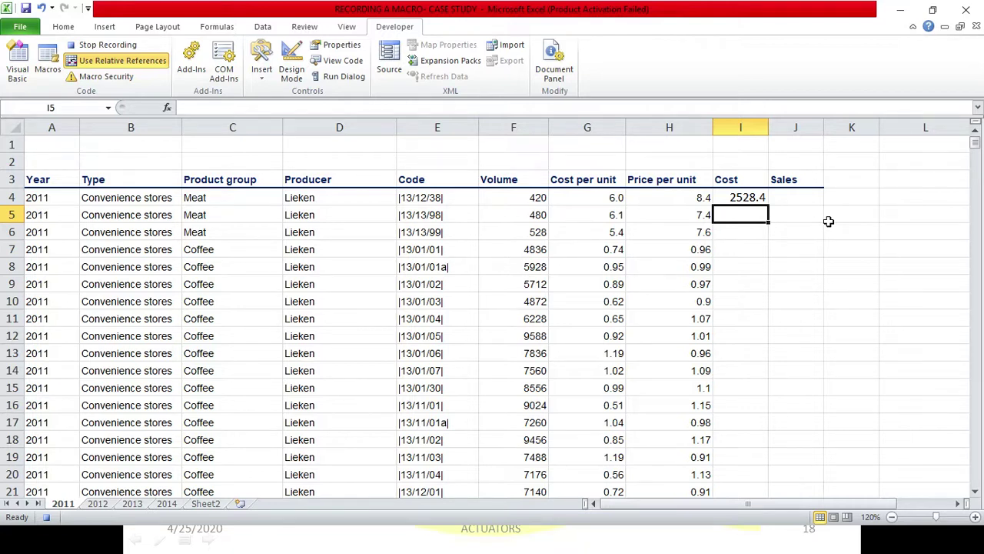
# Fill the I4 cost formula down column I to row 3481, the last data row of the 2011 sheet.
pyautogui.press('Left')
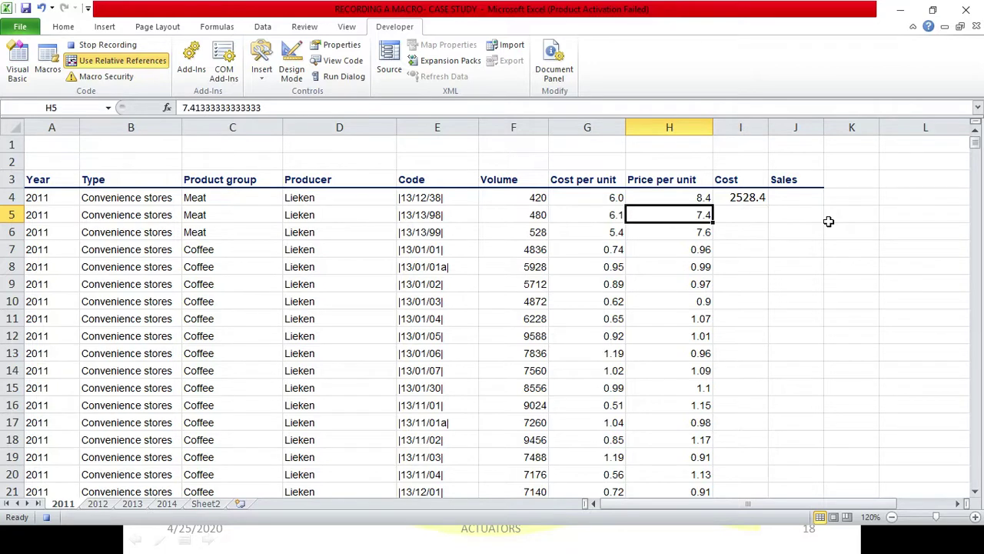
pyautogui.hotkey('ctrl', 'Down')
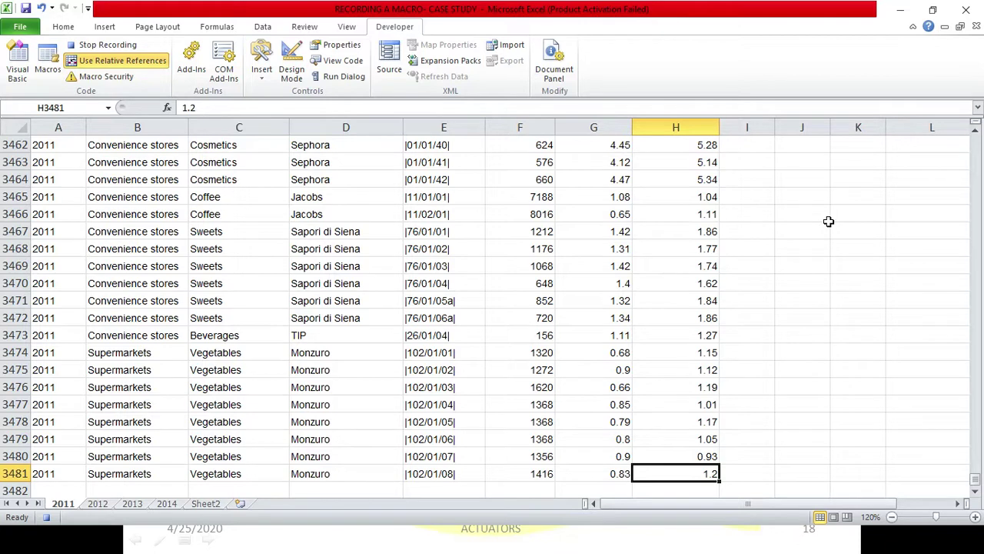
pyautogui.press('Right')
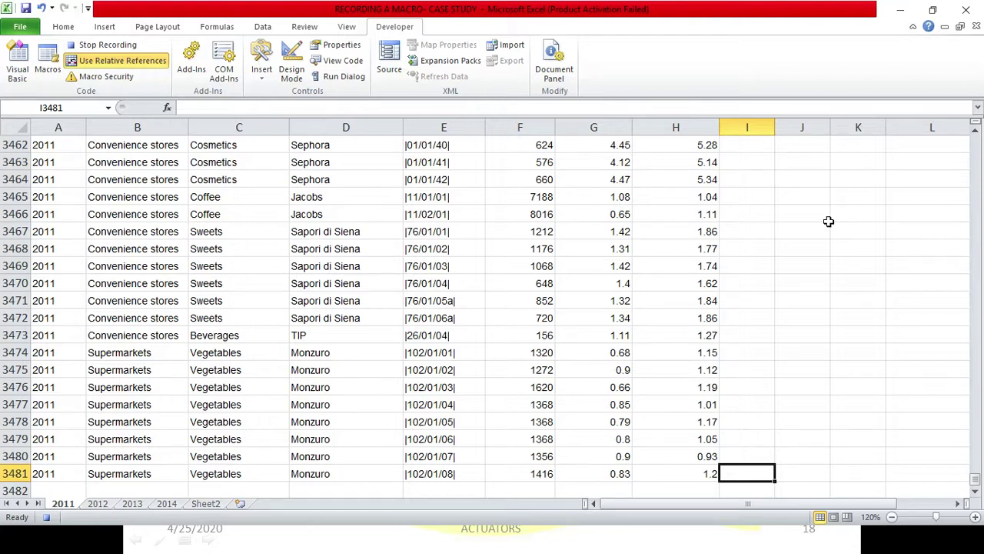
pyautogui.hotkey('ctrl', 'shift', 'Up')
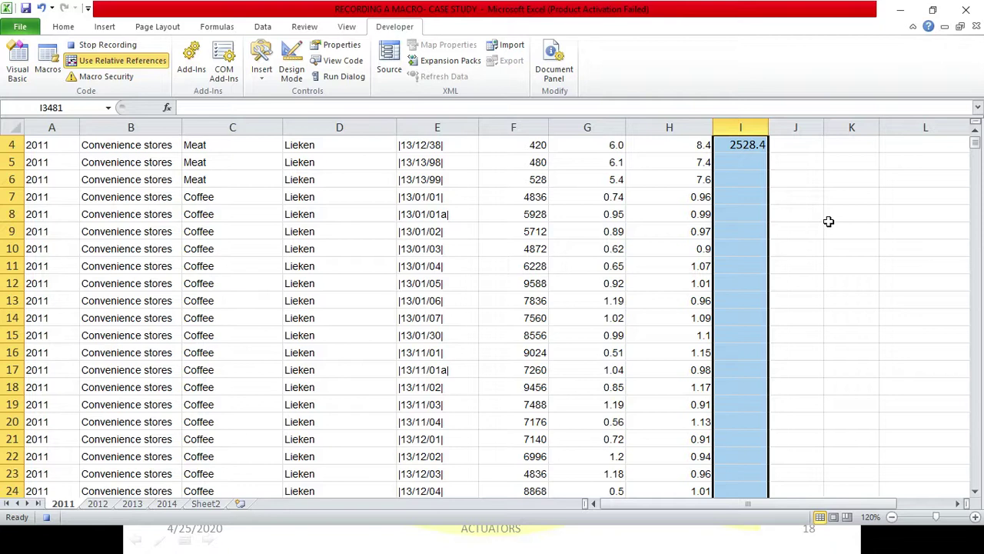
pyautogui.hotkey('ctrl', 'd')
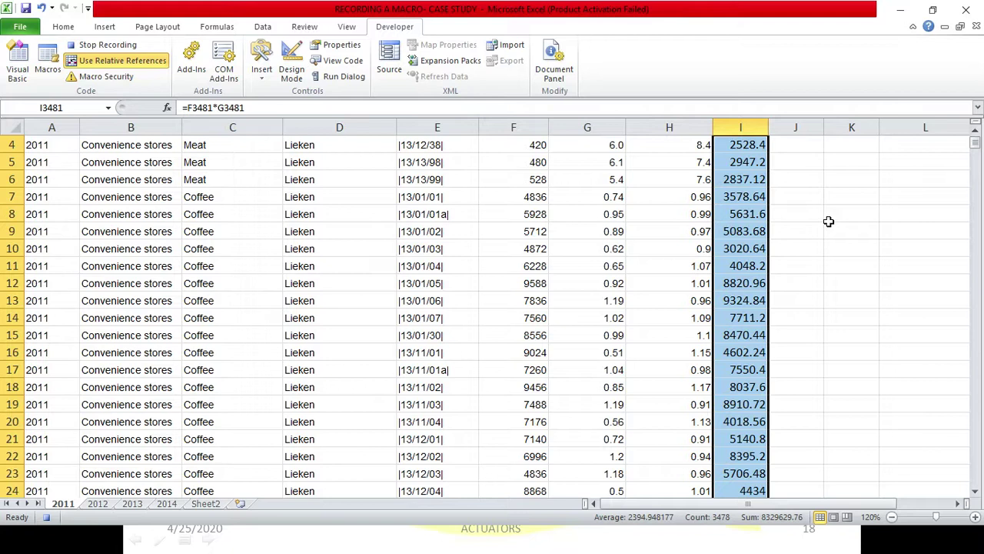
# Select cell J4, the first cell under Sales on the 2011 sheet, and stop recording the macro.
pyautogui.scroll(1, 828, 221)
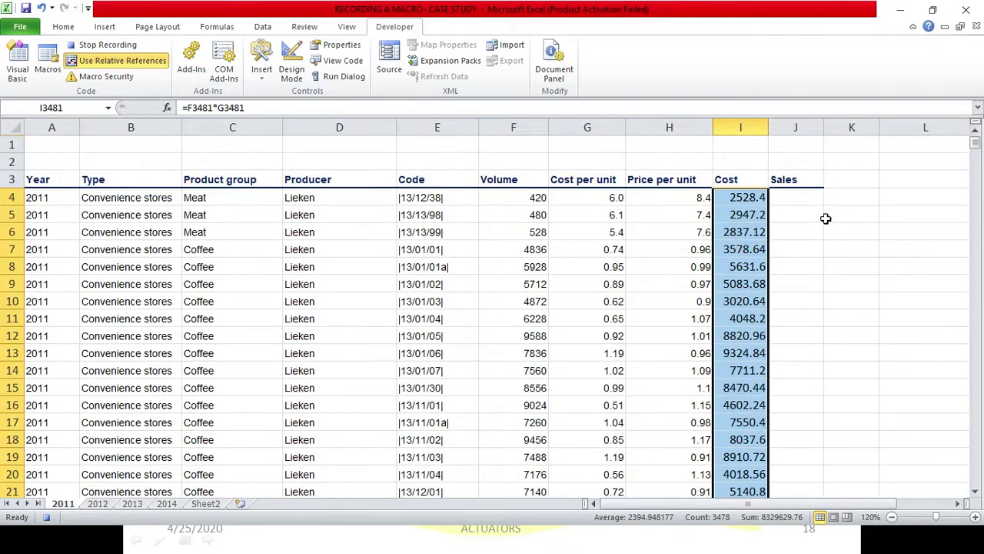
pyautogui.click(785, 198)
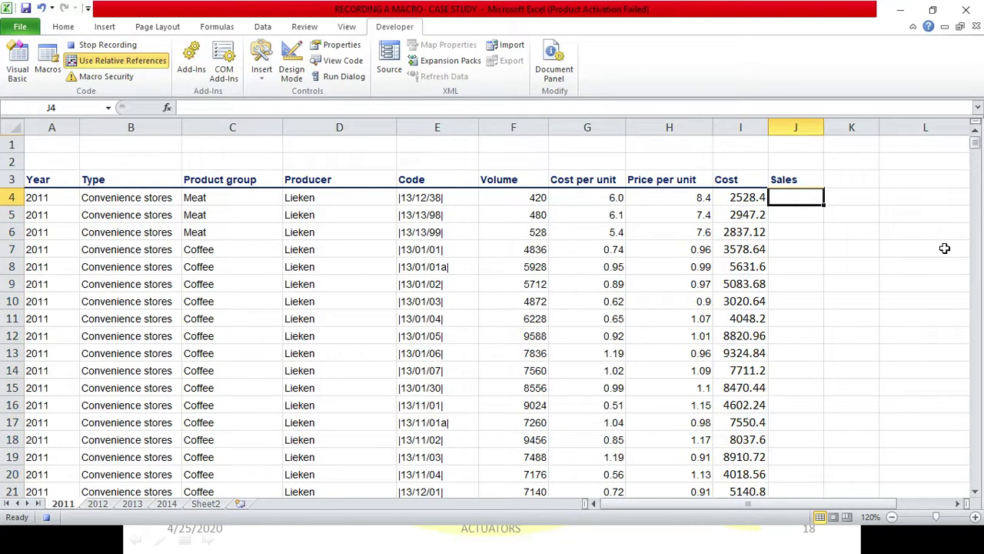
pyautogui.click(75, 48)
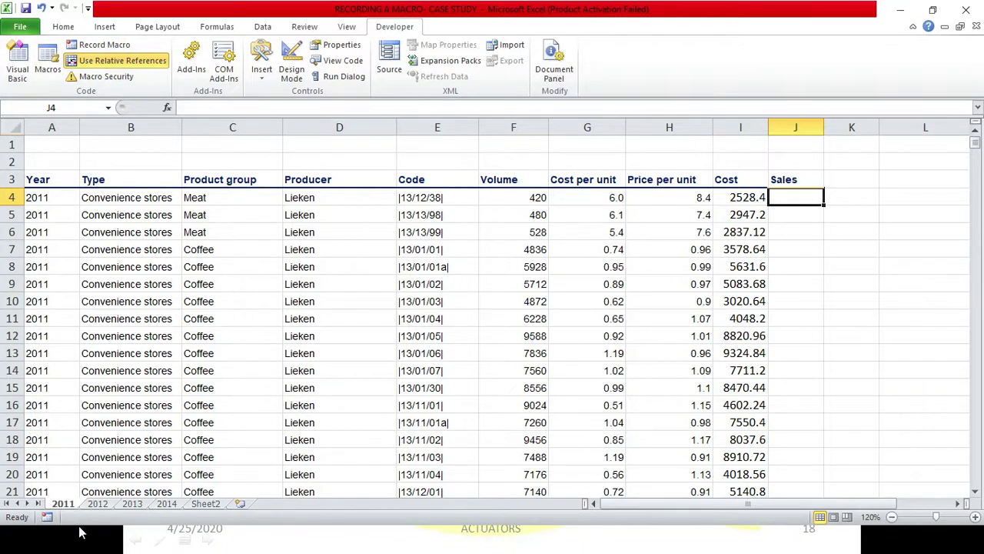
# Run the COST_VALUE macro from cell I4 of the 2012 sheet and end it at the run-time error.
pyautogui.click(93, 503)
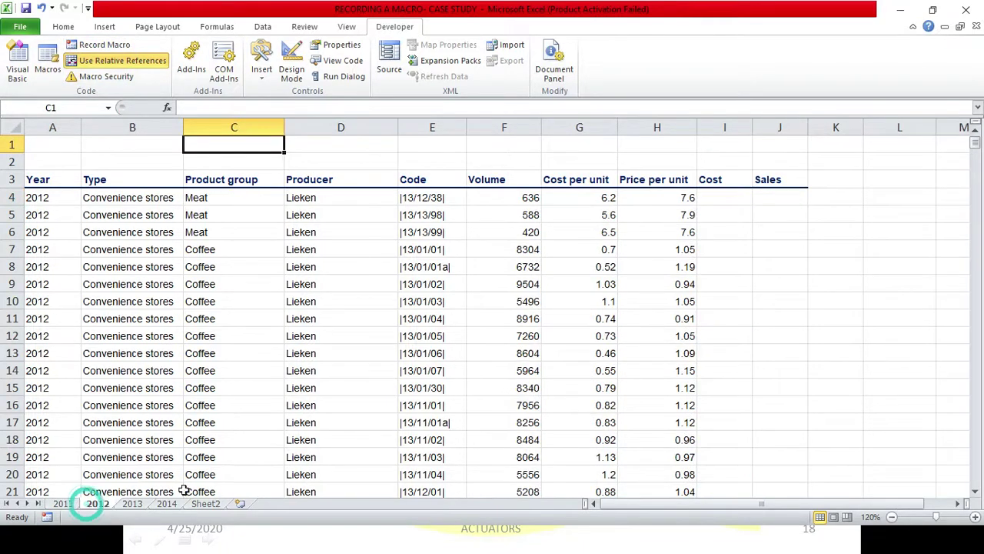
pyautogui.click(715, 201)
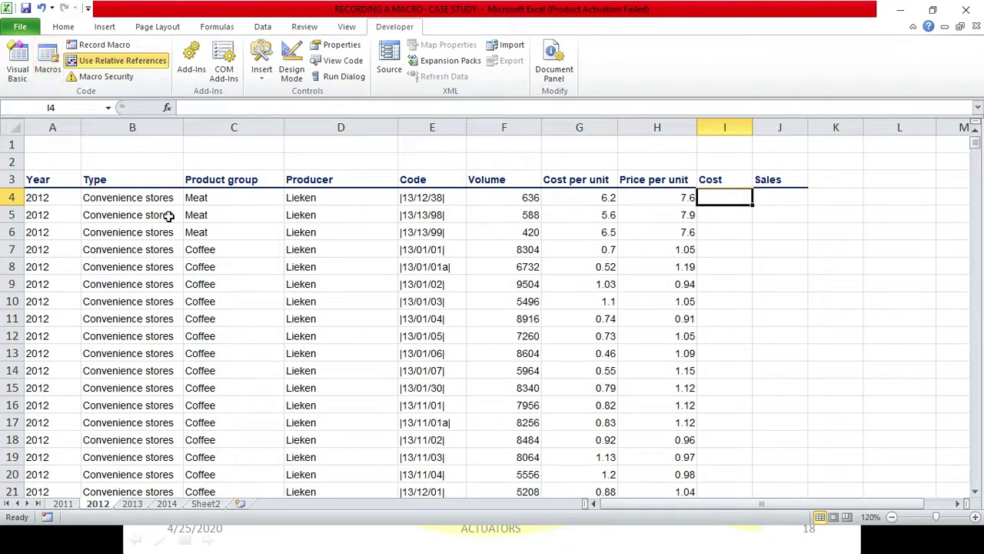
pyautogui.click(47, 68)
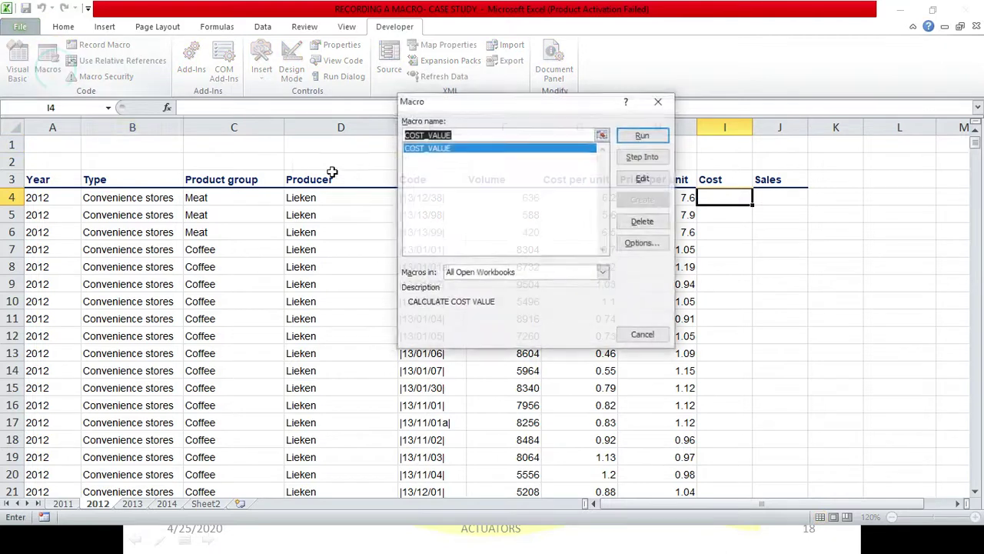
pyautogui.click(451, 135)
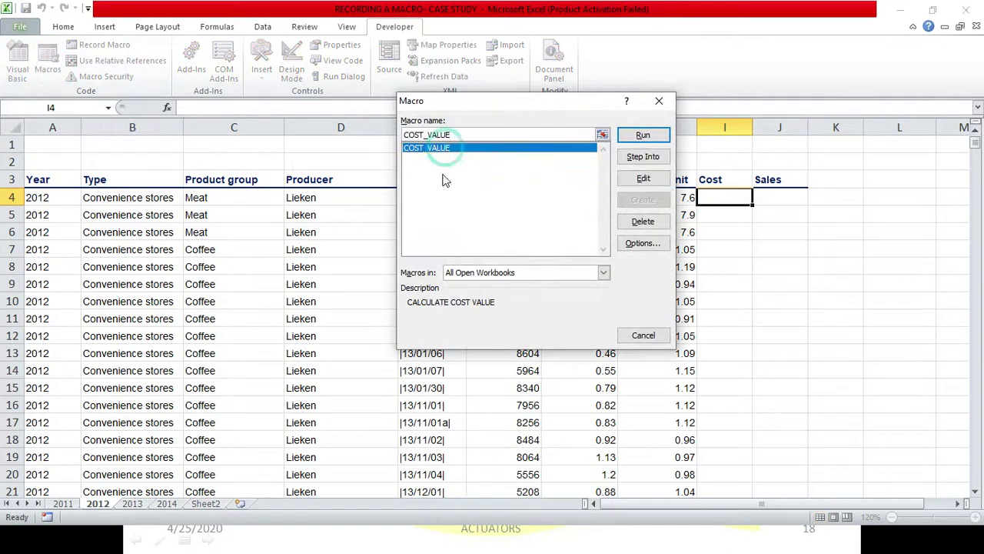
pyautogui.click(643, 136)
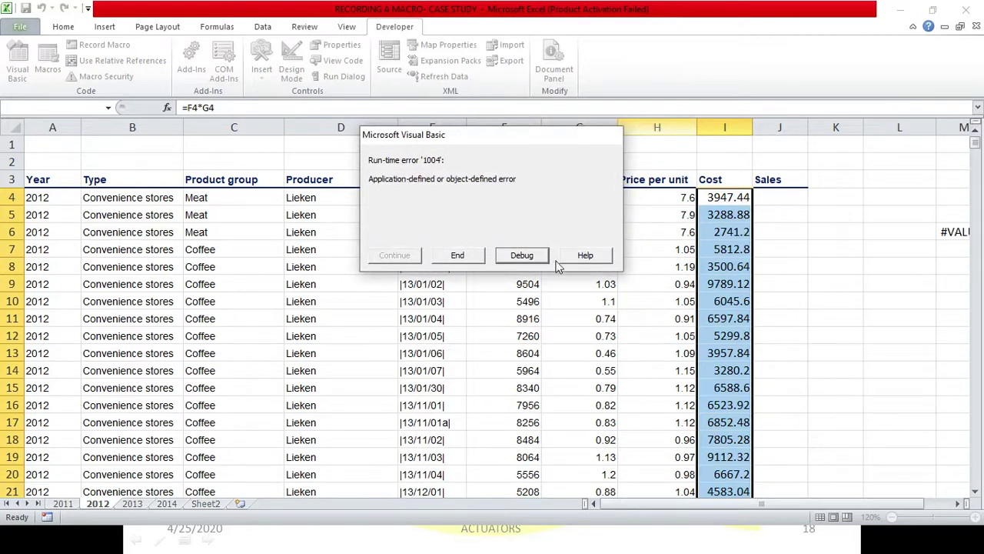
pyautogui.click(478, 256)
# Check on the 2012 sheet that the Cost column is filled from row 4 down to the last data row.
pyautogui.click(741, 198)
pyautogui.hotkey('ctrl', 'Down')
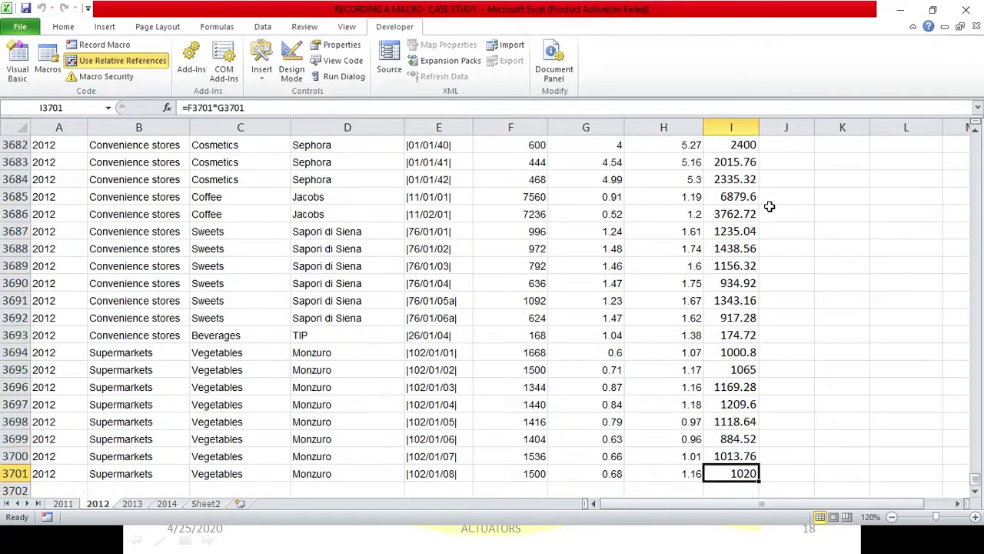
pyautogui.hotkey('ctrl', 'Left')
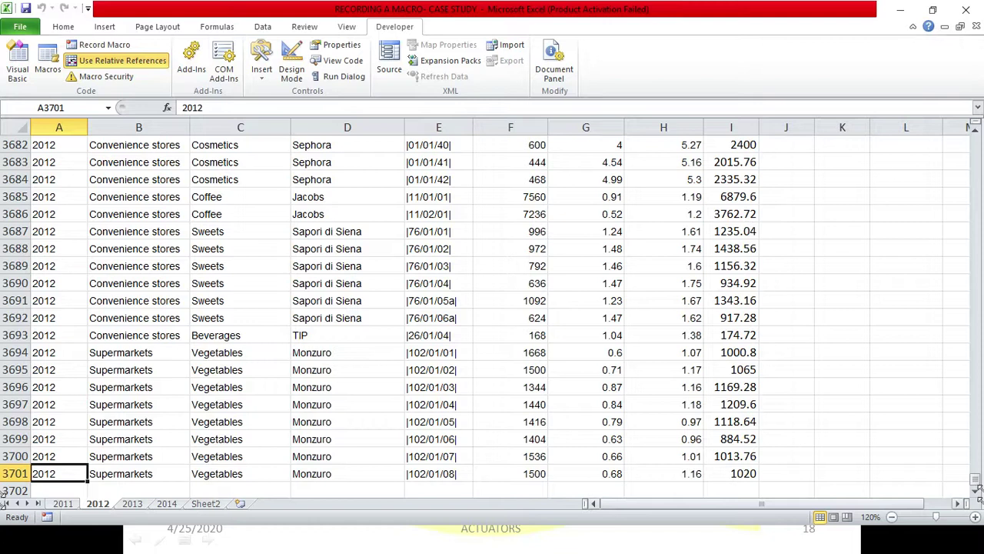
pyautogui.click(743, 472)
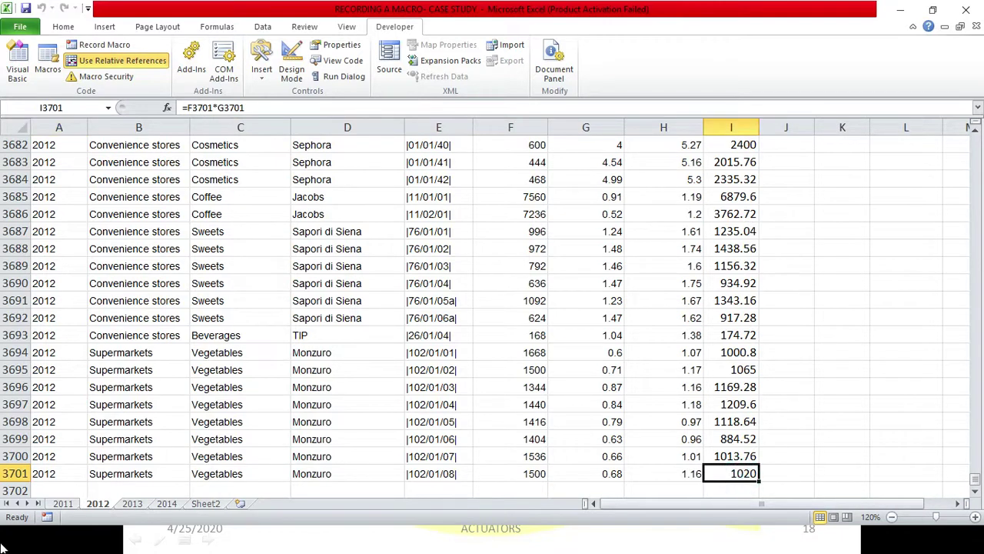
pyautogui.click(40, 474)
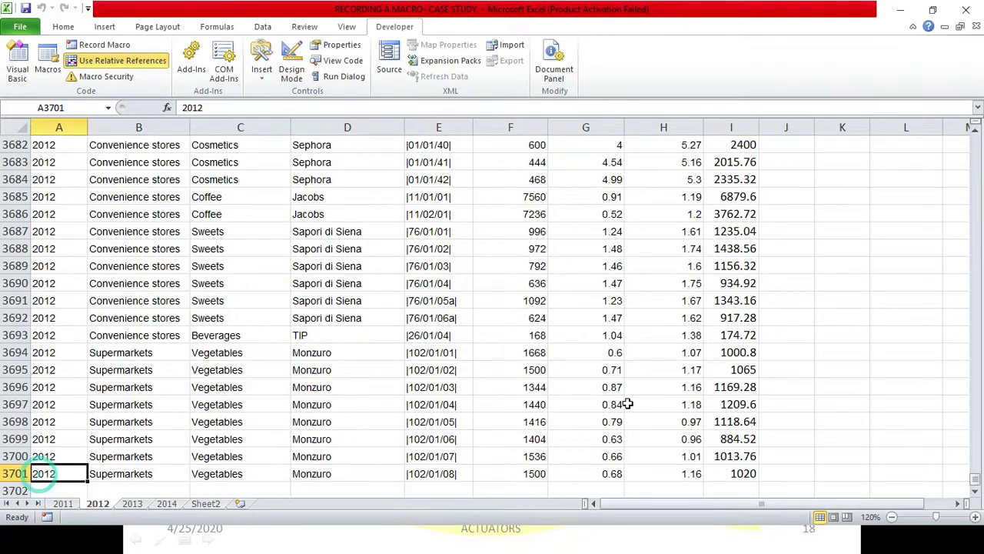
pyautogui.click(743, 472)
pyautogui.hotkey('ctrl', 'Up')
pyautogui.press('Up')
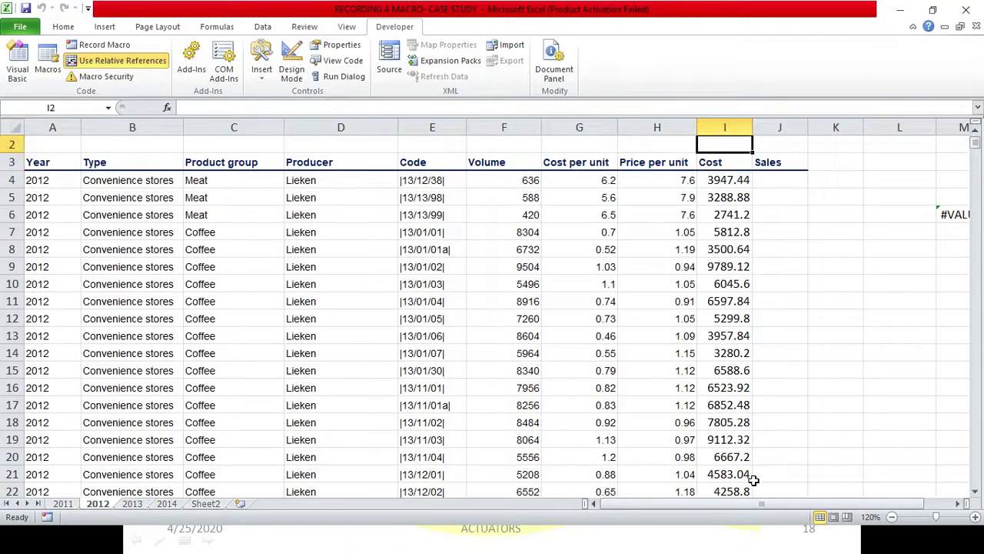
pyautogui.press('Up')
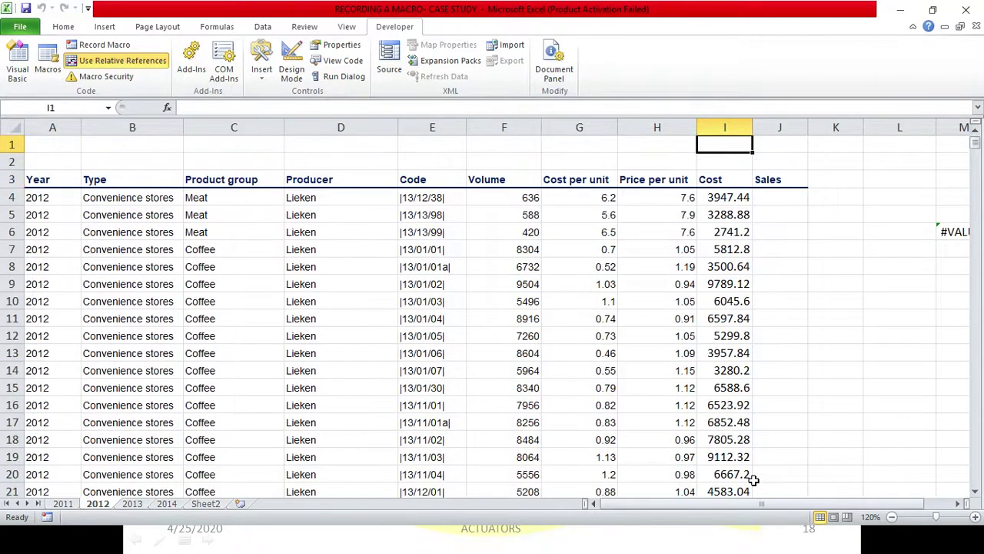
# Compare the Cost columns of the 2011 and 2012 sheets, finishing at cell J4 under Sales on 2012.
pyautogui.click(63, 504)
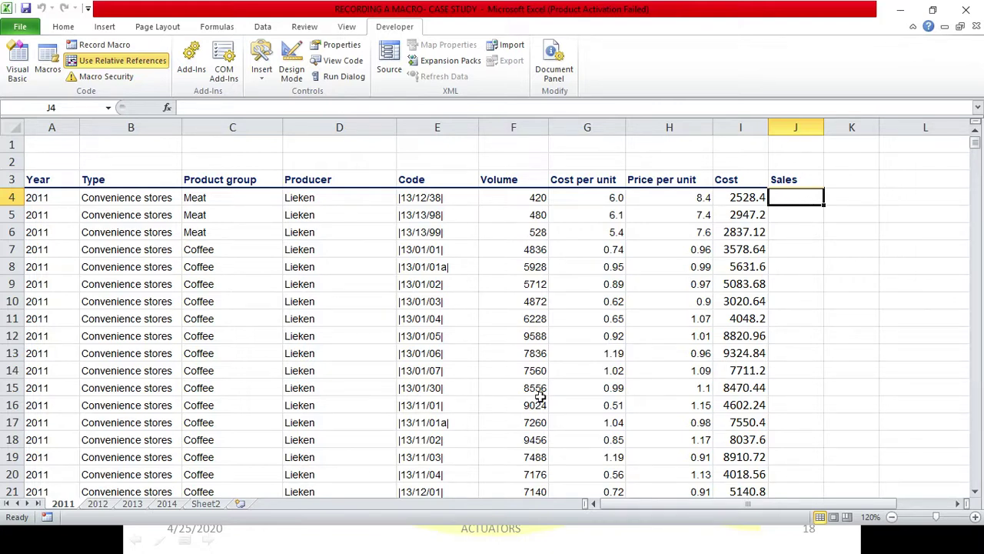
pyautogui.click(98, 502)
pyautogui.click(769, 200)
pyautogui.click(780, 143)
pyautogui.click(708, 246)
pyautogui.moveTo(708, 244); pyautogui.dragTo(719, 230)
pyautogui.click(798, 193)
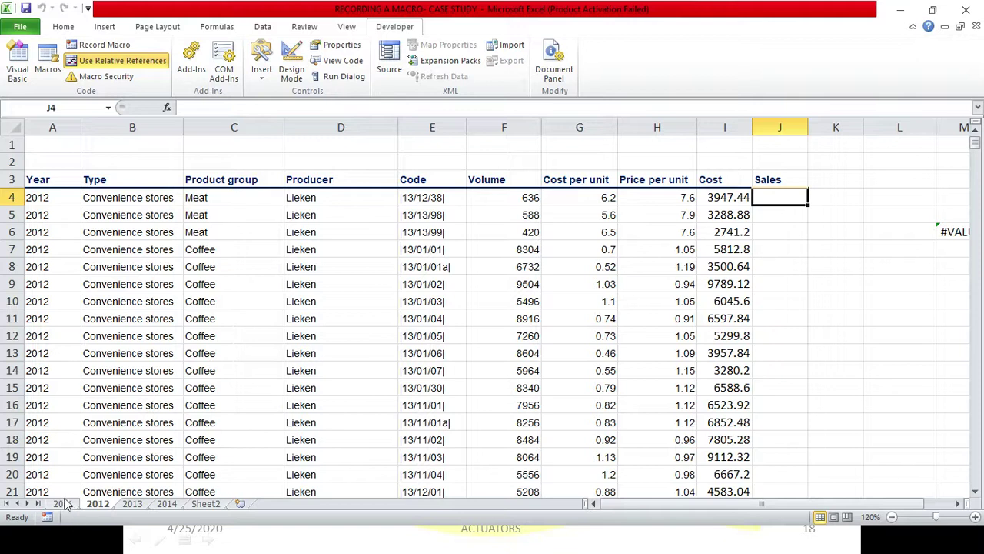
# Run the COST_VALUE macro from cell I4 of the 2013 sheet to calculate its costs.
pyautogui.click(123, 506)
pyautogui.click(717, 197)
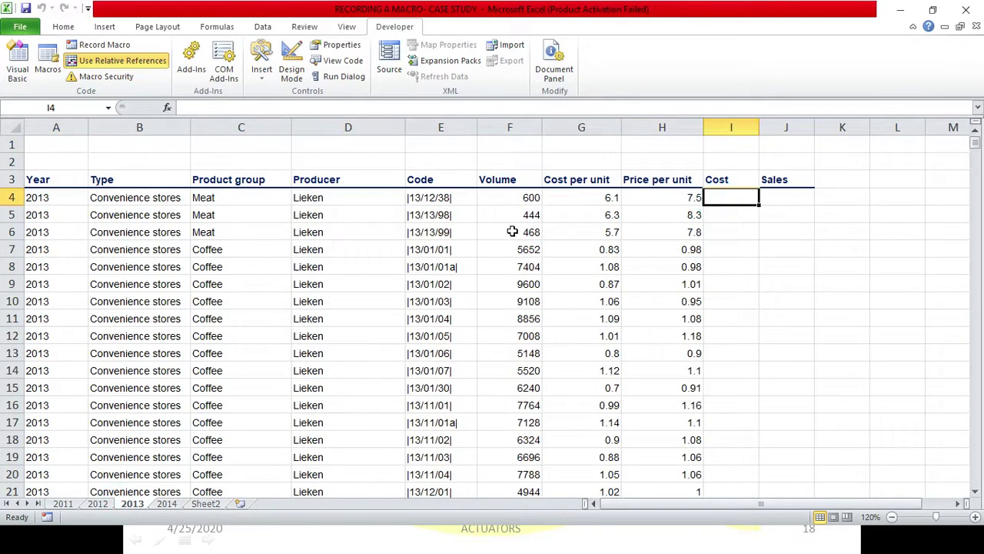
pyautogui.hotkey('ctrl', 'shift', 'c')
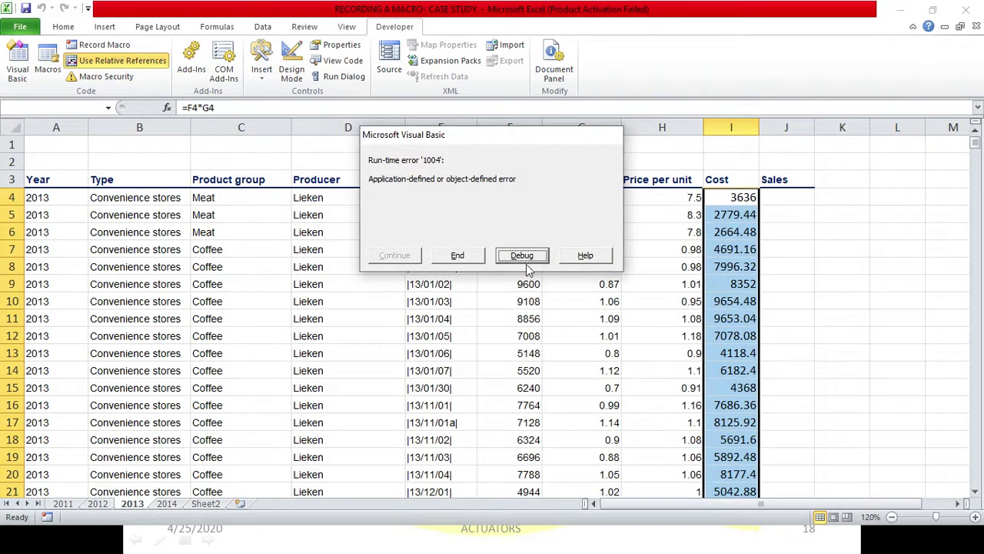
# Examine the COST_VALUE code in the debugger, then stop debugging and check the first Cost and Sales cells on the 2013 sheet.
pyautogui.click(523, 256)
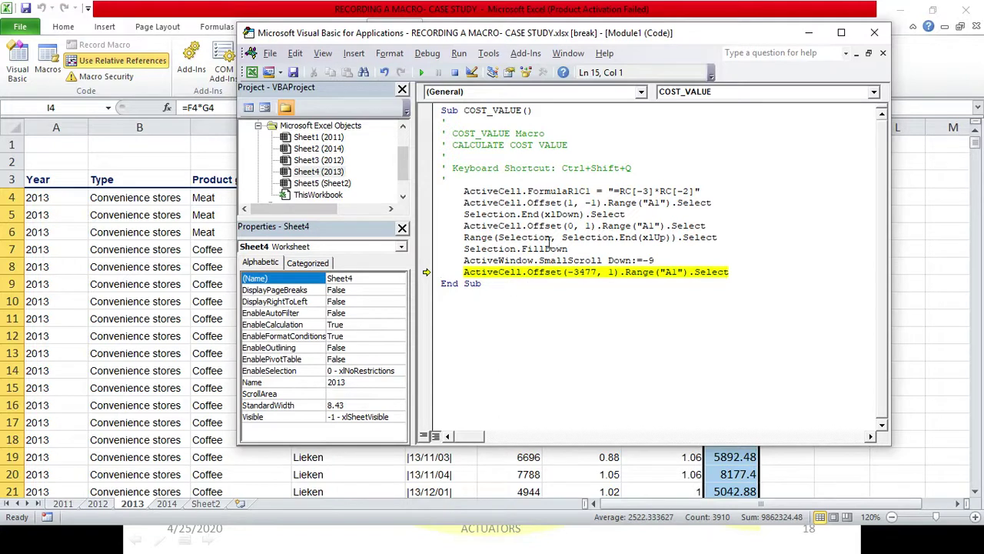
pyautogui.moveTo(549, 189)
pyautogui.moveTo(703, 34); pyautogui.dragTo(506, 123)
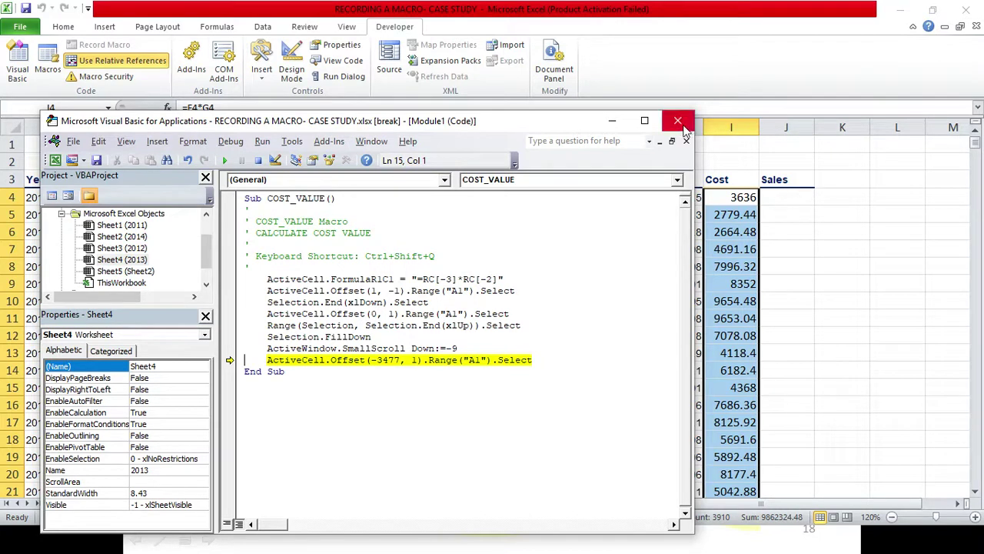
pyautogui.moveTo(449, 123); pyautogui.dragTo(543, 63)
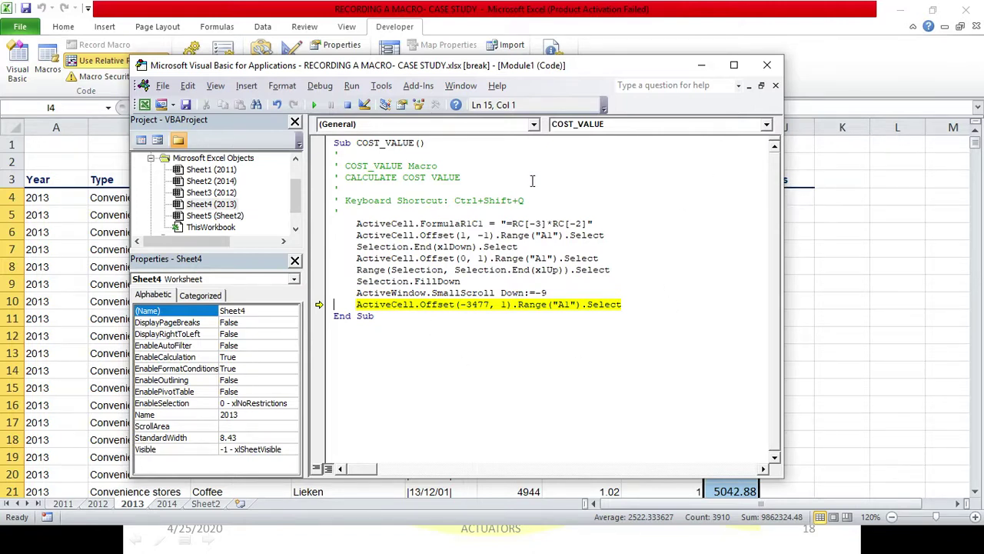
pyautogui.click(767, 65)
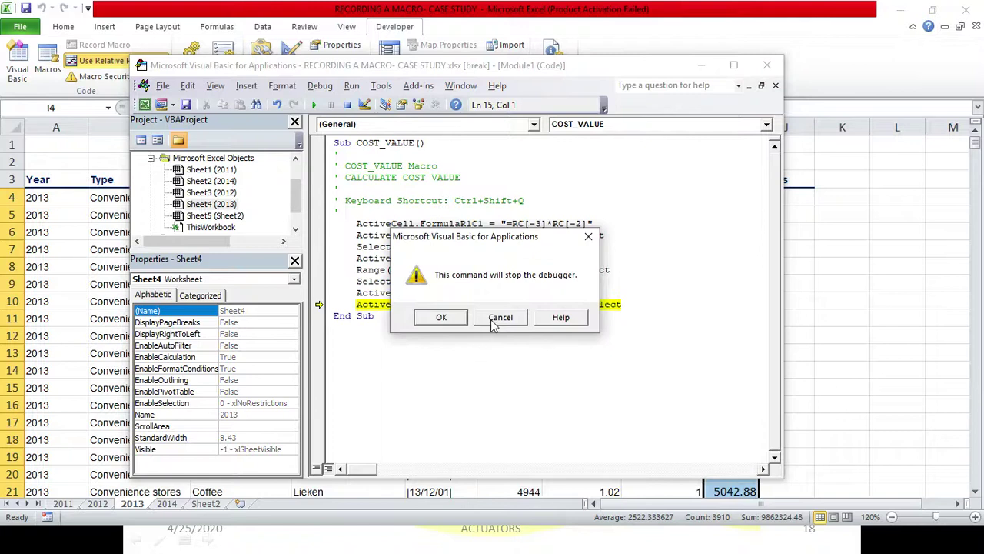
pyautogui.click(441, 317)
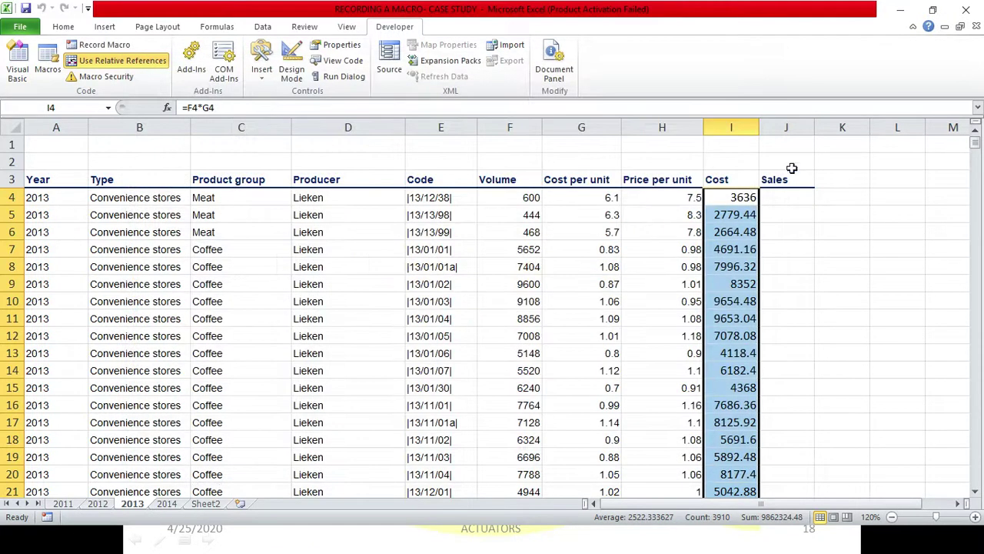
pyautogui.click(742, 197)
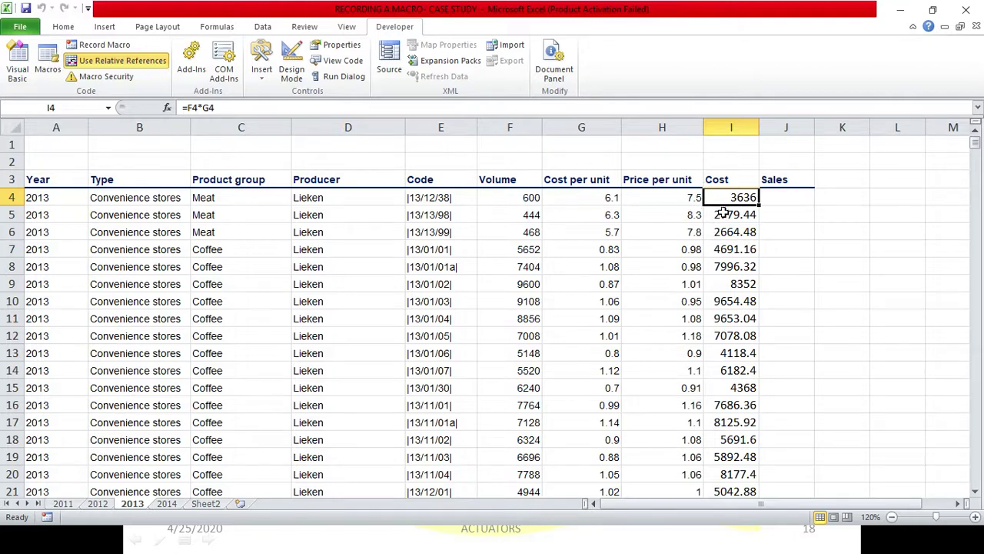
pyautogui.click(775, 199)
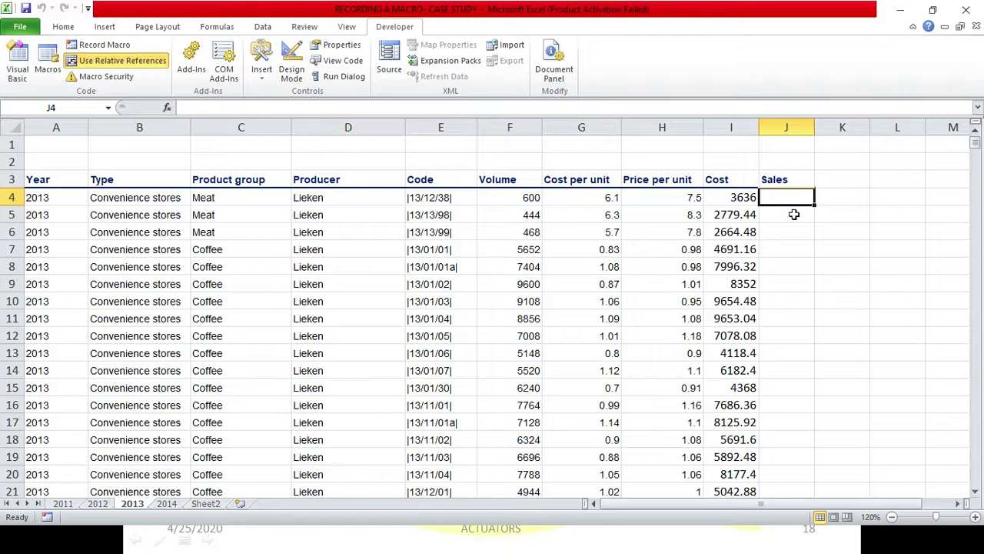
# Run the COST_VALUE macro from cell I4 of the 2014 sheet, end it at the run-time error and select I4.
pyautogui.click(176, 504)
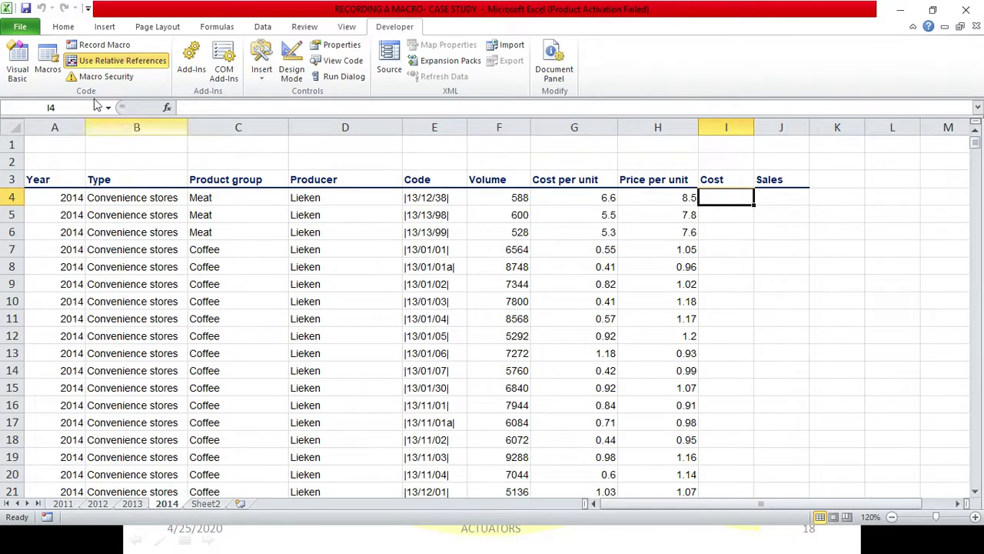
pyautogui.click(48, 69)
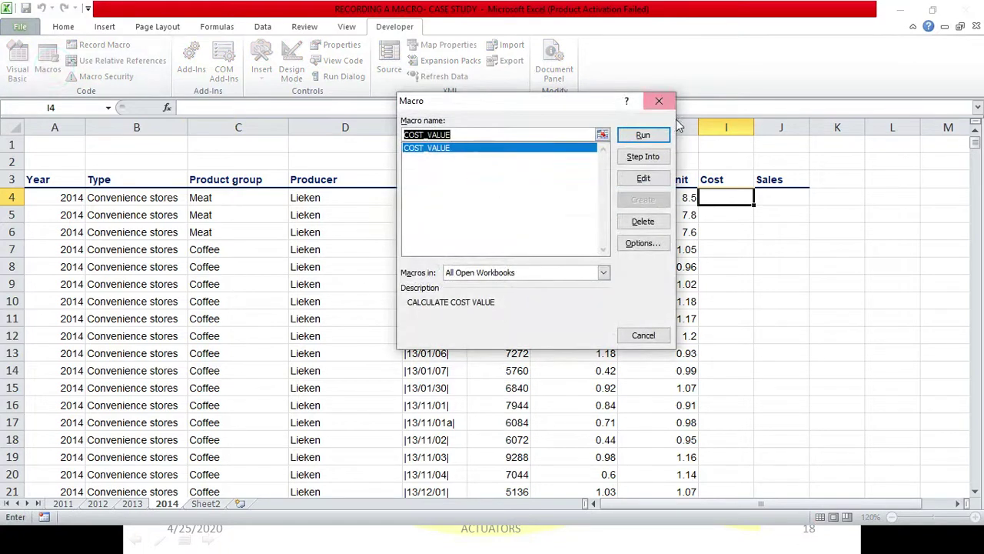
pyautogui.click(665, 136)
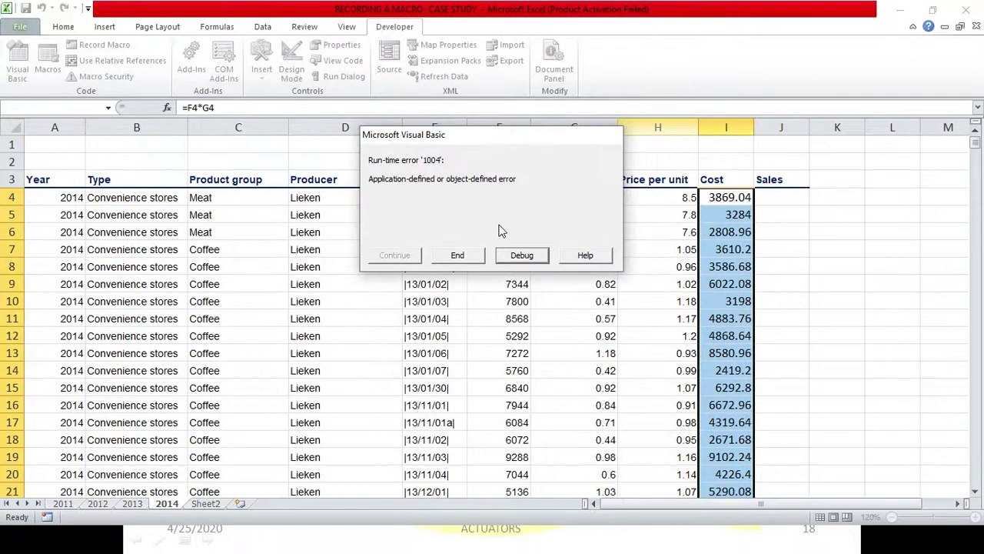
pyautogui.click(478, 259)
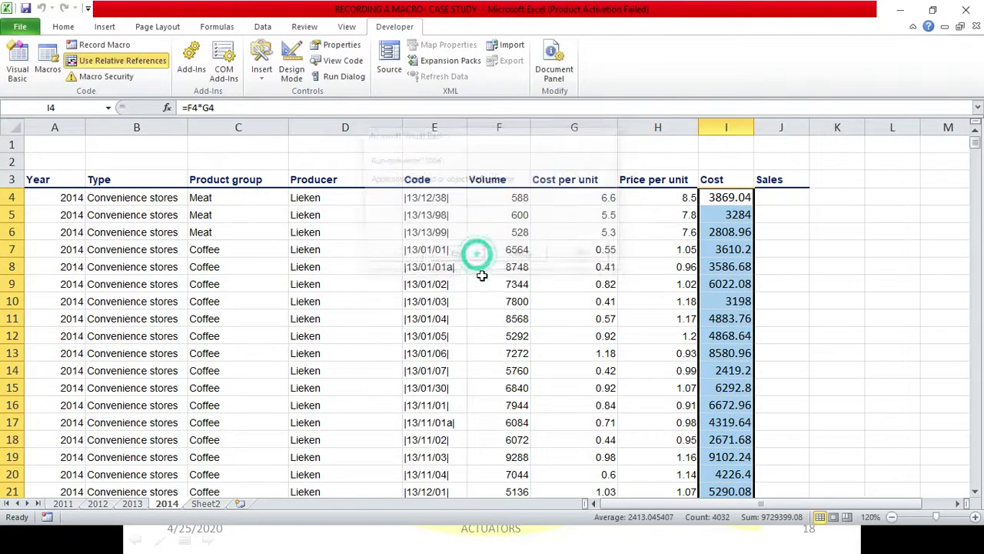
pyautogui.click(731, 195)
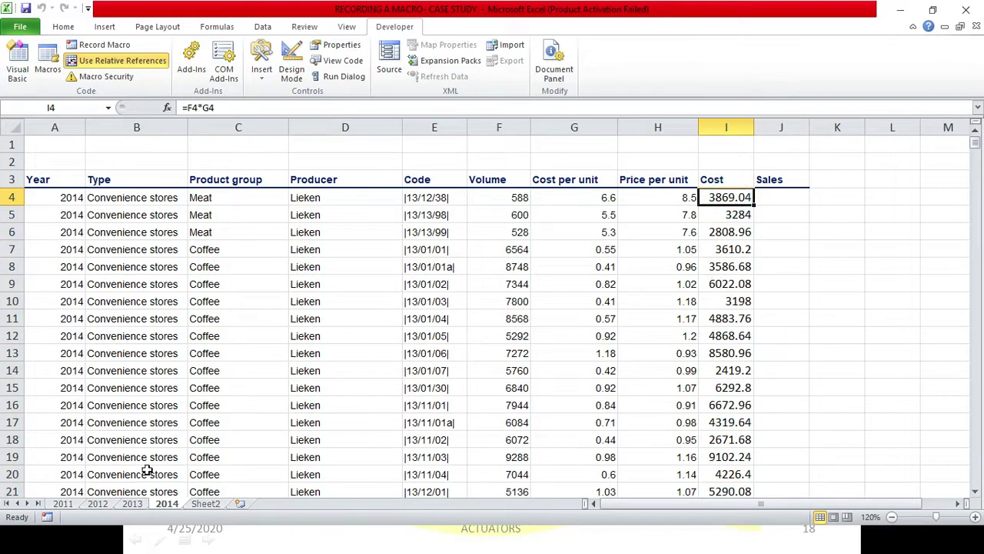
# On the 2011 sheet, start recording a macro from cell J4 under the suggested name Macro10.
pyautogui.click(63, 503)
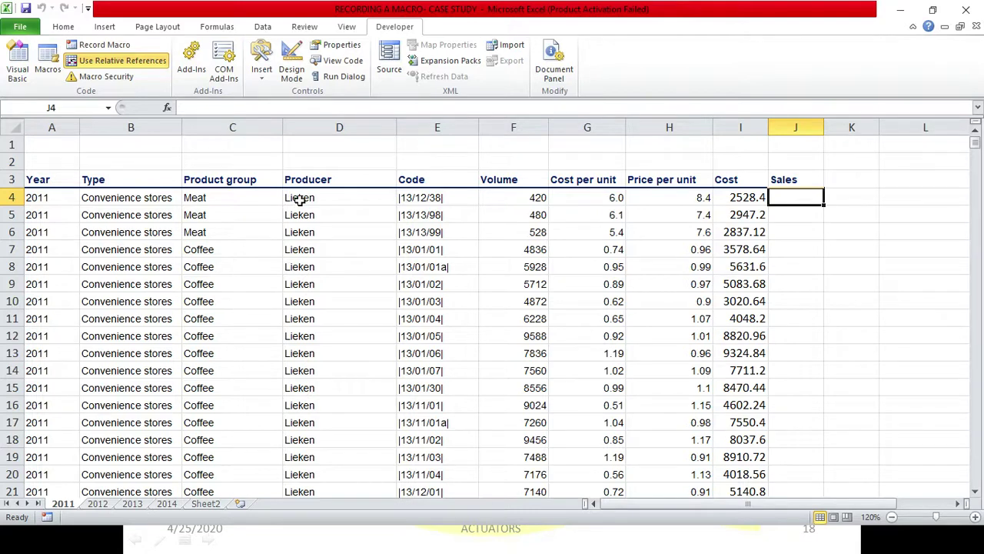
pyautogui.click(84, 48)
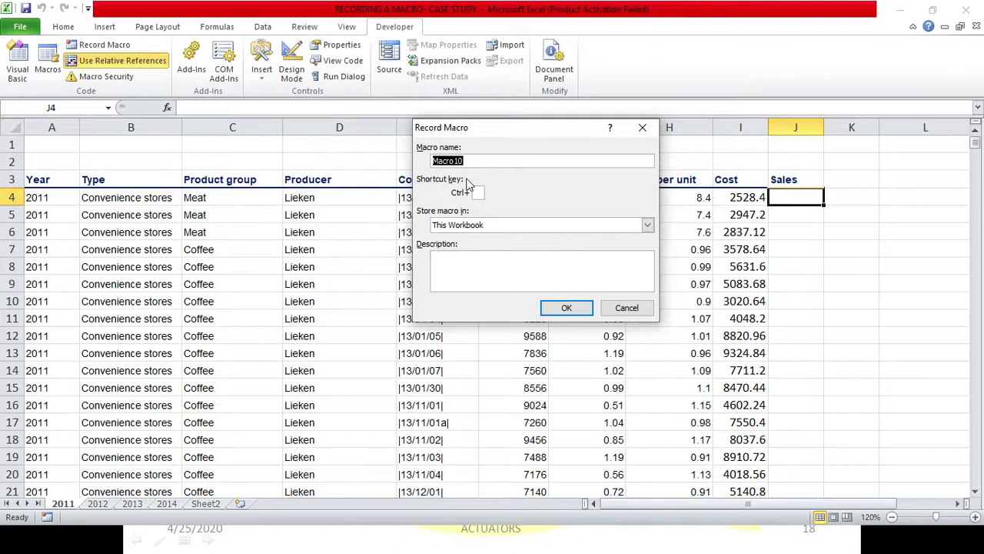
pyautogui.click(559, 308)
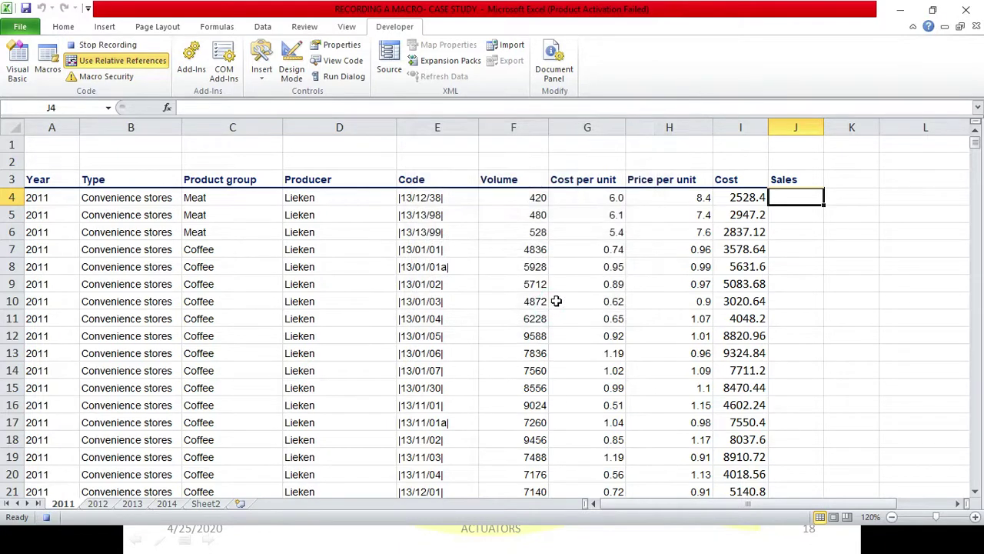
# Enter the sales formula =F4*H4 in cell J4 of the 2011 sheet while recording.
pyautogui.write('=')
pyautogui.press('Left')
pyautogui.press('Left')
pyautogui.press('Left')
pyautogui.press('Left')
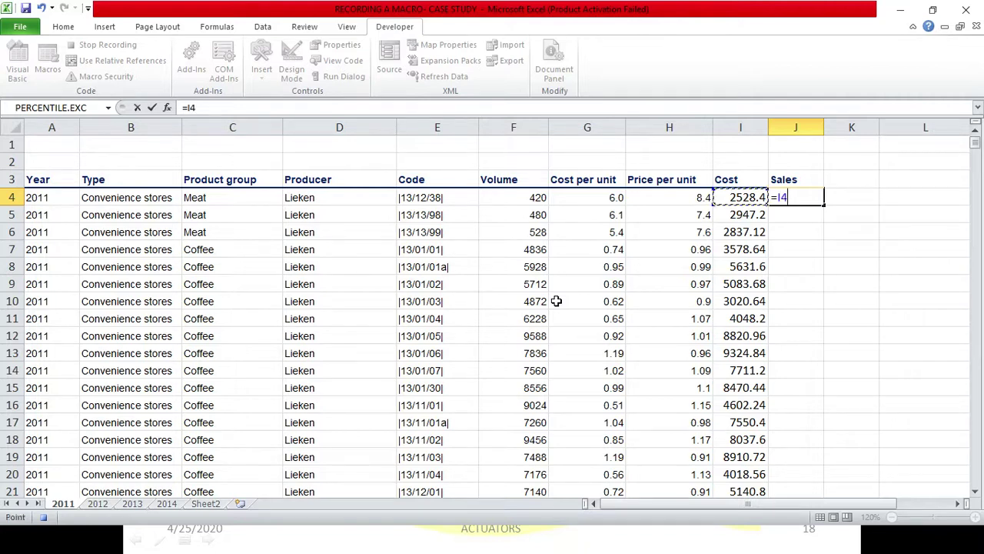
pyautogui.write('*')
pyautogui.press('Left')
pyautogui.press('Left')
pyautogui.press('Return')
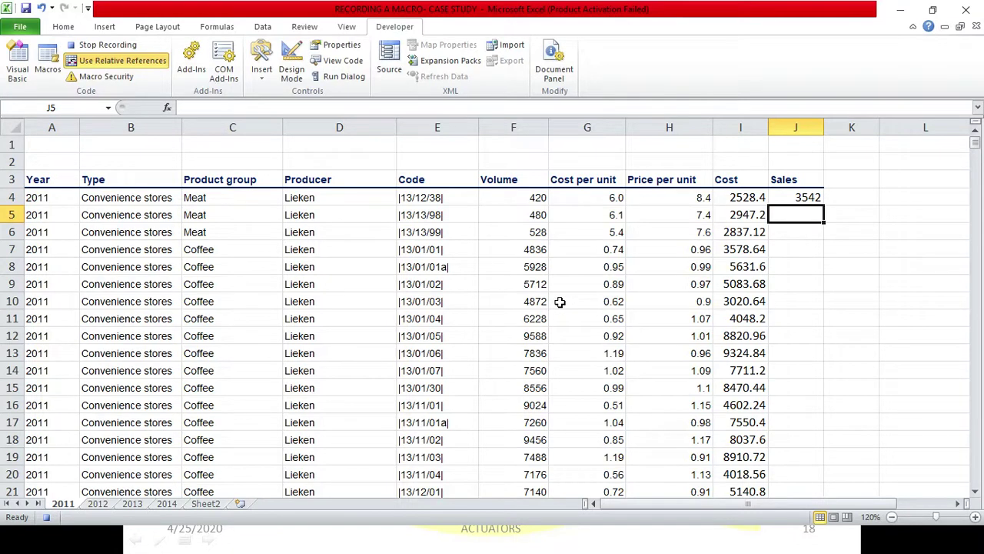
# Fill the formula in J4 down the Sales column and stop recording the macro.
pyautogui.click(773, 197)
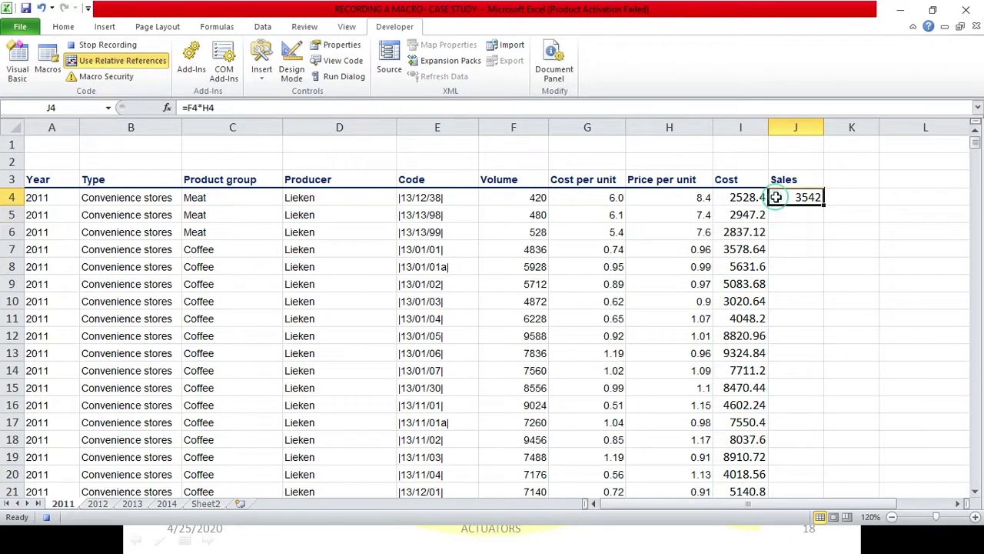
pyautogui.doubleClick(824, 203)
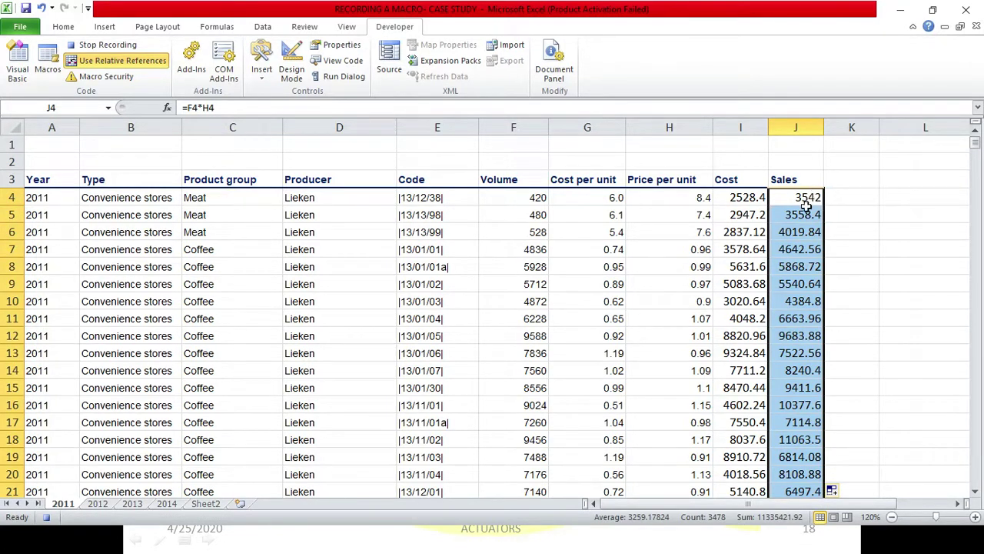
pyautogui.click(105, 46)
pyautogui.click(723, 147)
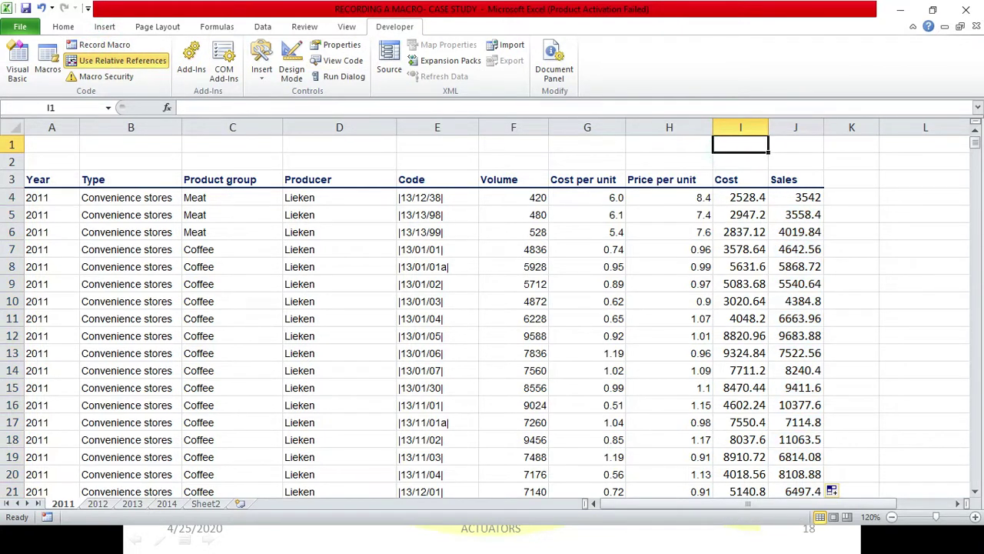
# Run Macro10 from cell J4 of the 2012 sheet to calculate its sales.
pyautogui.click(97, 504)
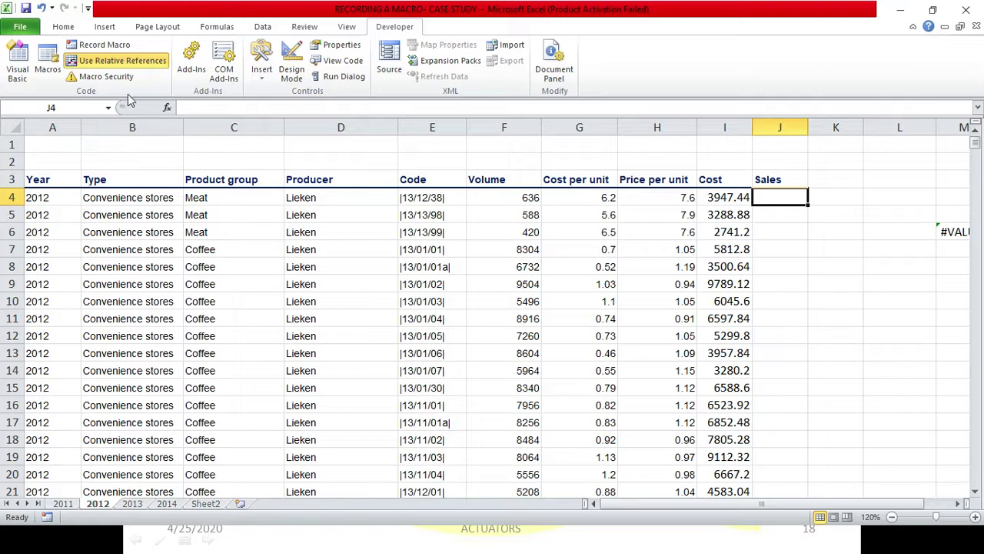
pyautogui.click(47, 68)
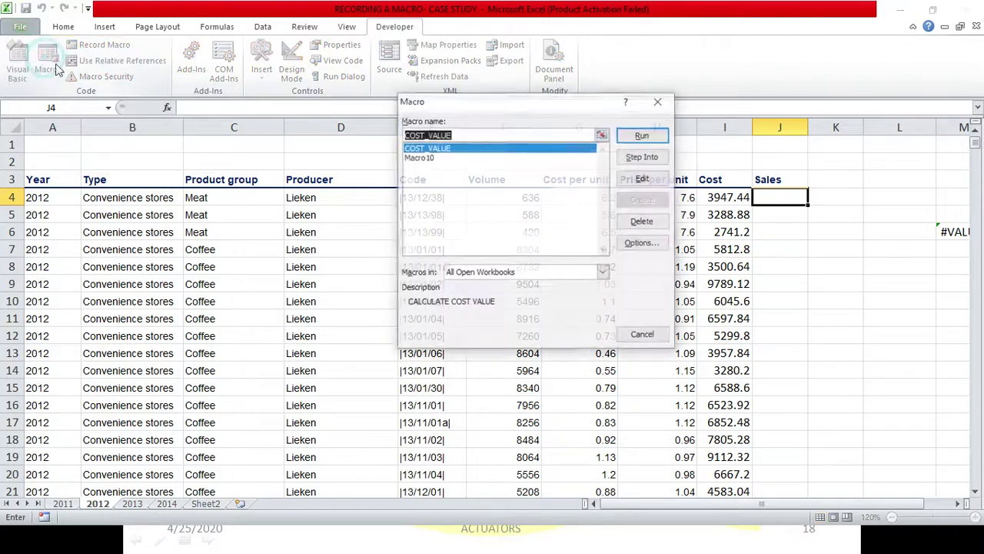
pyautogui.click(419, 158)
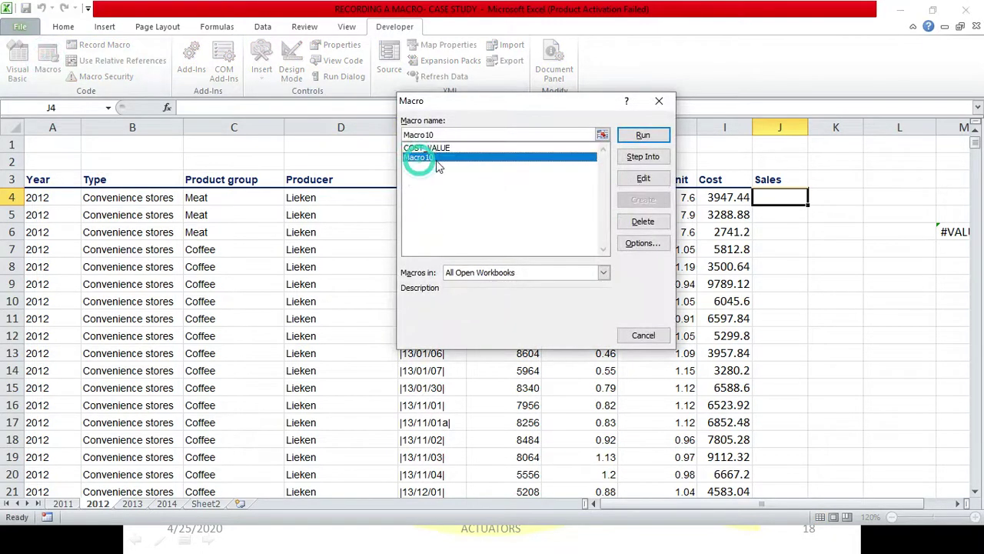
pyautogui.click(640, 135)
pyautogui.click(796, 201)
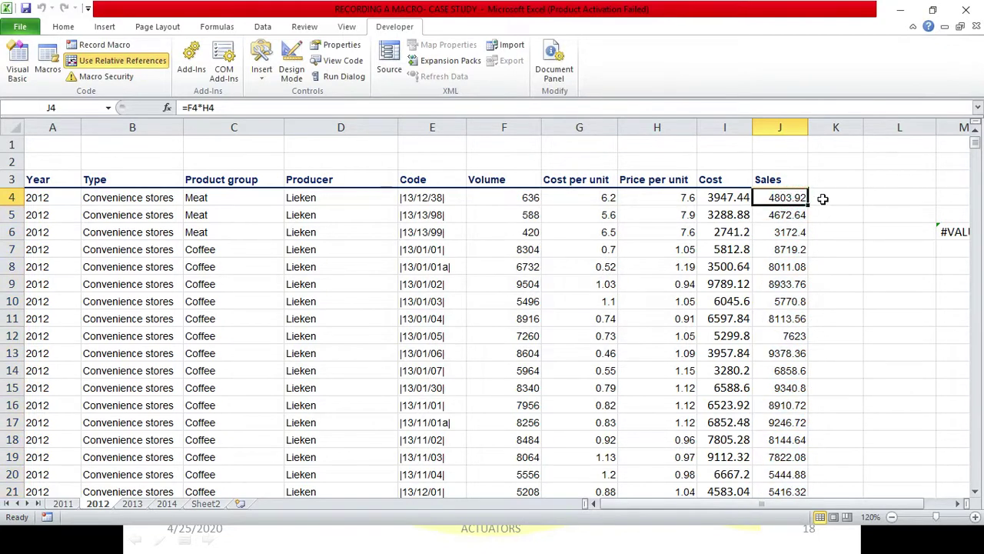
# Check how far down the Sales column is filled on the 2012 sheet and highlight its last calculated row.
pyautogui.hotkey('ctrl', 'Down')
pyautogui.hotkey('ctrl', 'Down')
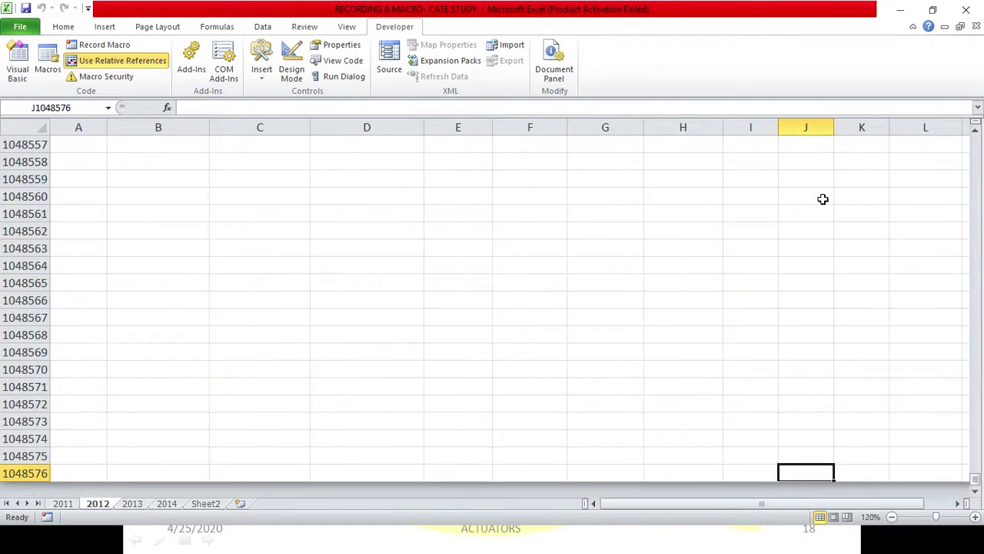
pyautogui.hotkey('ctrl', 'Up')
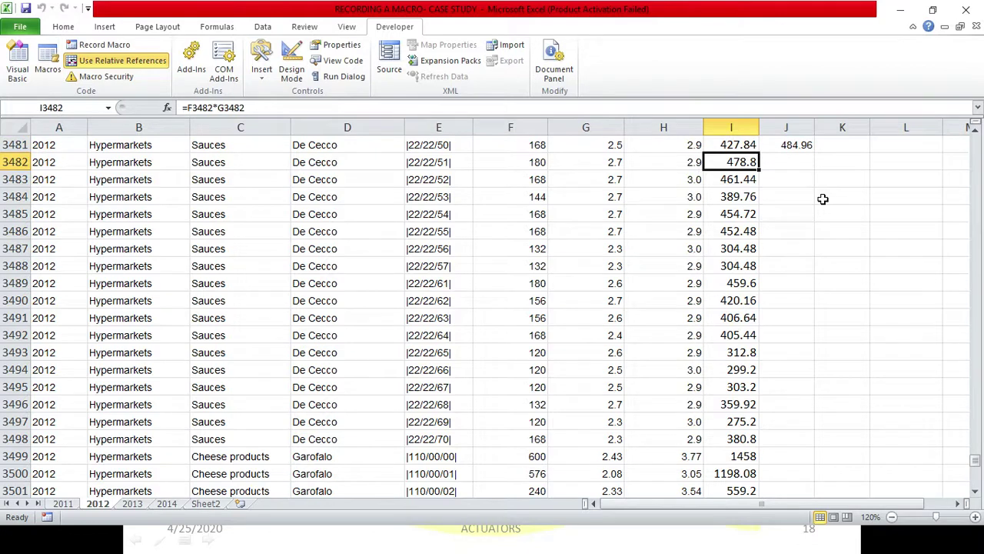
pyautogui.scroll(2, 786, 160)
pyautogui.click(798, 248)
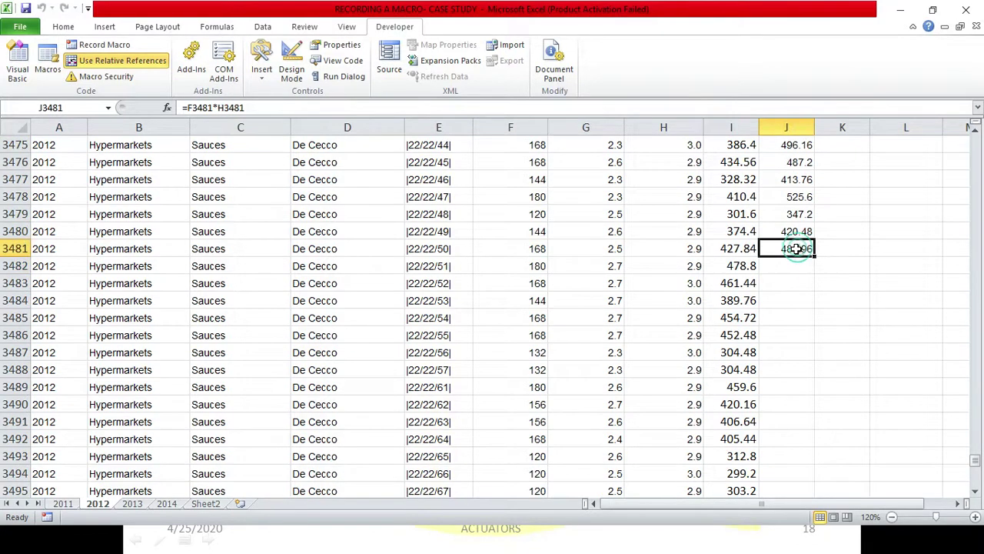
pyautogui.click(16, 251)
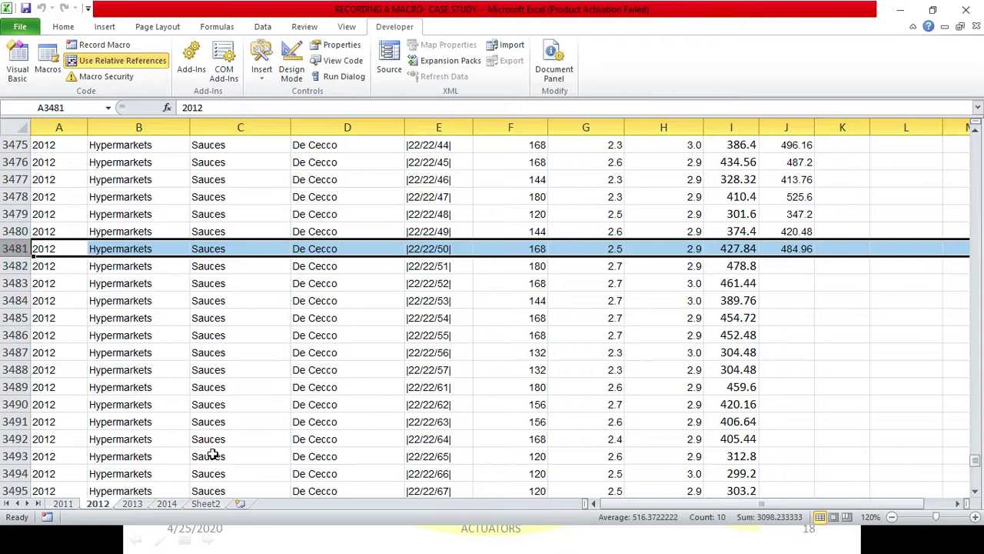
# Check the last filled Sales row on the 2011 sheet for comparison and return to the top of the data.
pyautogui.click(73, 505)
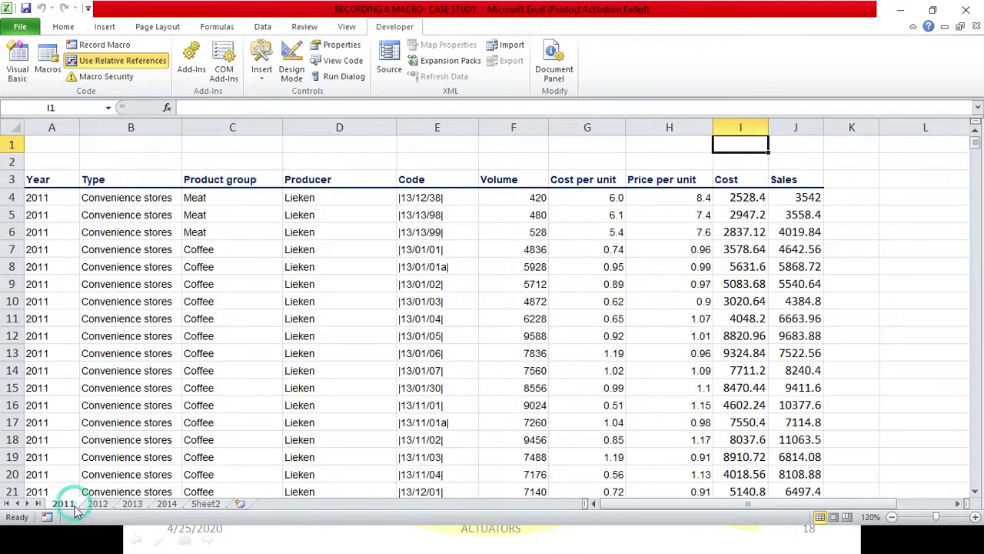
pyautogui.click(799, 200)
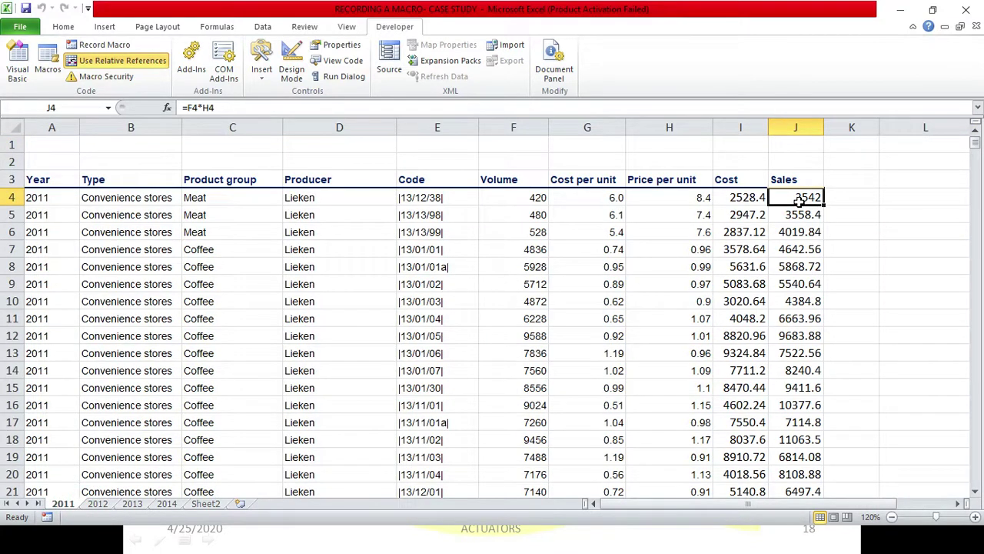
pyautogui.hotkey('ctrl', 'Down')
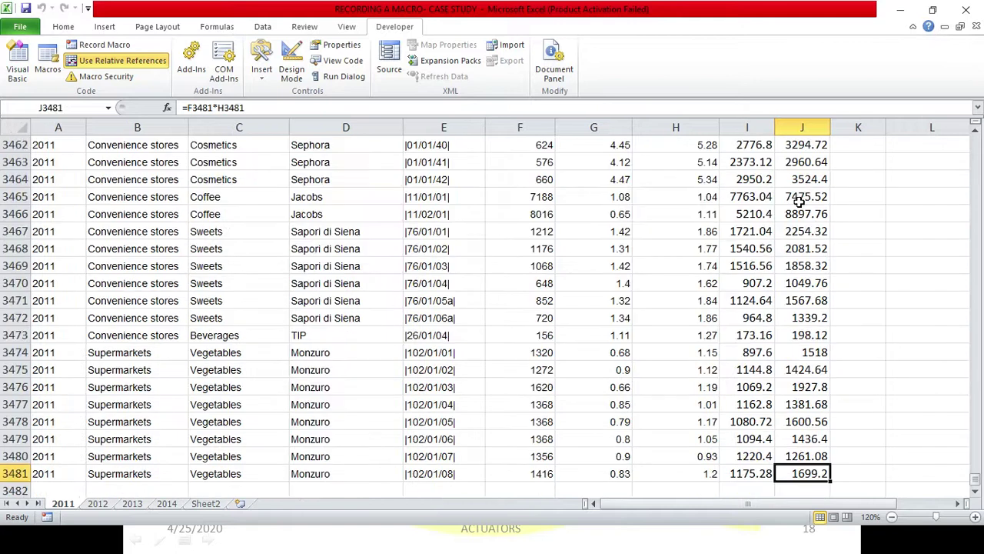
pyautogui.click(14, 473)
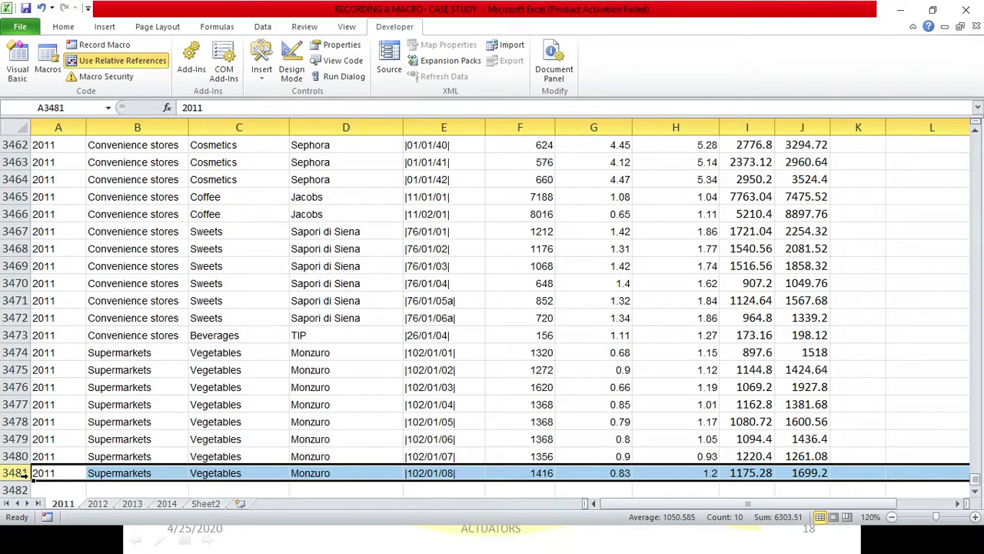
pyautogui.click(666, 301)
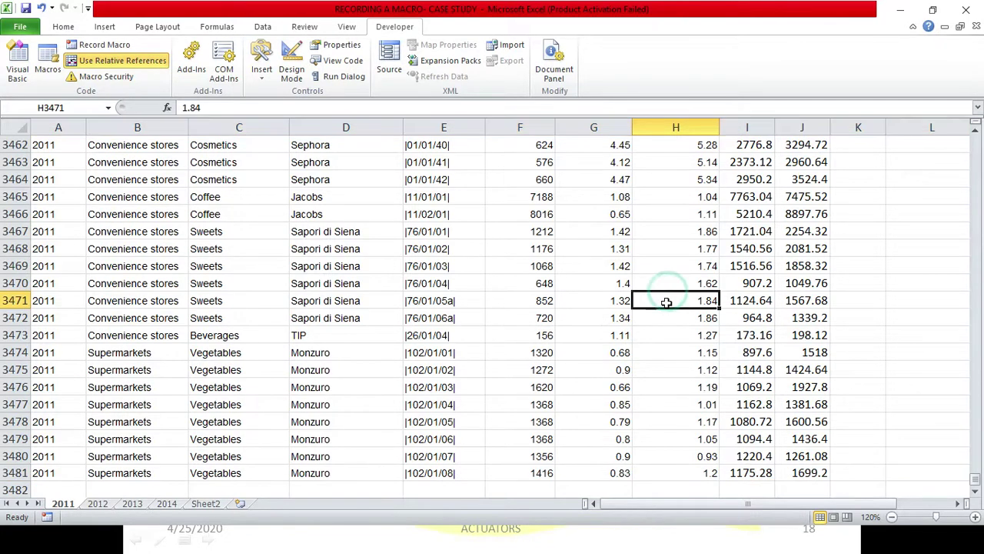
pyautogui.hotkey('ctrl', 'Up')
pyautogui.hotkey('ctrl', 'Up')
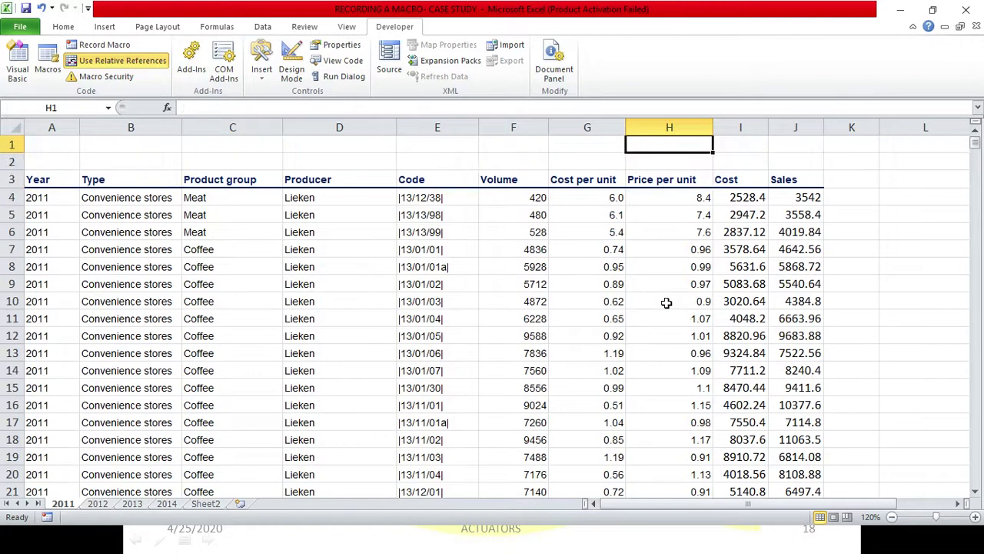
# Highlight the filled Sales range on the 2012 sheet from its last calculated cell up to the header.
pyautogui.click(98, 505)
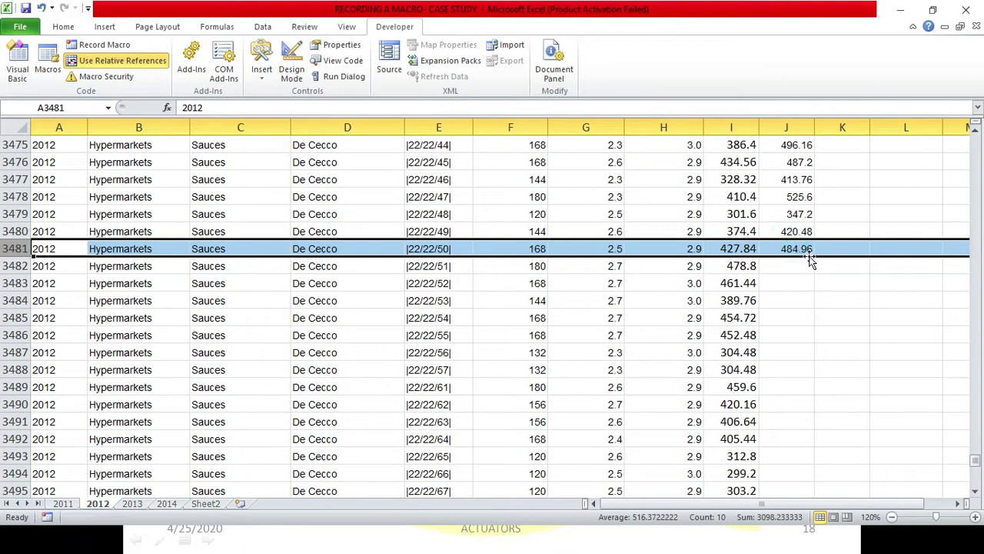
pyautogui.press('Up')
pyautogui.hotkey('ctrl', 'Right')
pyautogui.press('Down')
pyautogui.hotkey('ctrl', 'shift', 'Up')
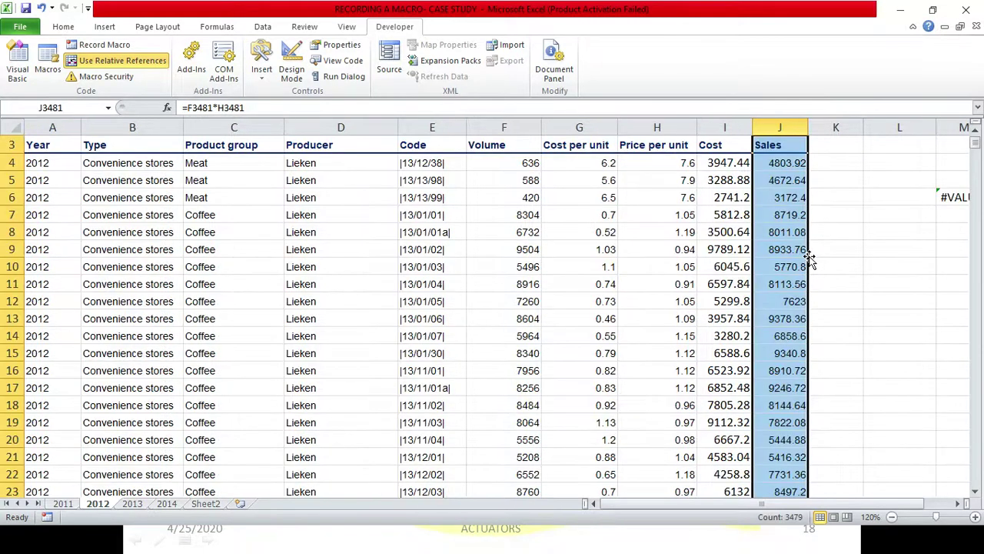
# Clear all Sales values from cell J4 downward on the 2012 sheet.
pyautogui.click(789, 159)
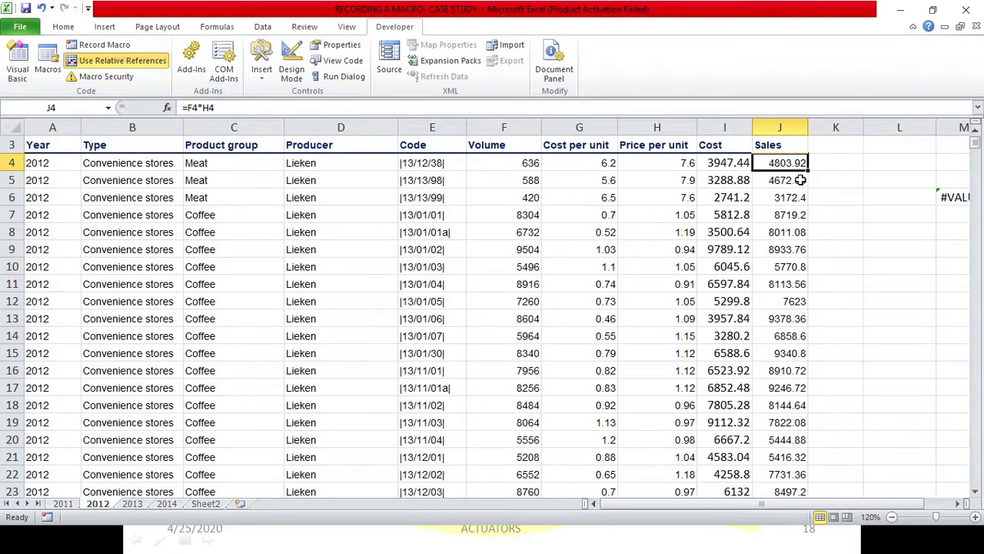
pyautogui.scroll(1, 804, 183)
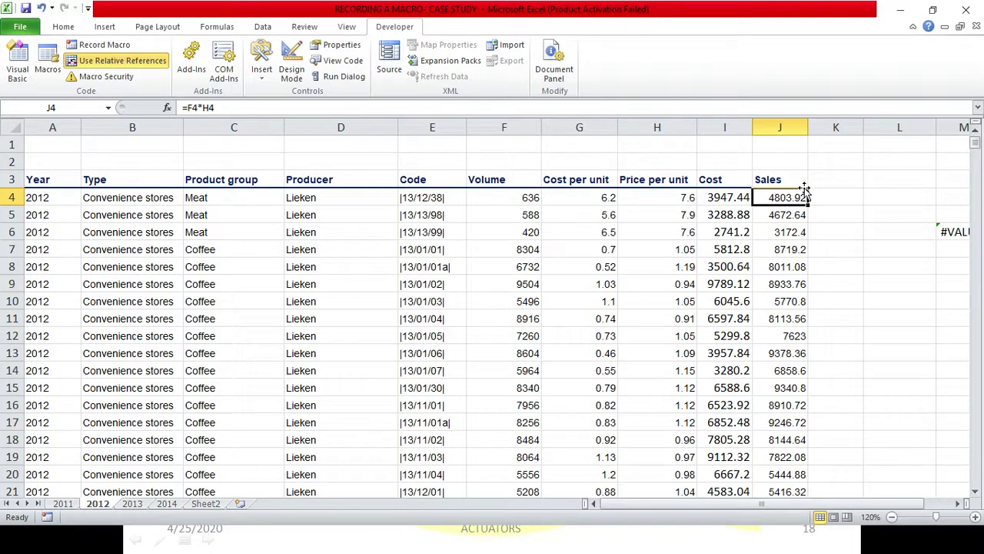
pyautogui.hotkey('ctrl', 'shift', 'Down')
pyautogui.press('Delete')
pyautogui.hotkey('ctrl', 'BackSpace')
pyautogui.press('Up')
pyautogui.press('Down')
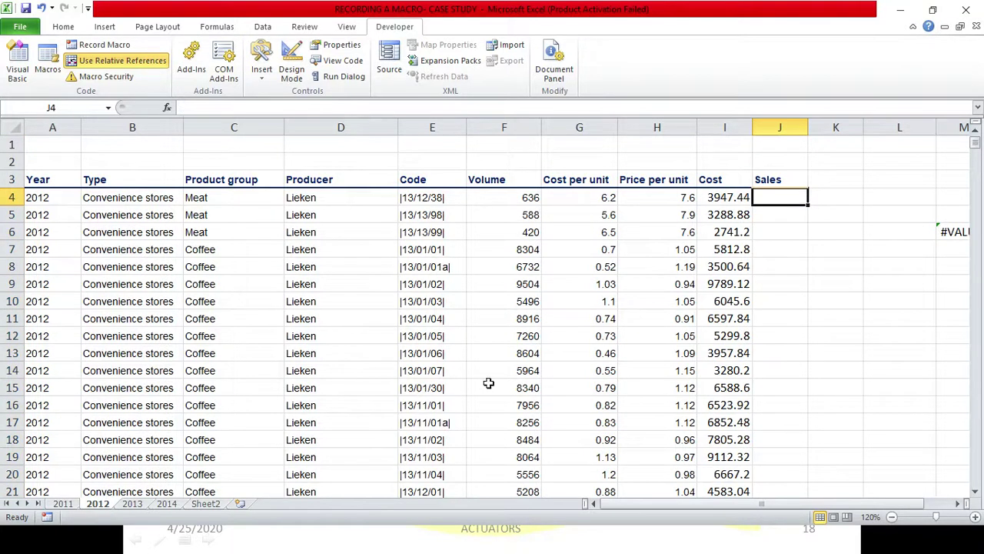
# Clear all Sales values from cell J4 downward on the 2011 sheet.
pyautogui.click(63, 504)
pyautogui.click(808, 198)
pyautogui.hotkey('ctrl', 'shift', 'Down')
pyautogui.press('Delete')
pyautogui.hotkey('ctrl', 'BackSpace')
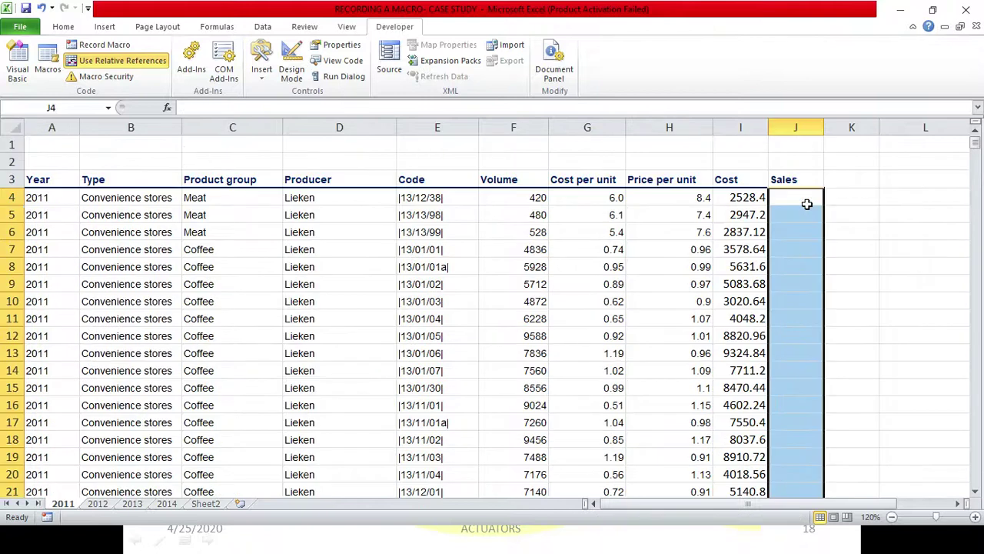
pyautogui.press('Up')
# Start recording a macro from J4 of the 2011 sheet named SALES_VALUE, with shortcut Ctrl+Shift+W and description "CALCULATING SALES VALUE".
pyautogui.click(808, 205)
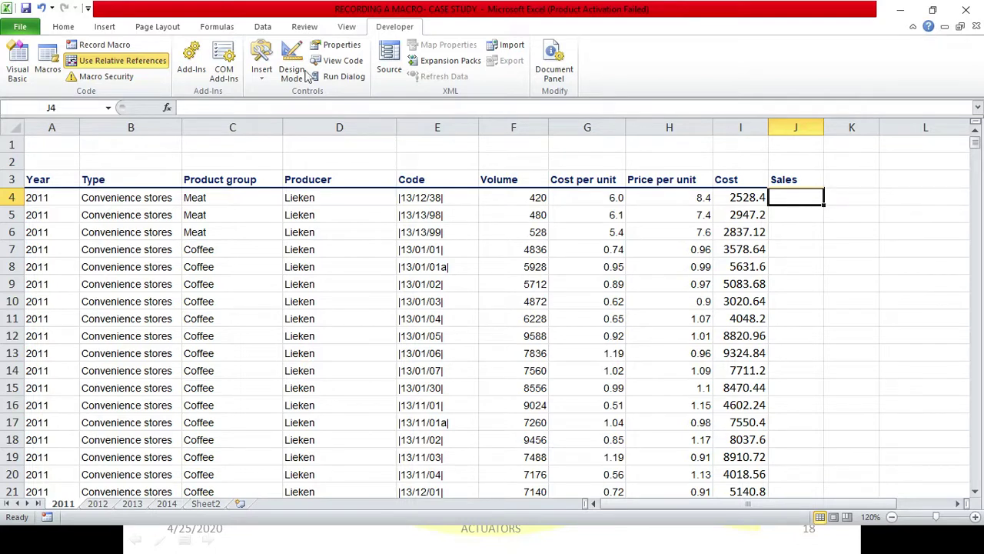
pyautogui.click(125, 45)
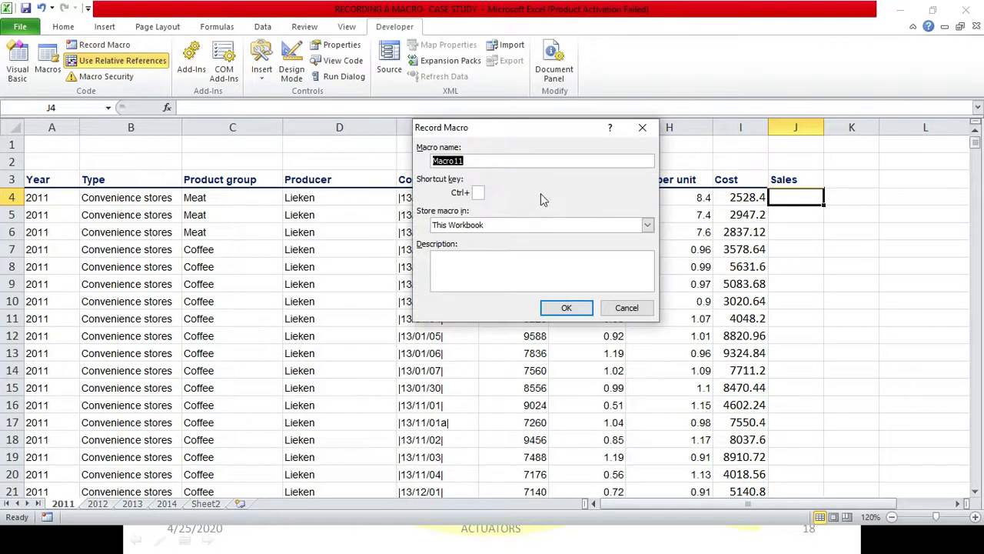
pyautogui.write('SALES_VALE')
pyautogui.click(480, 192)
pyautogui.write('V')
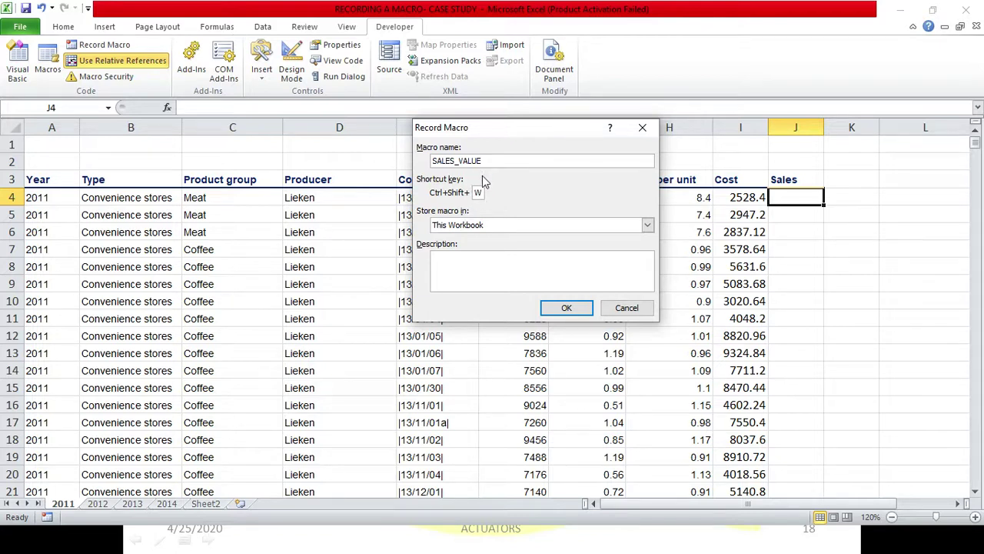
pyautogui.click(465, 263)
pyautogui.write('CALCULATING SALES VALUE')
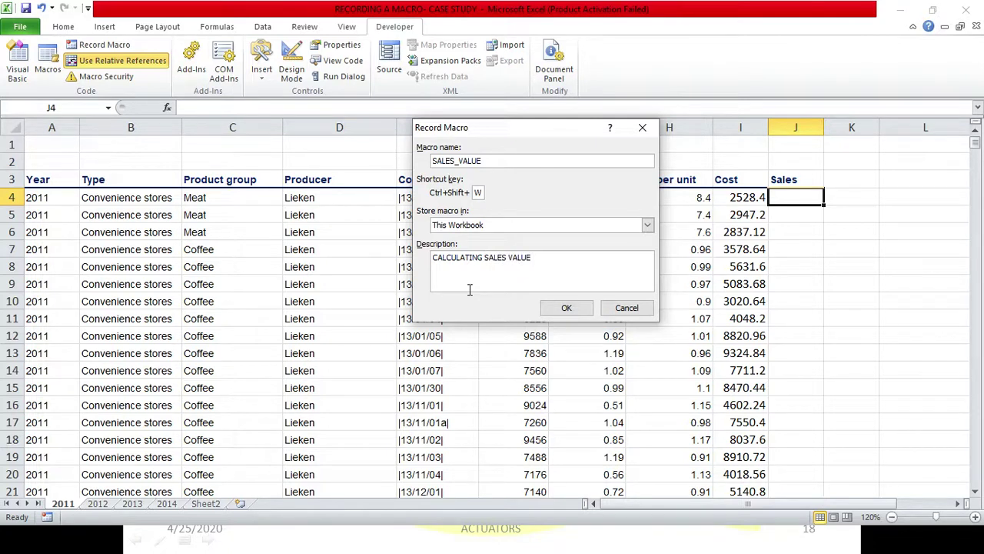
pyautogui.click(563, 308)
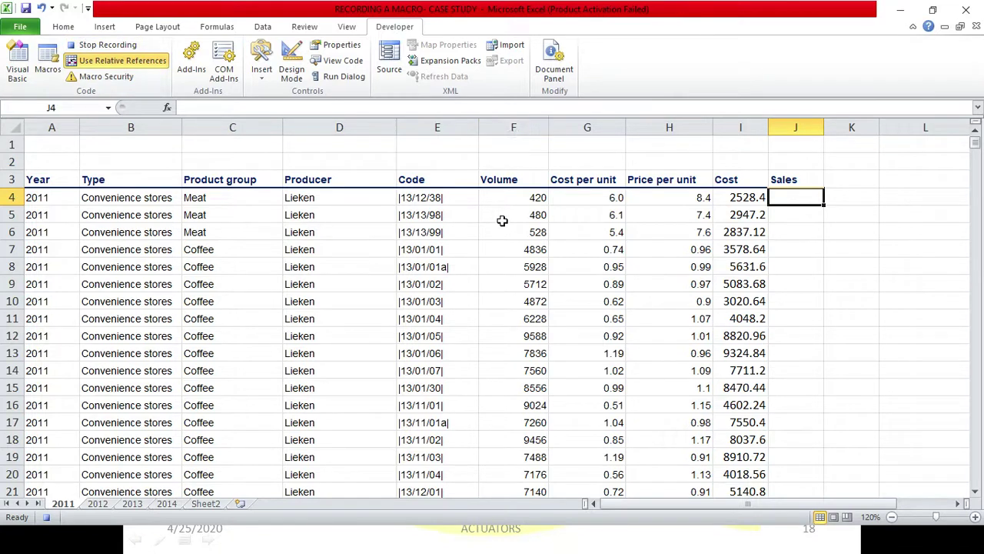
# Enter the formula =F4*H4 in Sales cell J4 of the 2011 sheet.
pyautogui.write('=')
pyautogui.press('Left')
pyautogui.press('Left')
pyautogui.press('Left')
pyautogui.press('Left')
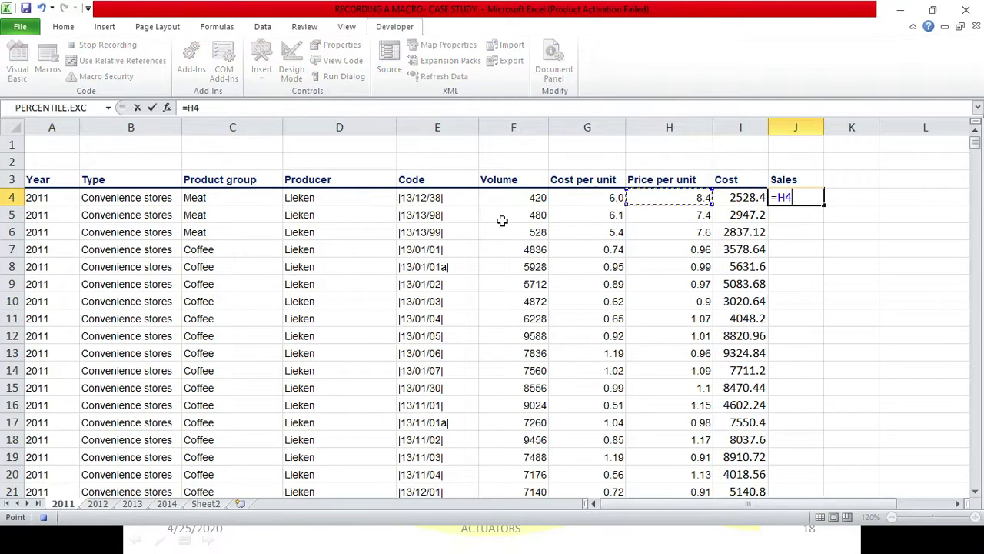
pyautogui.write('*')
pyautogui.press('Left')
pyautogui.press('Left')
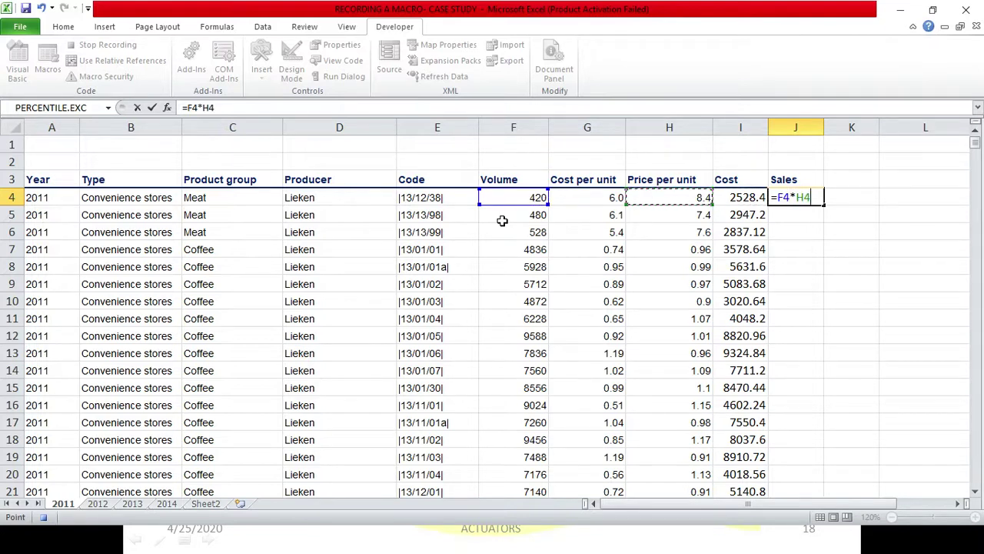
pyautogui.press('Return')
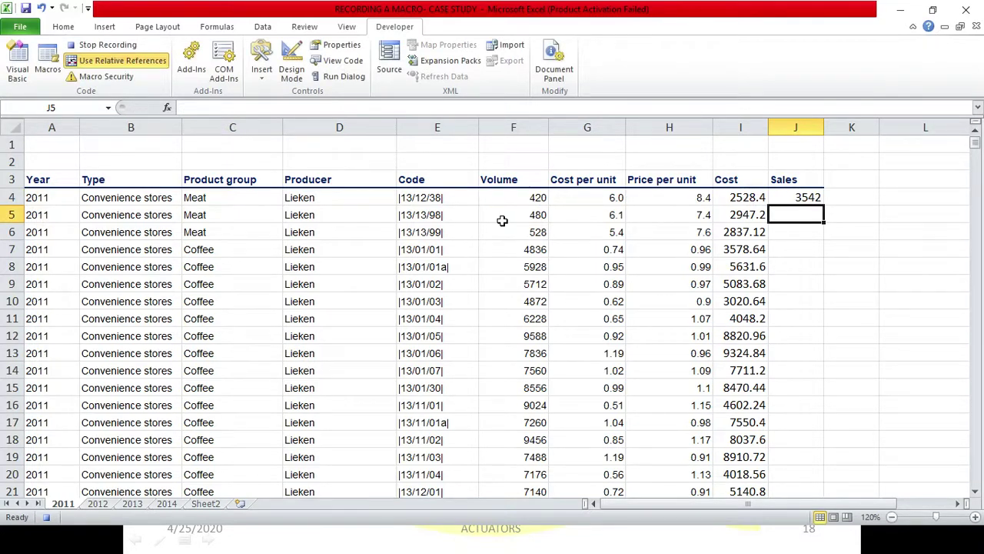
# Fill the Sales formula from J4 down to the last data row, J3481, move to J3482, and stop recording the macro.
pyautogui.press('Left')
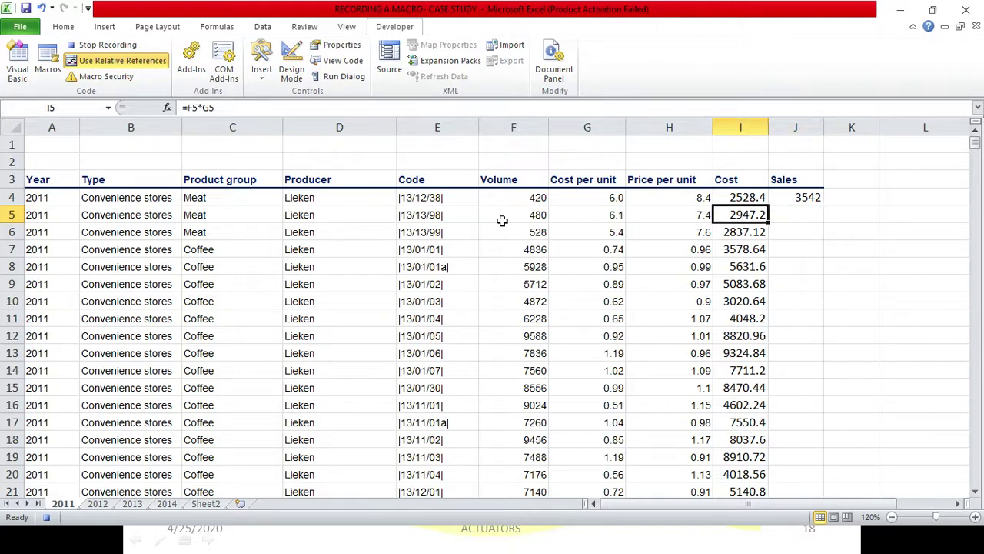
pyautogui.hotkey('ctrl', 'Down')
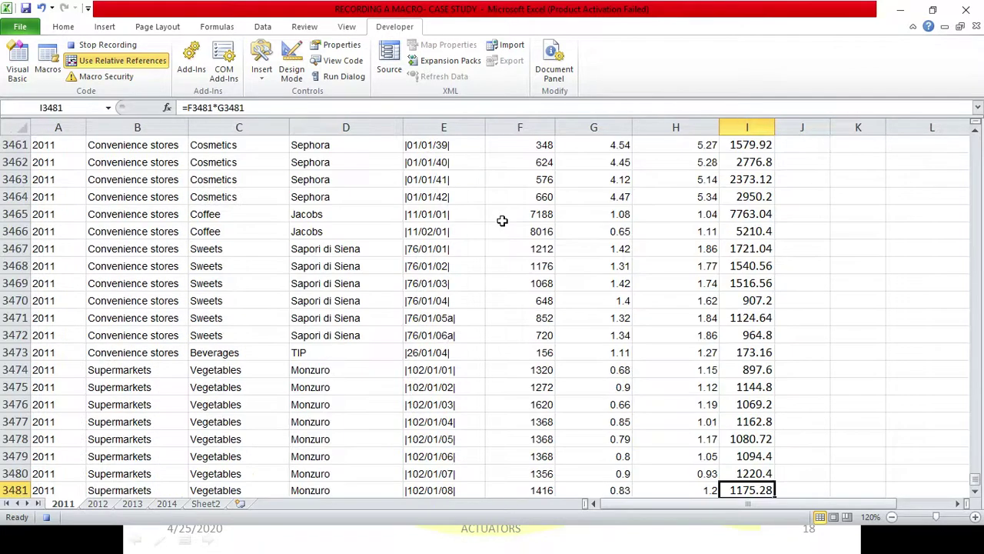
pyautogui.press('Right')
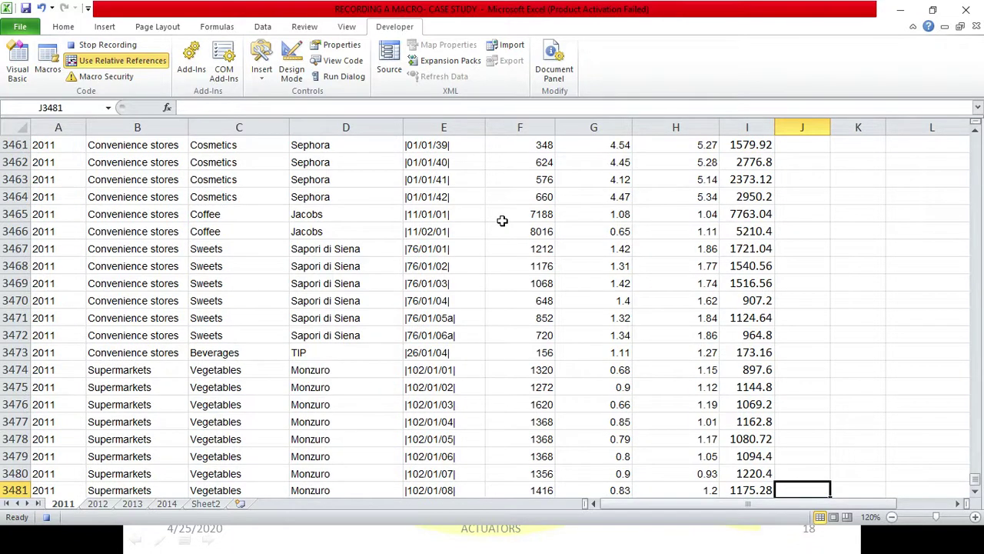
pyautogui.hotkey('ctrl', 'shift', 'Up')
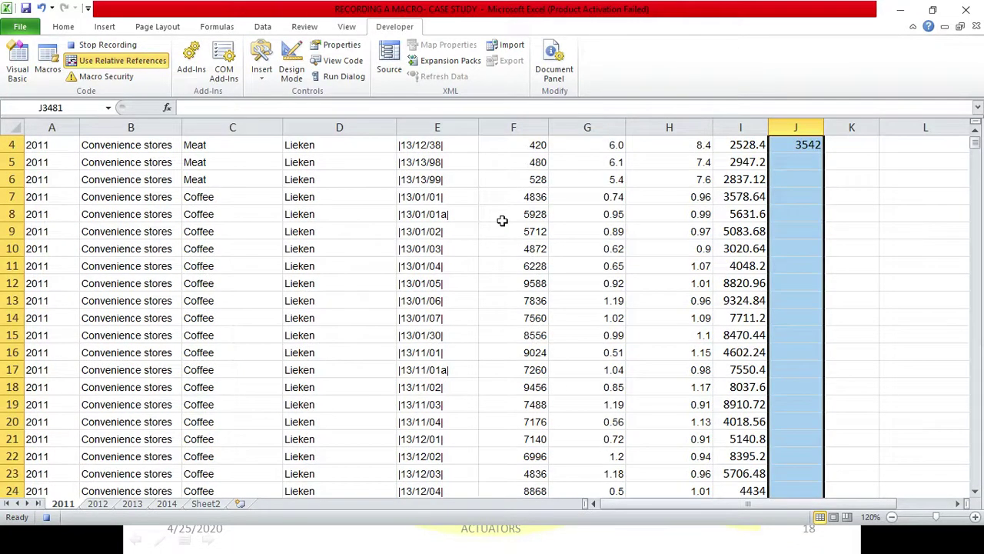
pyautogui.hotkey('ctrl', 'd')
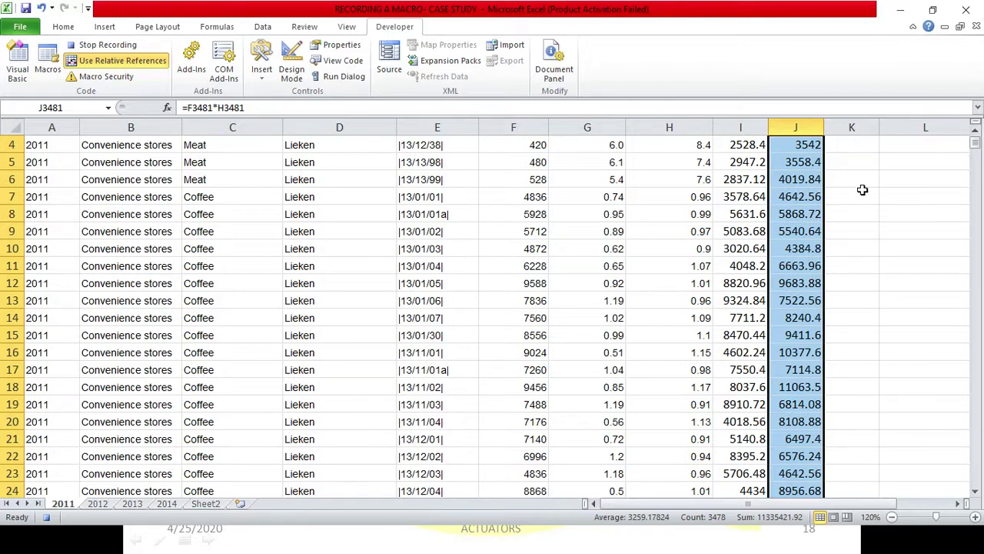
pyautogui.press('Down')
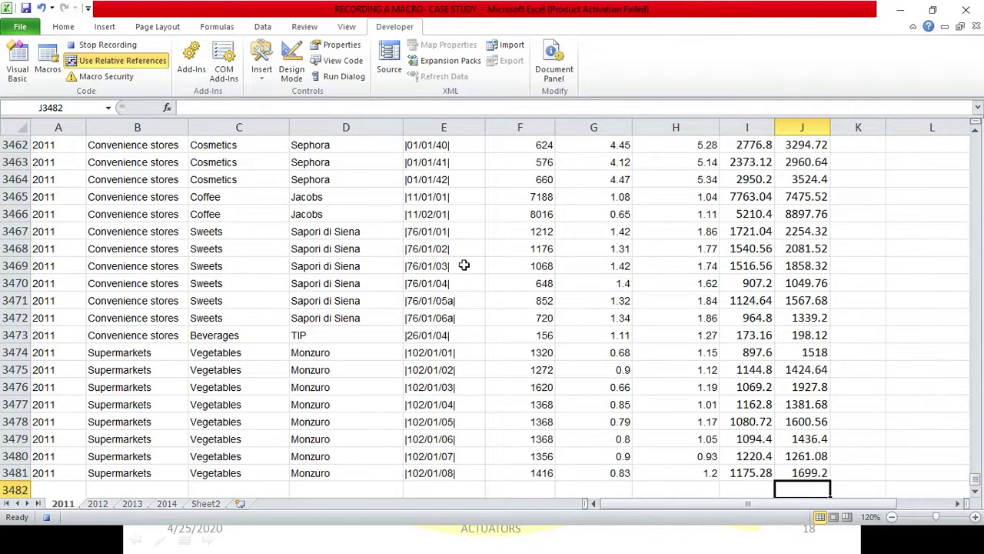
pyautogui.click(115, 48)
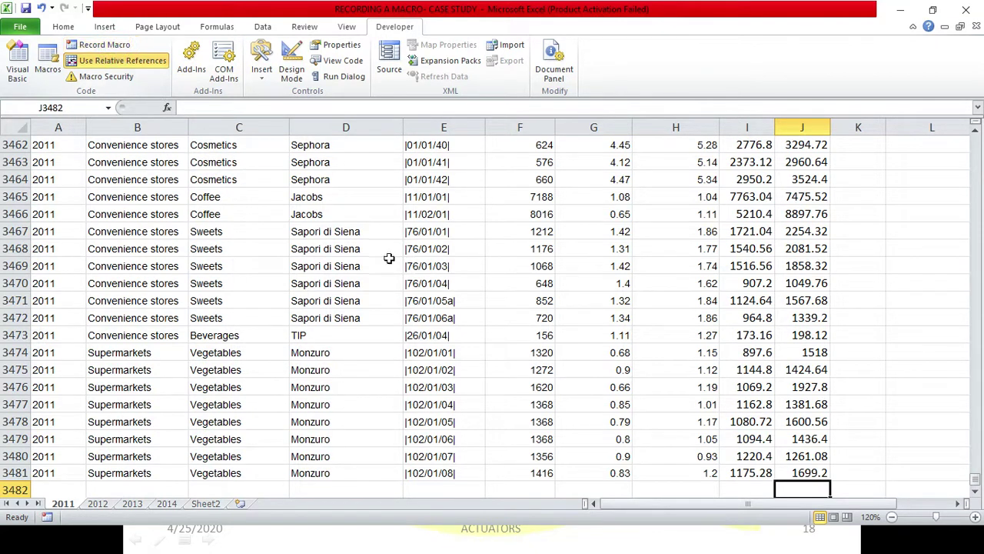
# Run the SALES_VALUE macro from J4 on the 2012 sheet and check the Sales column down to its last row.
pyautogui.press('Up')
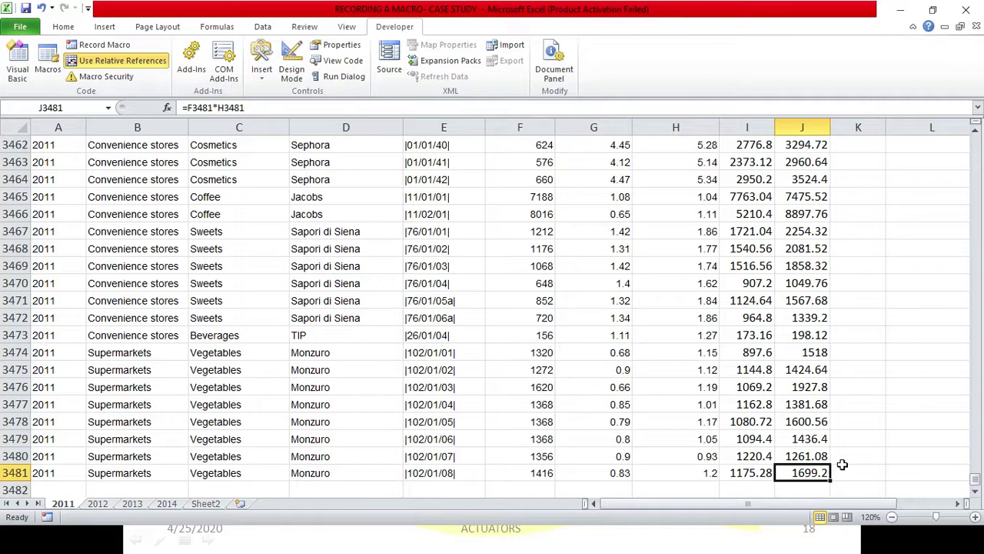
pyautogui.hotkey('ctrl', 'Up')
pyautogui.hotkey('ctrl', 'Up')
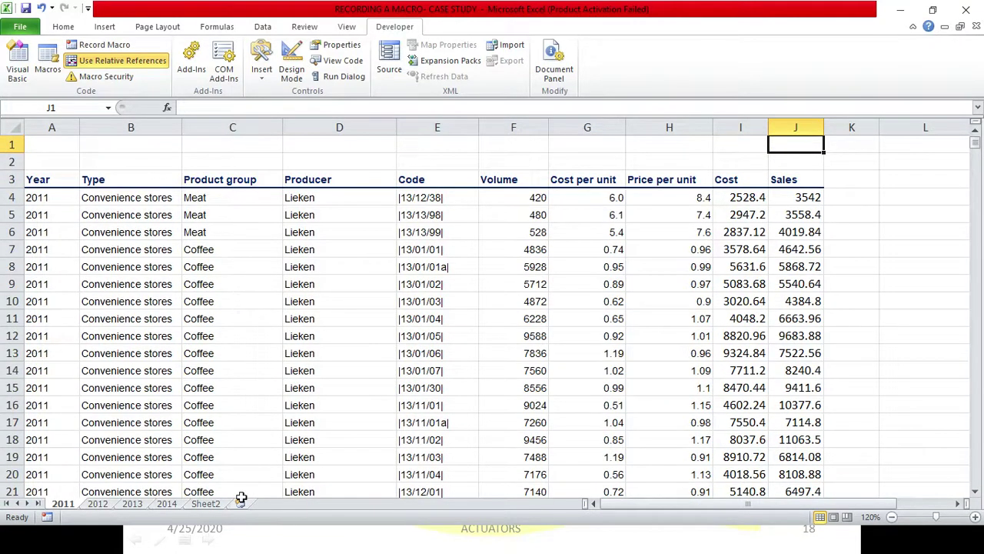
pyautogui.click(99, 504)
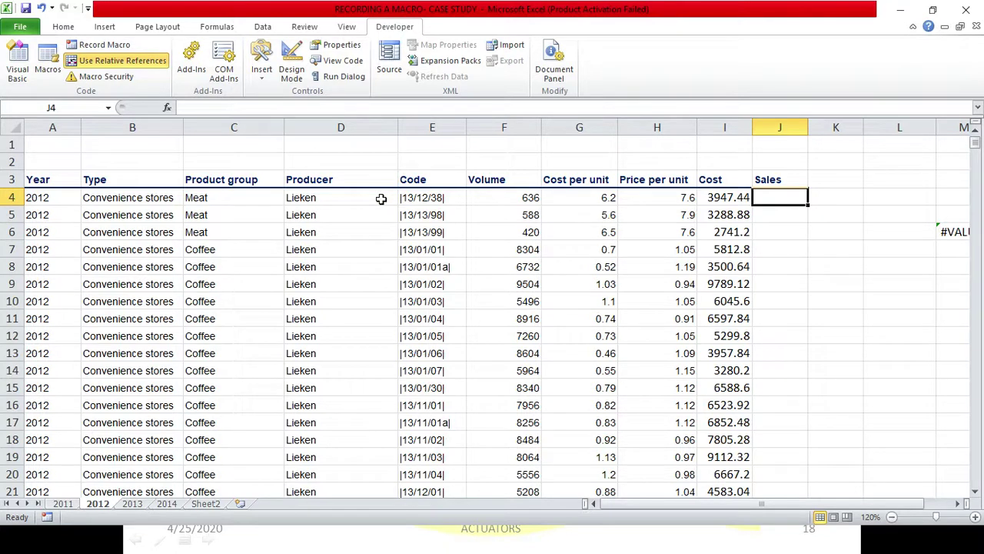
pyautogui.hotkey('ctrl', 'shift', 's')
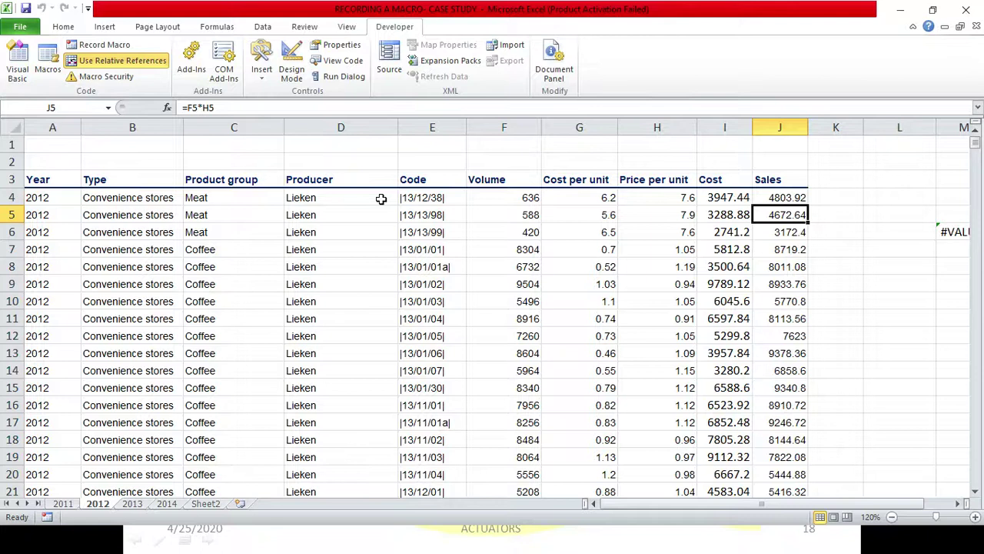
pyautogui.hotkey('ctrl', 'Down')
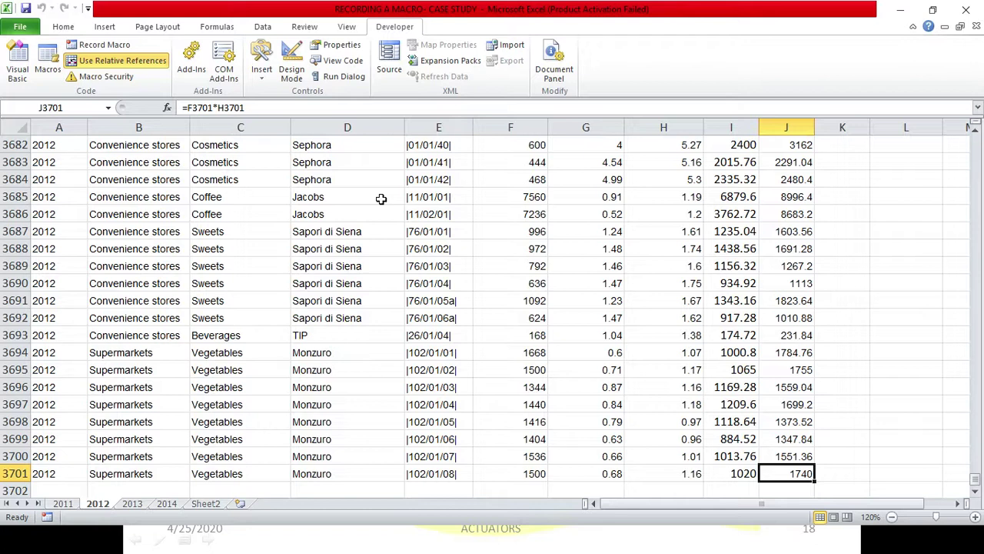
pyautogui.press('Left')
pyautogui.hotkey('ctrl', 'Up')
pyautogui.hotkey('ctrl', 'Up')
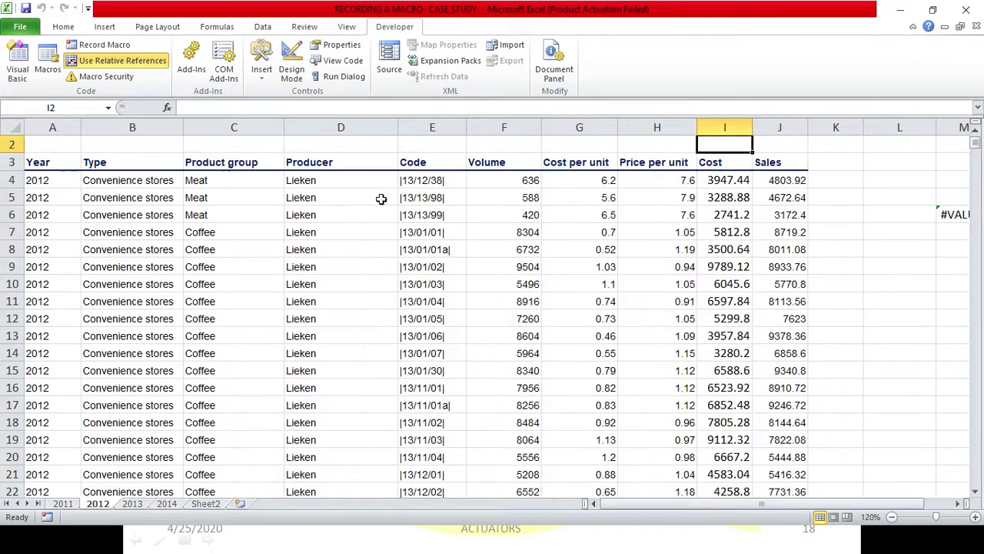
# Run the SALES_VALUE macro from J4 on the 2013 sheet and check the last row of the Sales column.
pyautogui.click(133, 503)
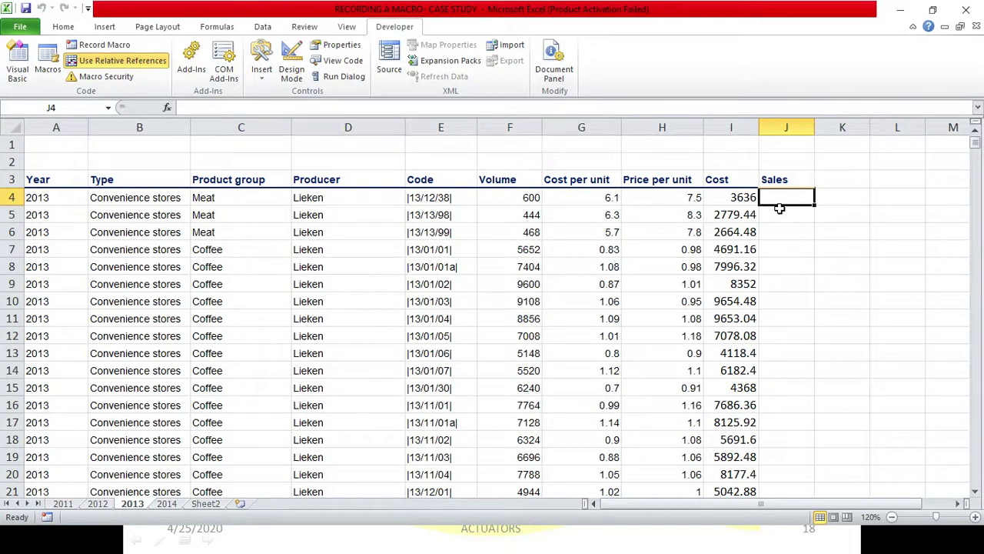
pyautogui.hotkey('ctrl', 'shift', 's')
pyautogui.press('Down')
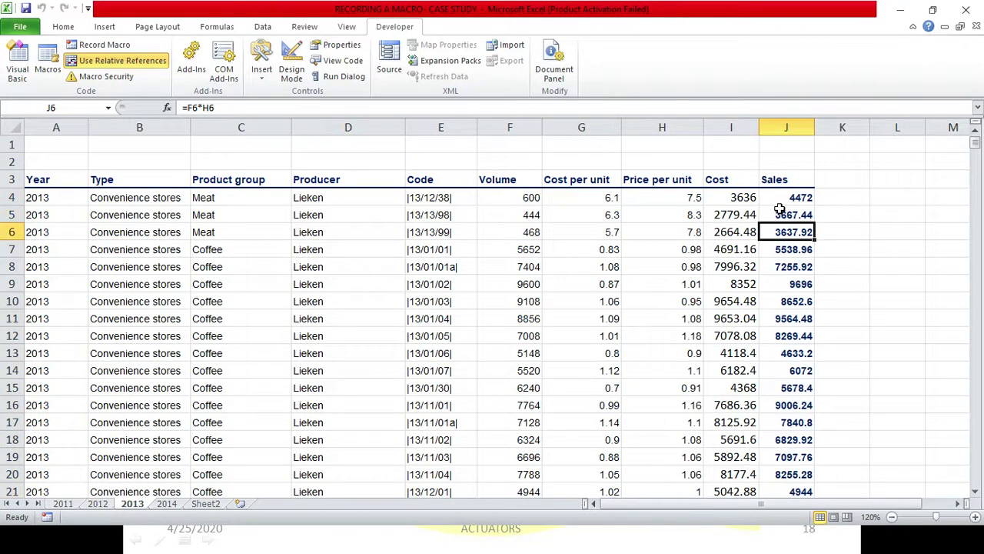
pyautogui.hotkey('ctrl', 'Down')
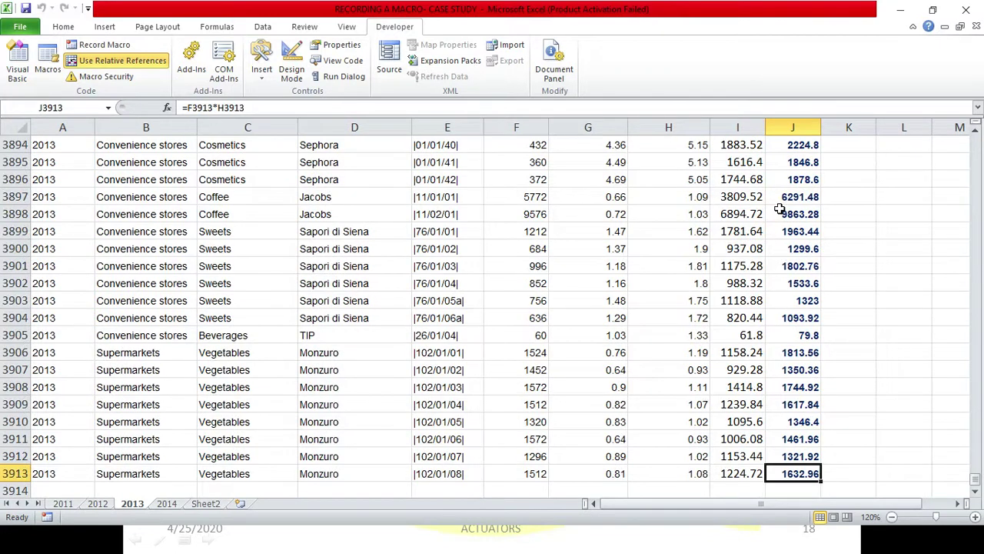
# Remove the bold from all Sales values from J4 downward on the 2013 sheet and reset their font colour to Automatic.
pyautogui.hotkey('ctrl', 'Up')
pyautogui.hotkey('ctrl', 'Up')
pyautogui.hotkey('ctrl', 'Down')
pyautogui.press('Down')
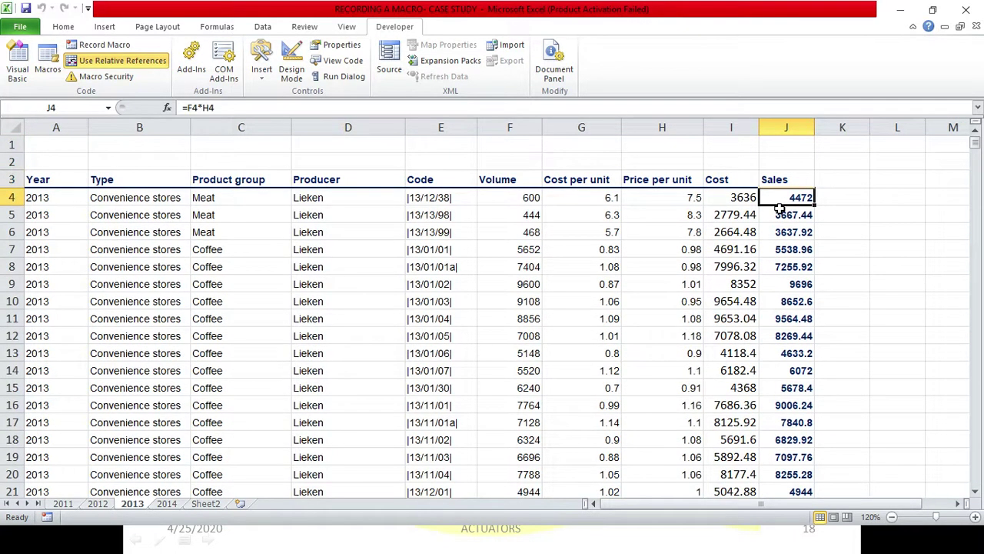
pyautogui.hotkey('ctrl', 'shift', 'Down')
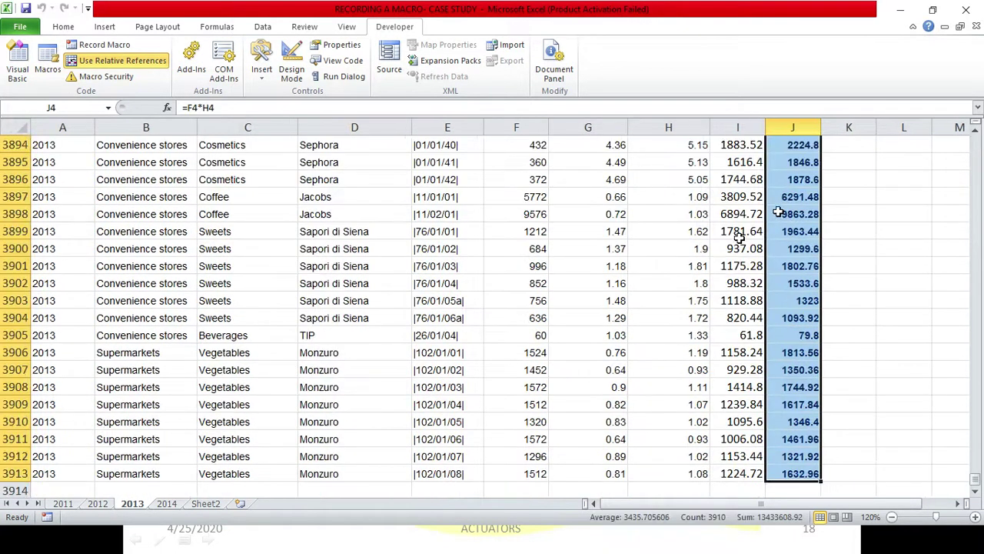
pyautogui.click(63, 26)
pyautogui.hotkey('ctrl', 'BackSpace')
pyautogui.click(252, 70)
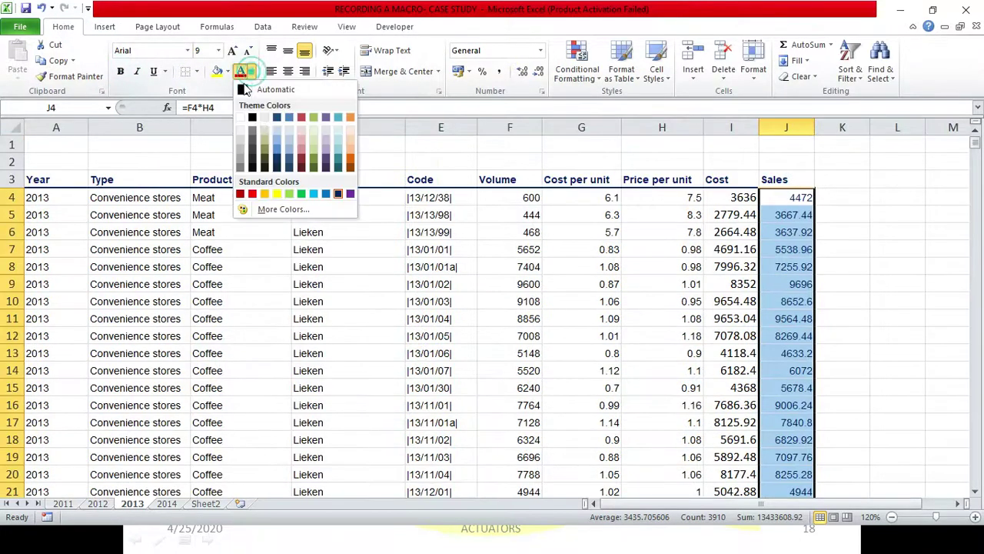
pyautogui.click(853, 284)
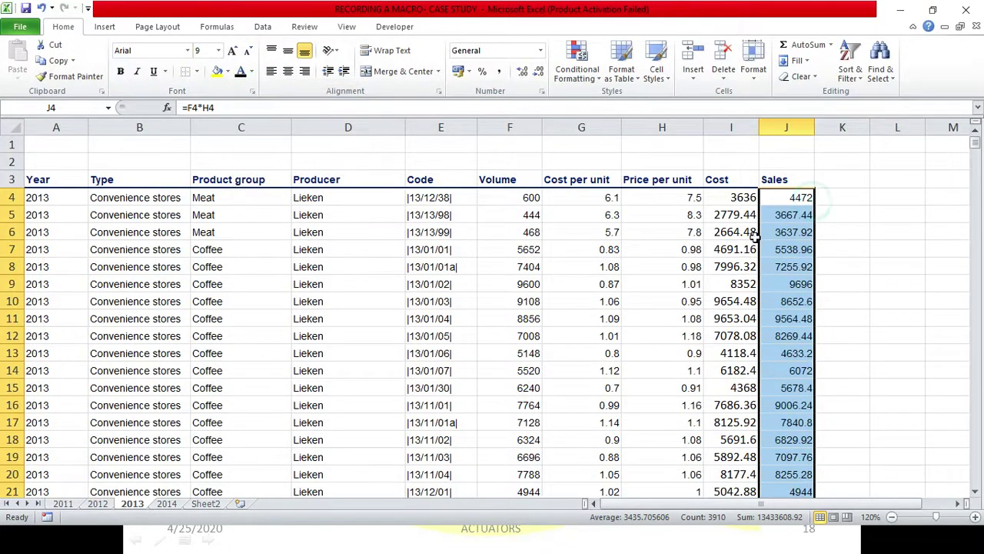
pyautogui.click(784, 215)
# Run the SALES_VALUE macro from J4 on the 2014 sheet and return to the Sales header.
pyautogui.click(171, 504)
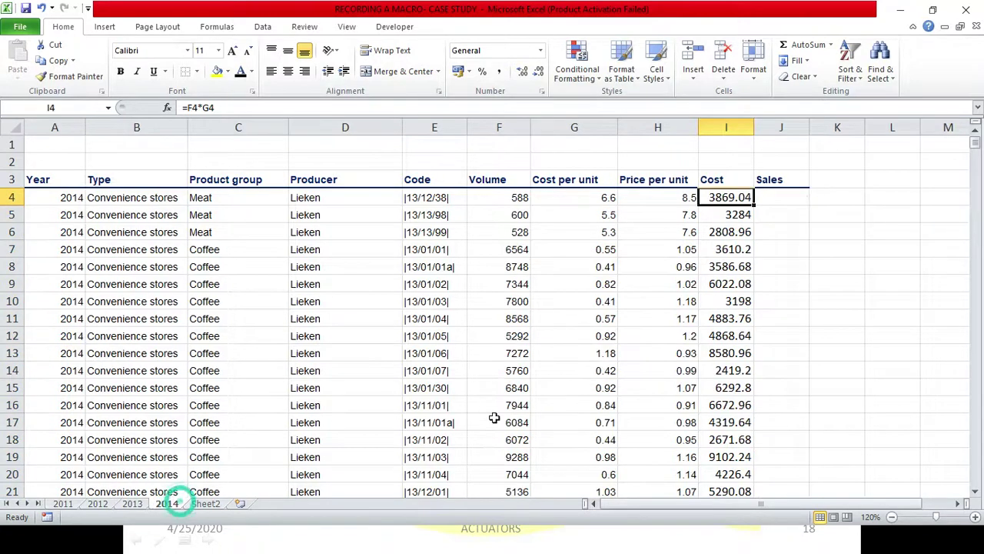
pyautogui.click(782, 197)
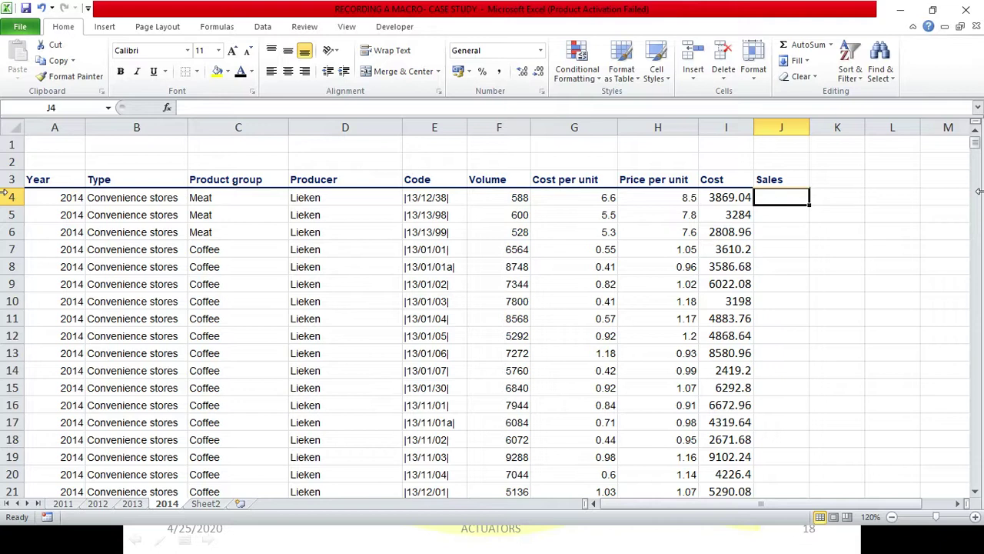
pyautogui.hotkey('ctrl', 'shift', 's')
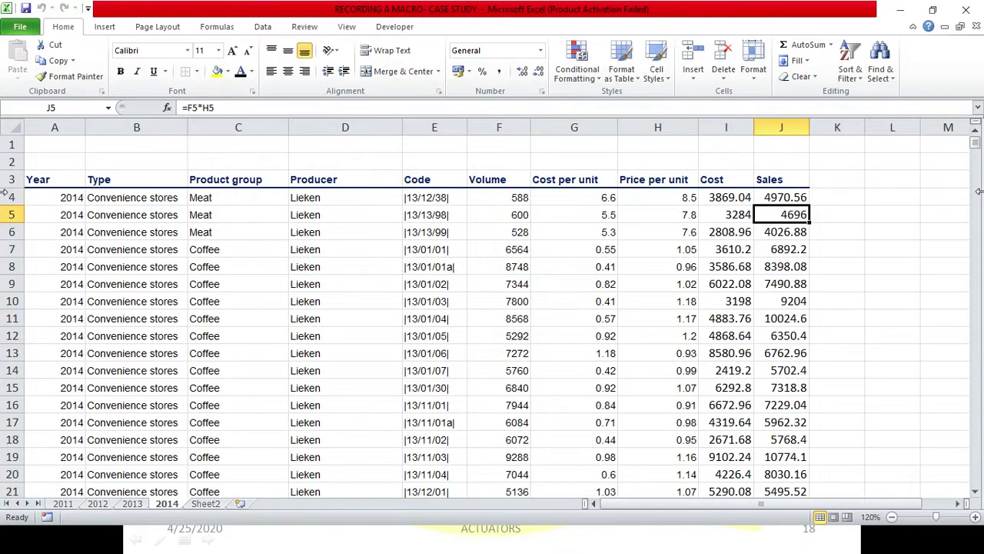
pyautogui.doubleClick(802, 219)
pyautogui.hotkey('ctrl', 'Up')
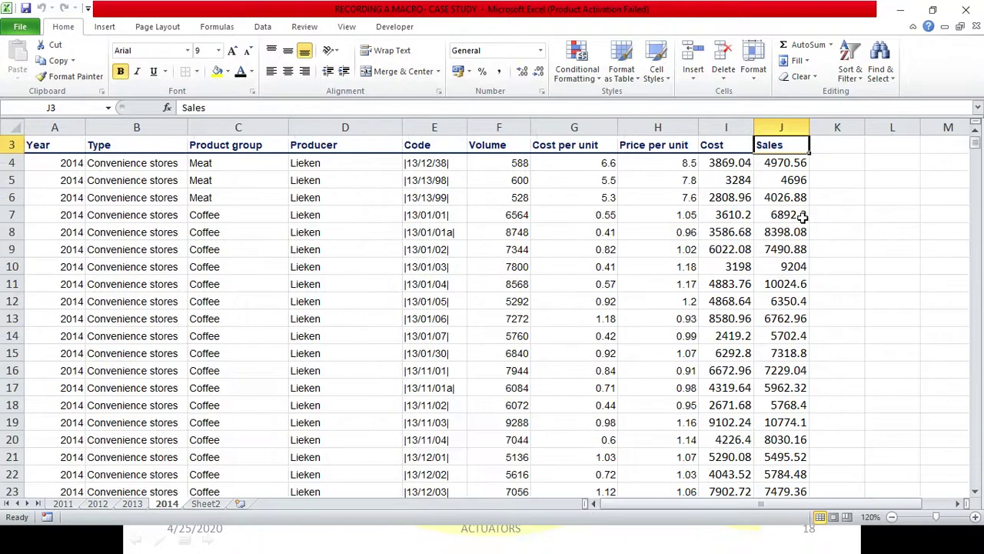
# Examine the first data row of the 2014 sheet, from Sales cell J4 back to Cost per unit and forward again.
pyautogui.scroll(1, 802, 217)
pyautogui.press('Down')
pyautogui.press('Left')
pyautogui.press('Left')
pyautogui.press('Left')
pyautogui.press('Right')
pyautogui.press('Right')
pyautogui.press('Right')
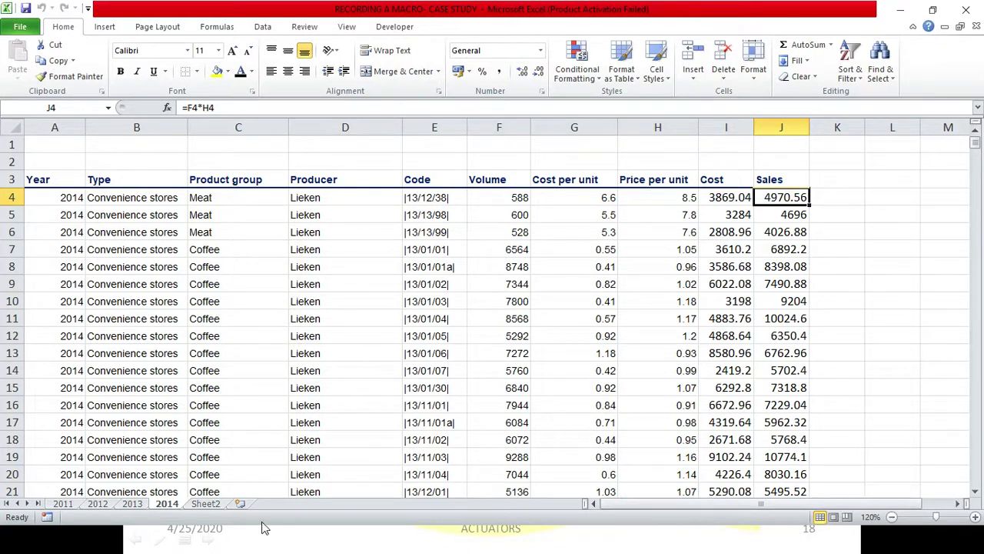
# View the CTRL+D note on Sheet2 and return to the 2011 sheet.
pyautogui.click(206, 503)
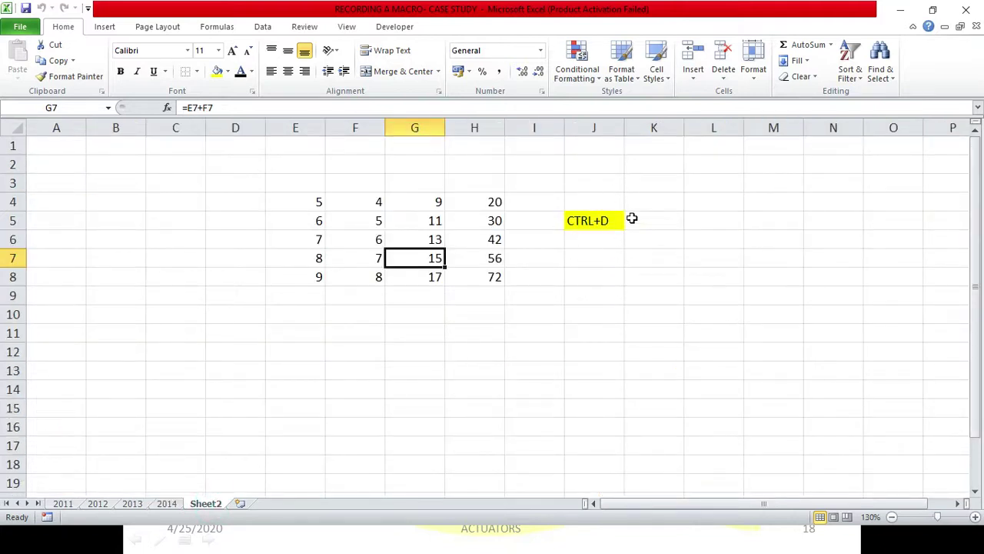
pyautogui.click(63, 503)
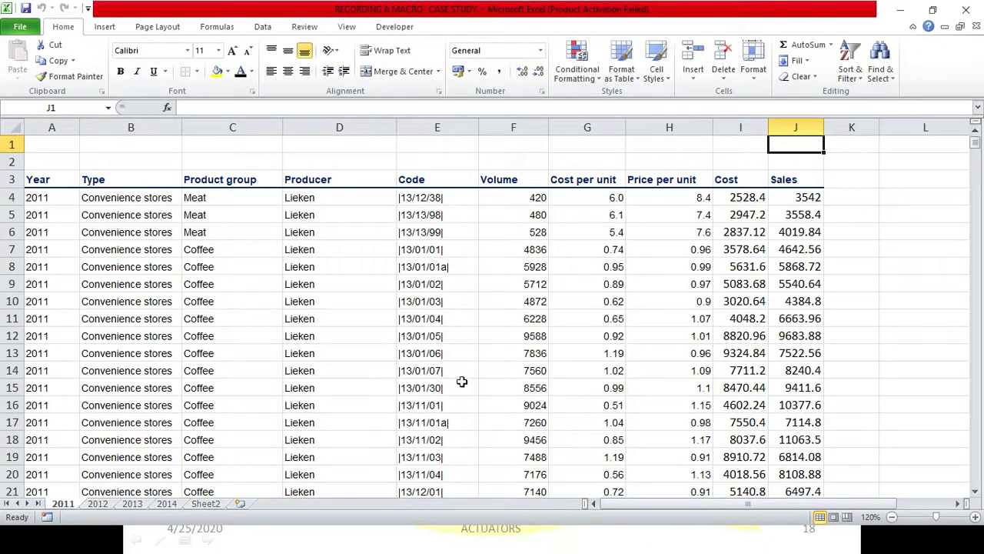
pyautogui.click(886, 178)
pyautogui.click(784, 165)
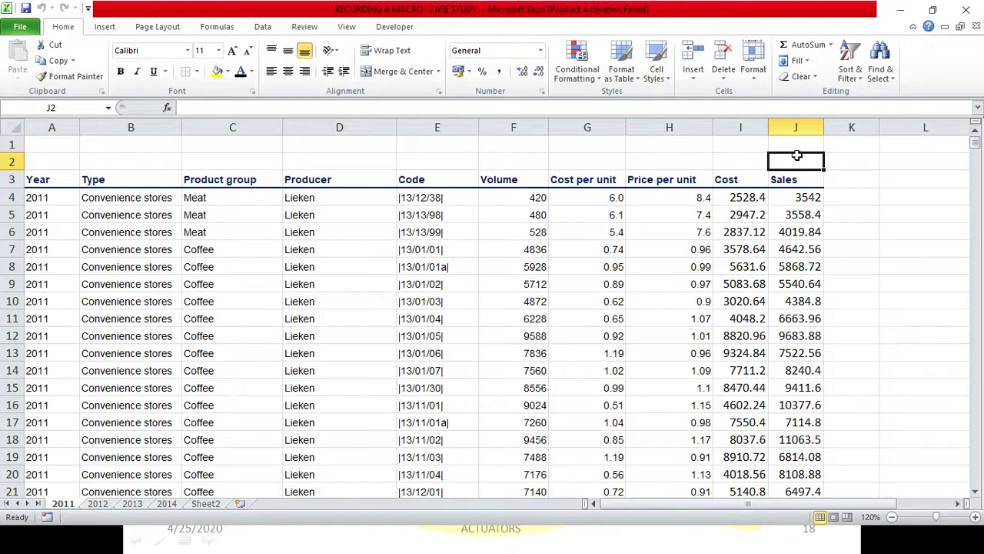
pyautogui.click(864, 177)
pyautogui.click(867, 233)
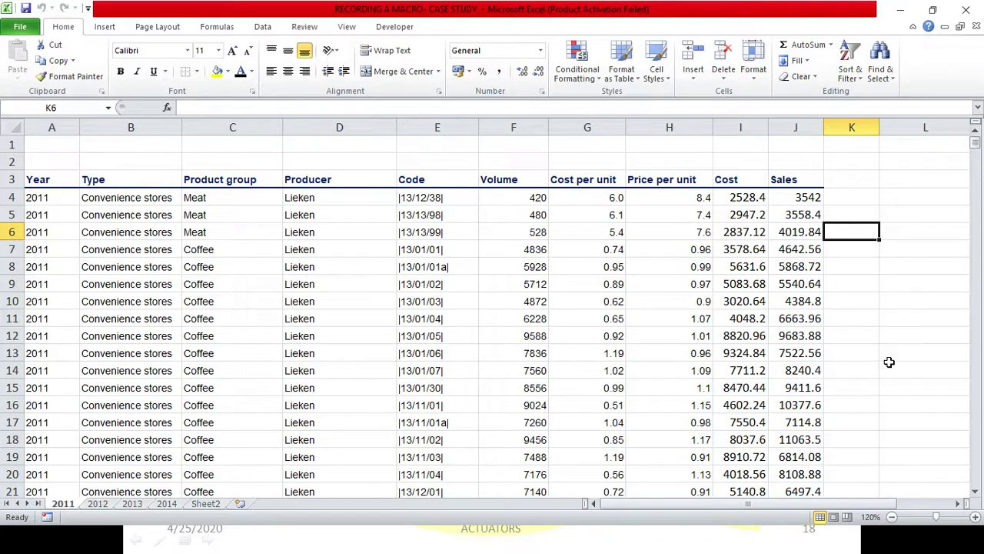
pyautogui.click(846, 194)
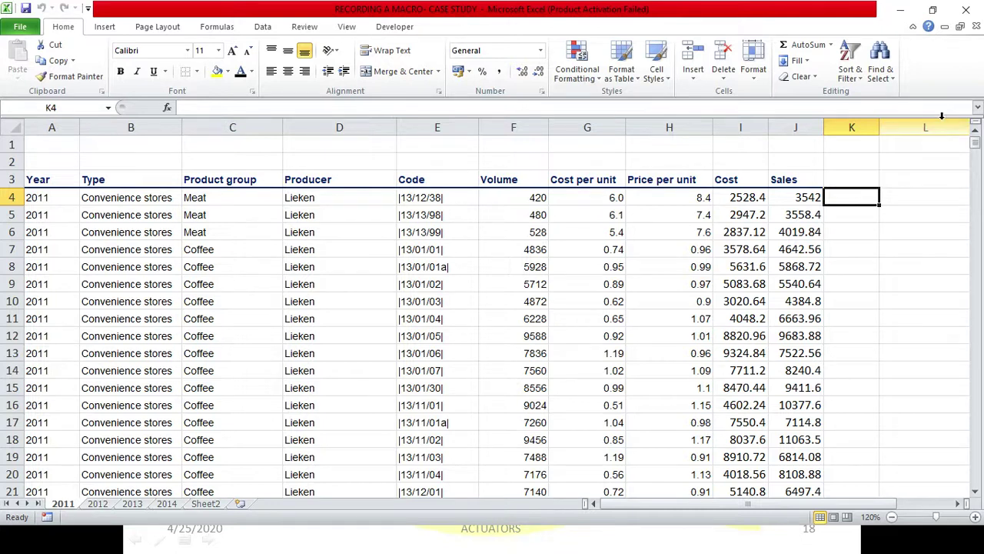
# Switch to the PowerPoint slide show with the case study objective.
pyautogui.hotkey('alt', 'Tab')
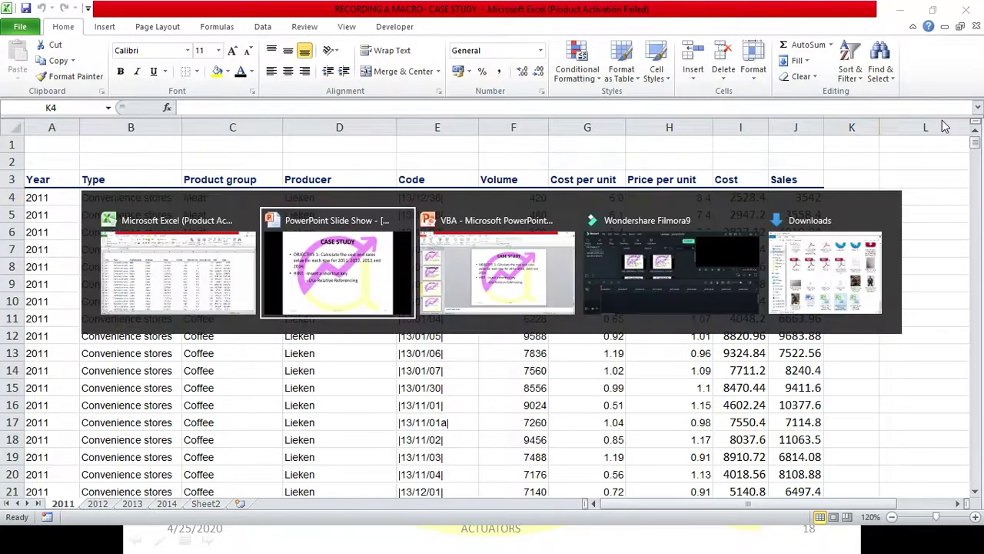